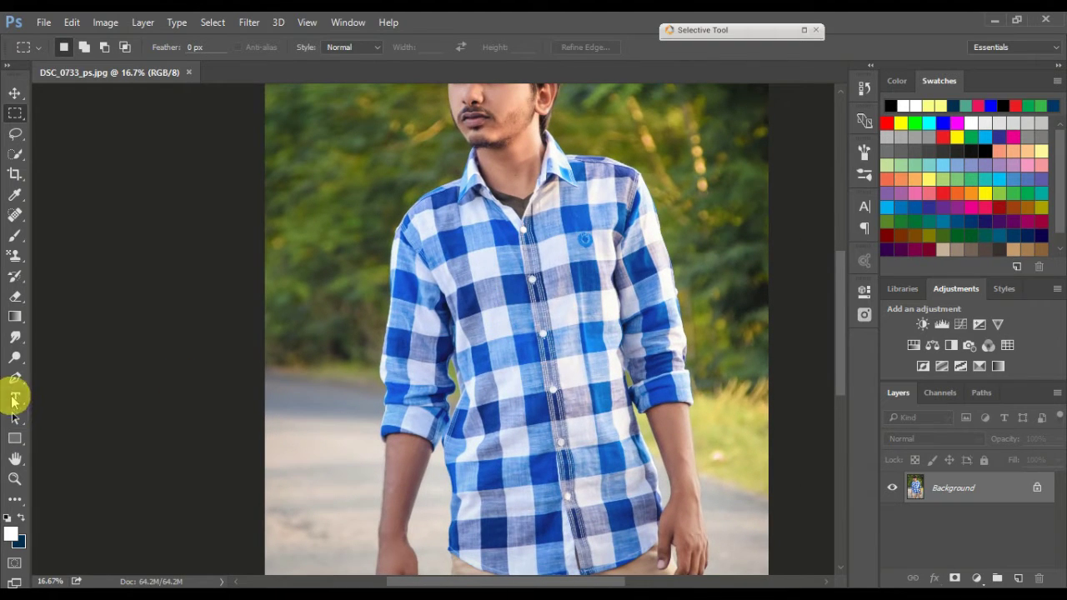
Step: Trace the man with the Pen tool, load the path as a selection and mask out the background
click(17, 378)
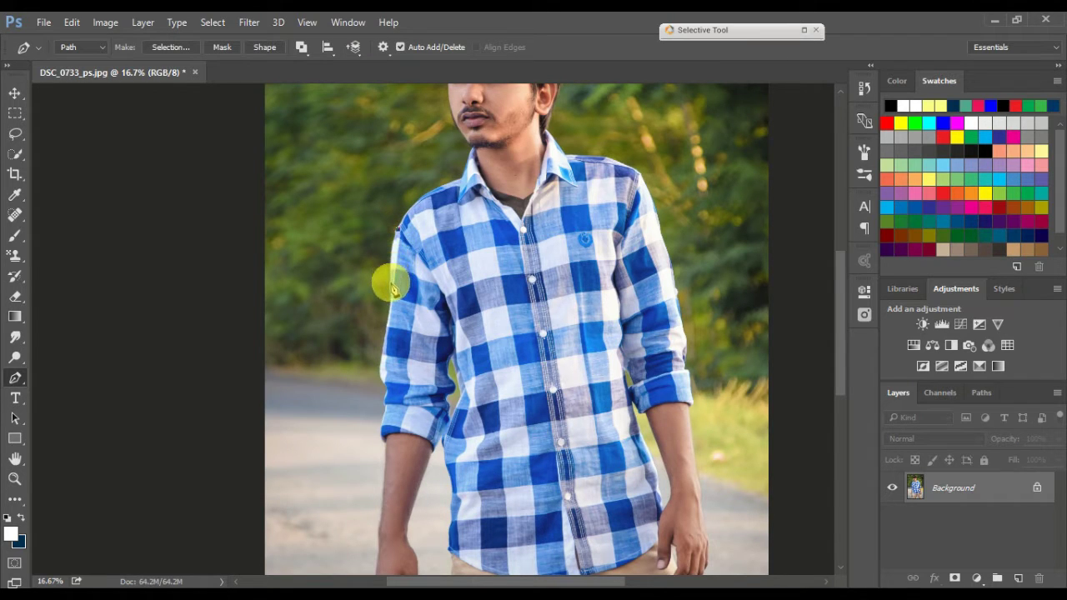
drag(390, 302, 410, 313)
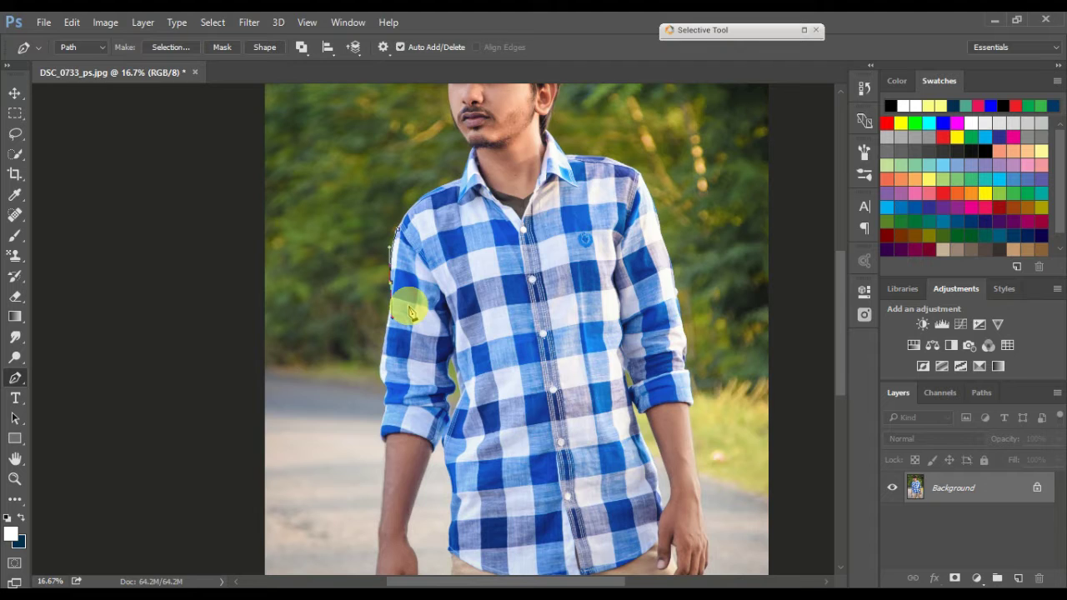
key(ctrl+plus)
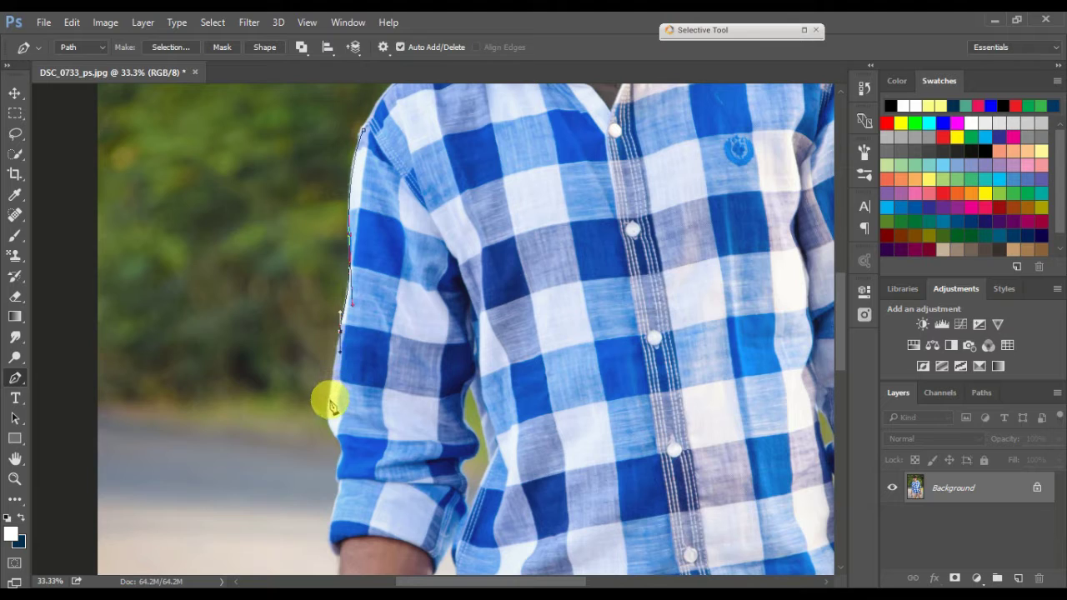
drag(329, 395, 330, 415)
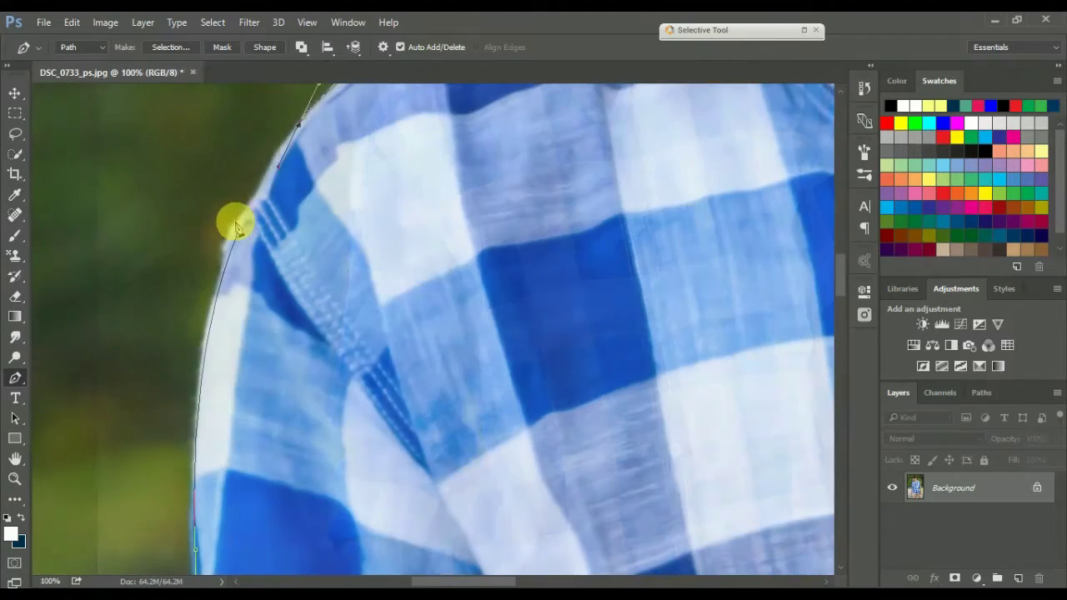
click(237, 237)
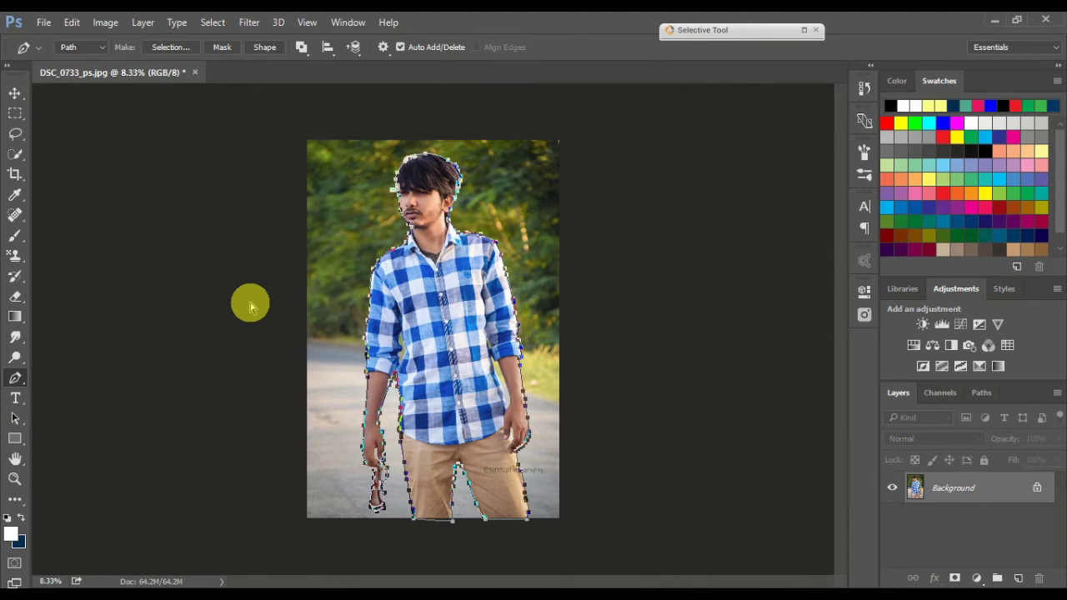
key(ctrl+Return)
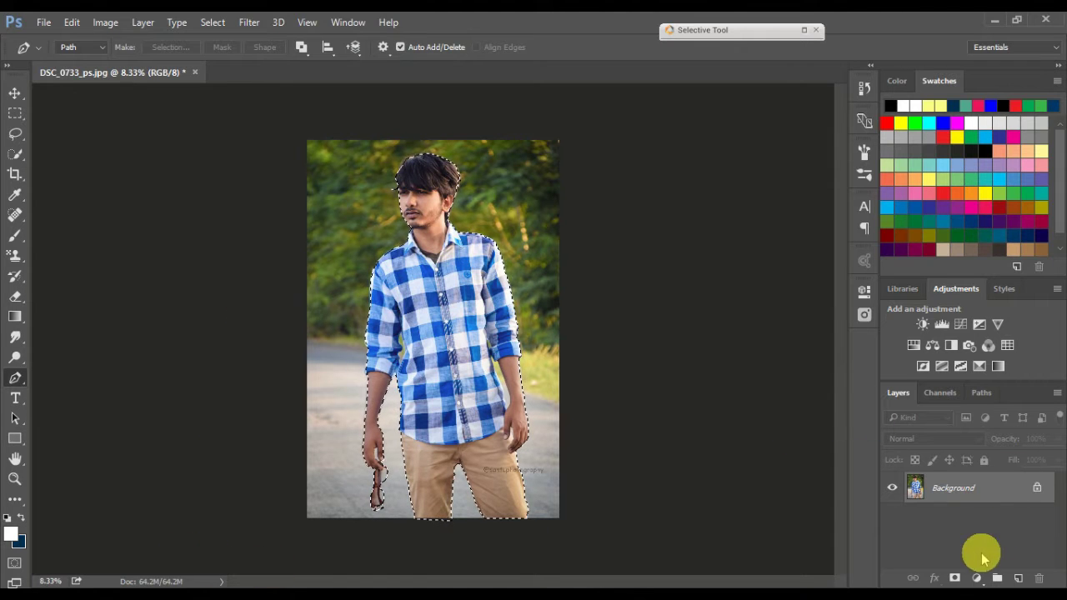
click(952, 579)
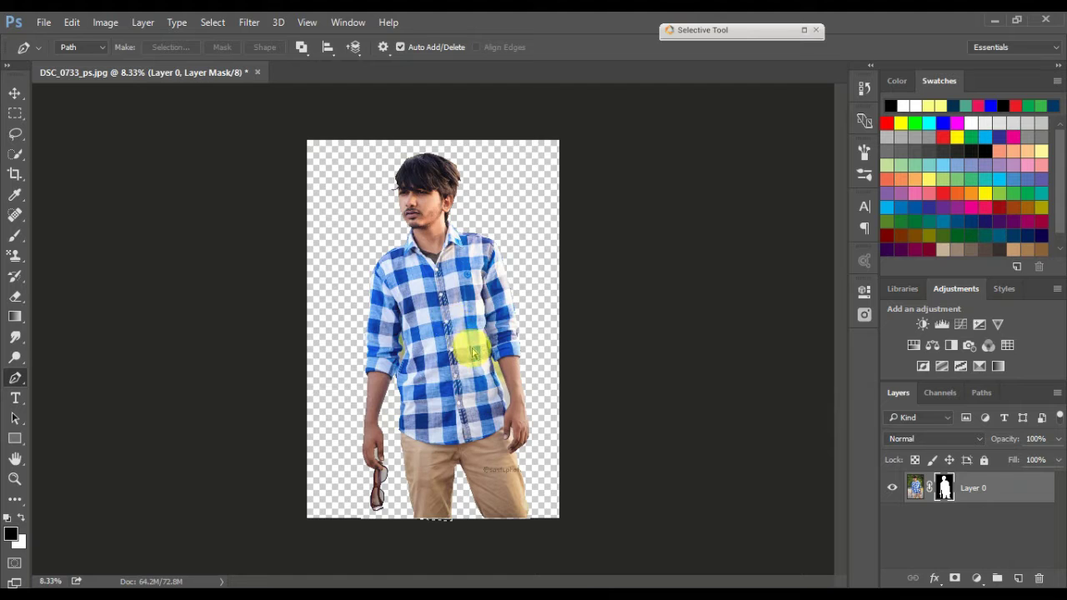
Step: Zoom in and pen a path along the background gap between the sleeve and torso
scroll(472, 352, up, 2)
scroll(473, 353, up, 2)
scroll(473, 353, up, 1)
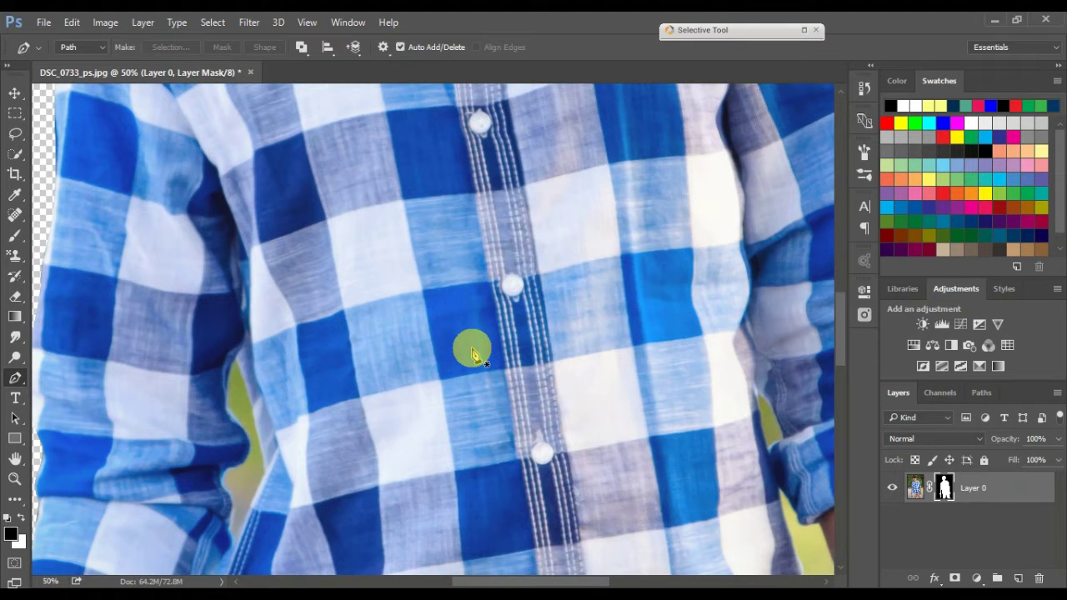
drag(345, 500, 483, 275)
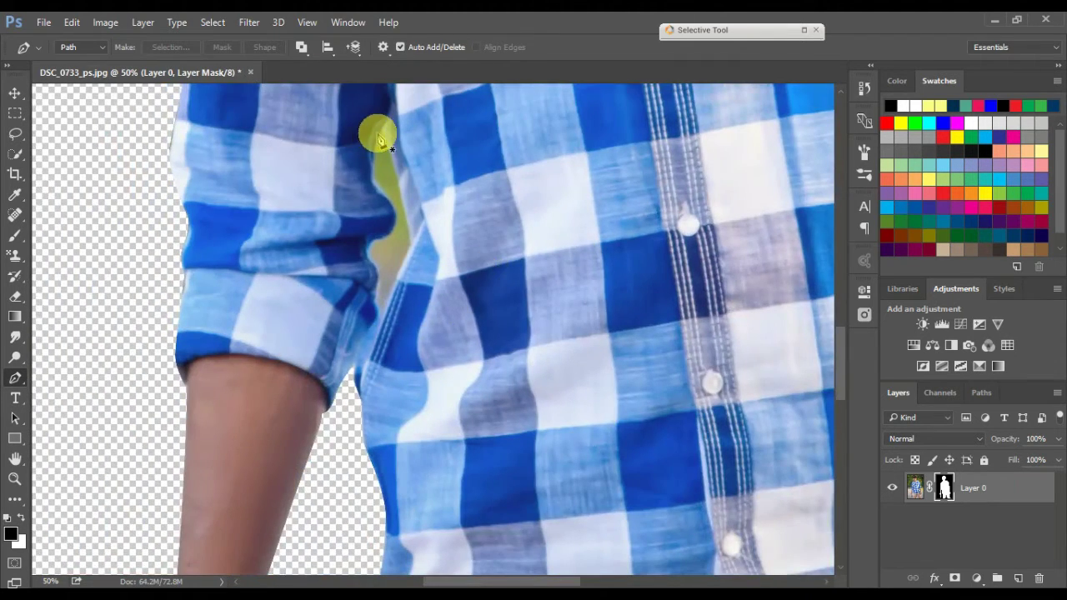
click(380, 130)
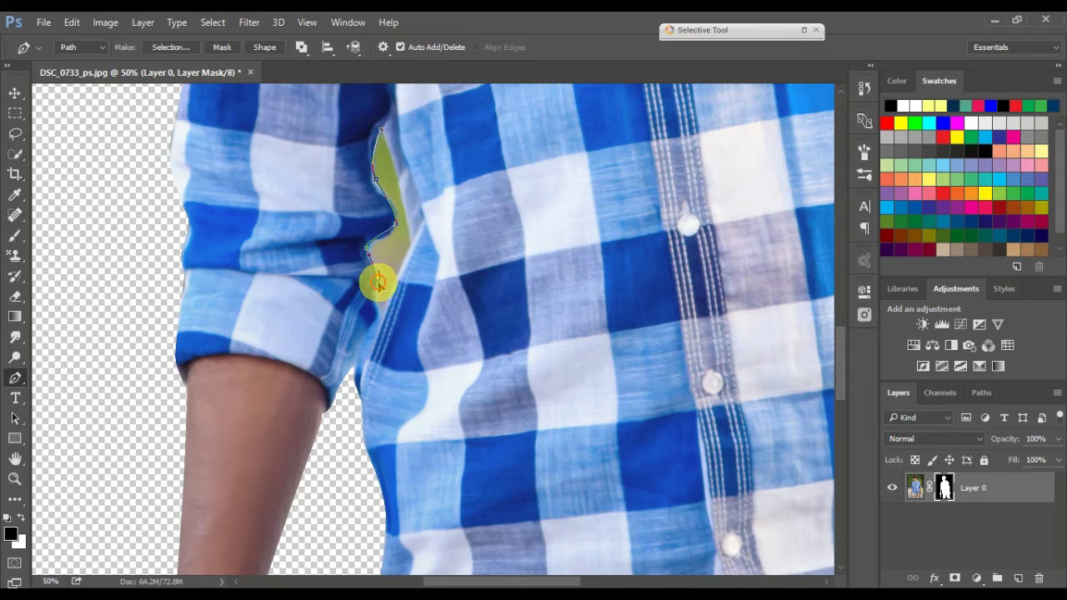
click(379, 309)
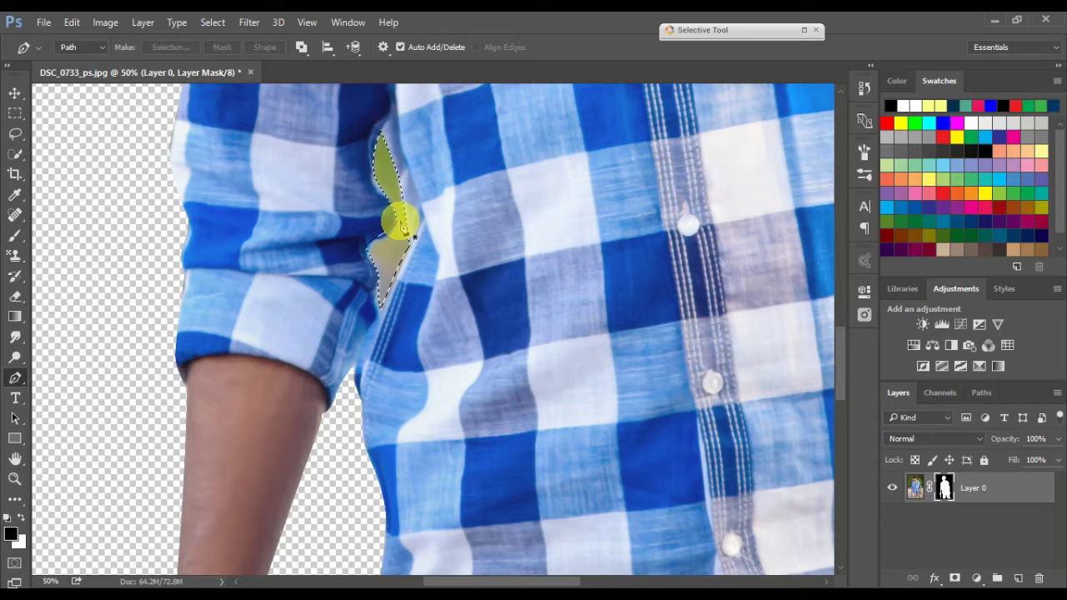
Step: Choose a soft round 150 px brush with black as the foreground colour
click(15, 236)
right_click(15, 236)
click(66, 230)
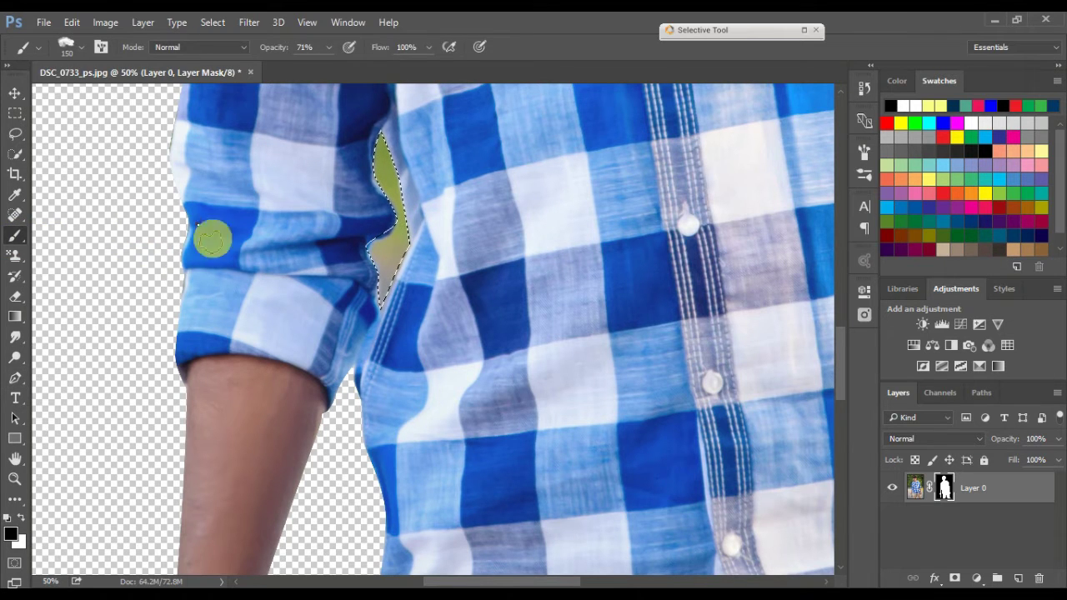
click(304, 360)
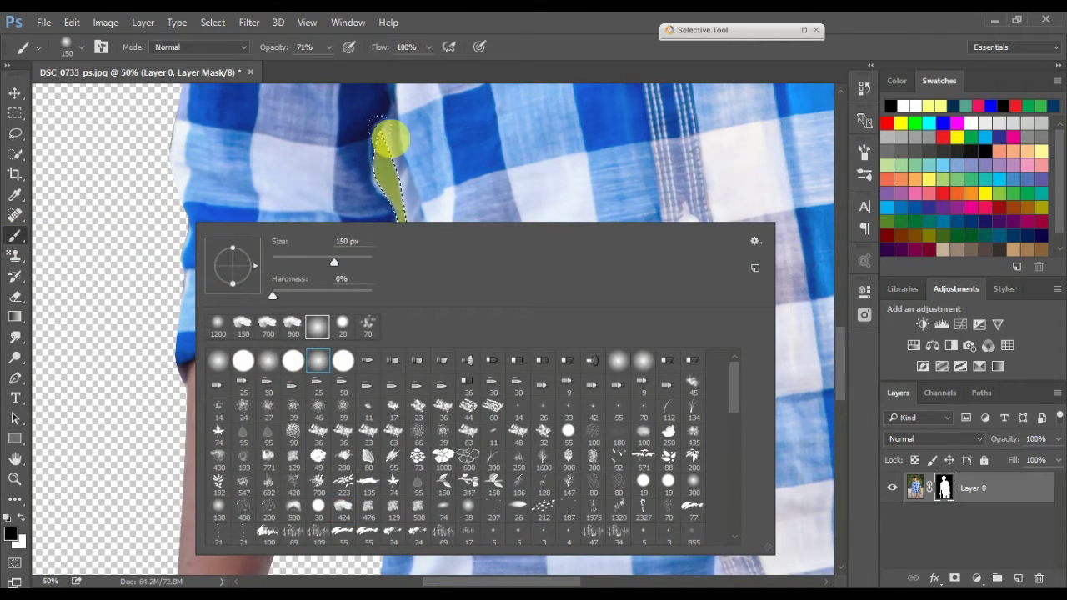
click(434, 104)
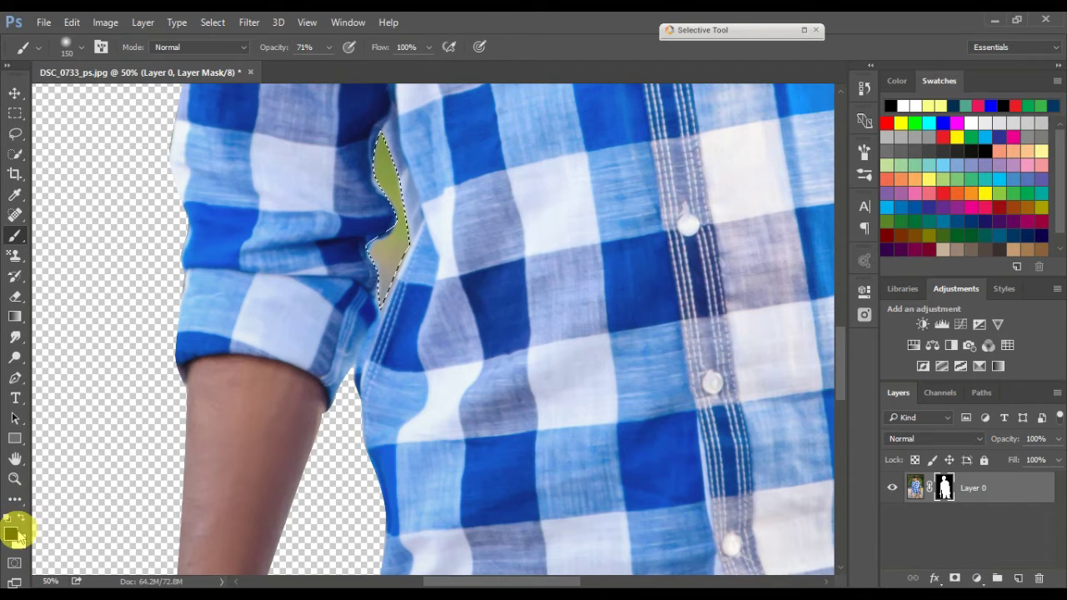
click(15, 532)
click(879, 271)
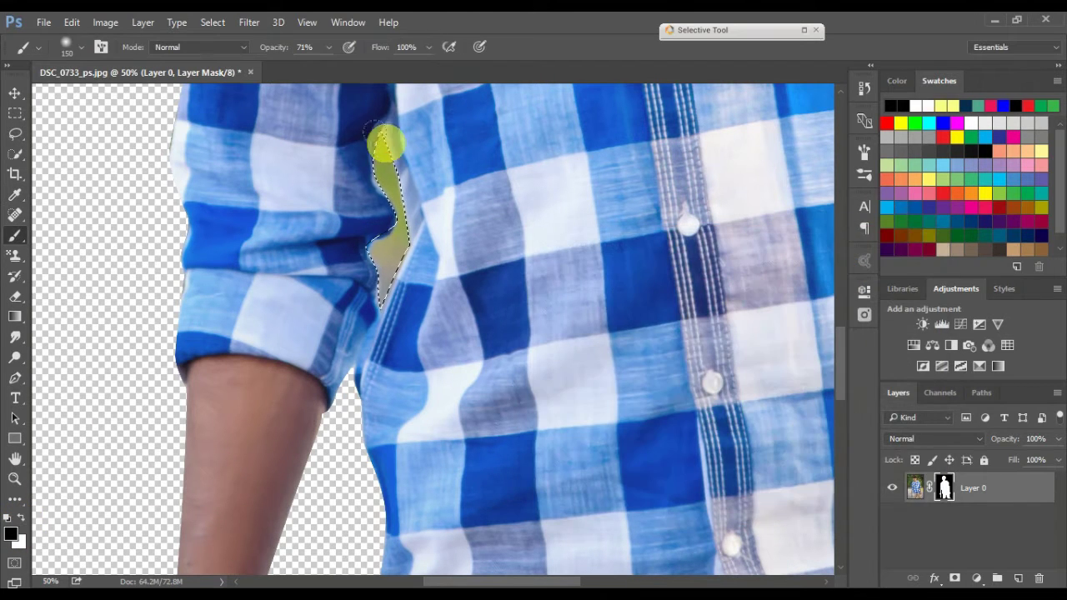
mouse_move(638, 244)
mouse_down()
mouse_move(442, 398)
mouse_move(183, 275)
mouse_move(95, 219)
mouse_up()
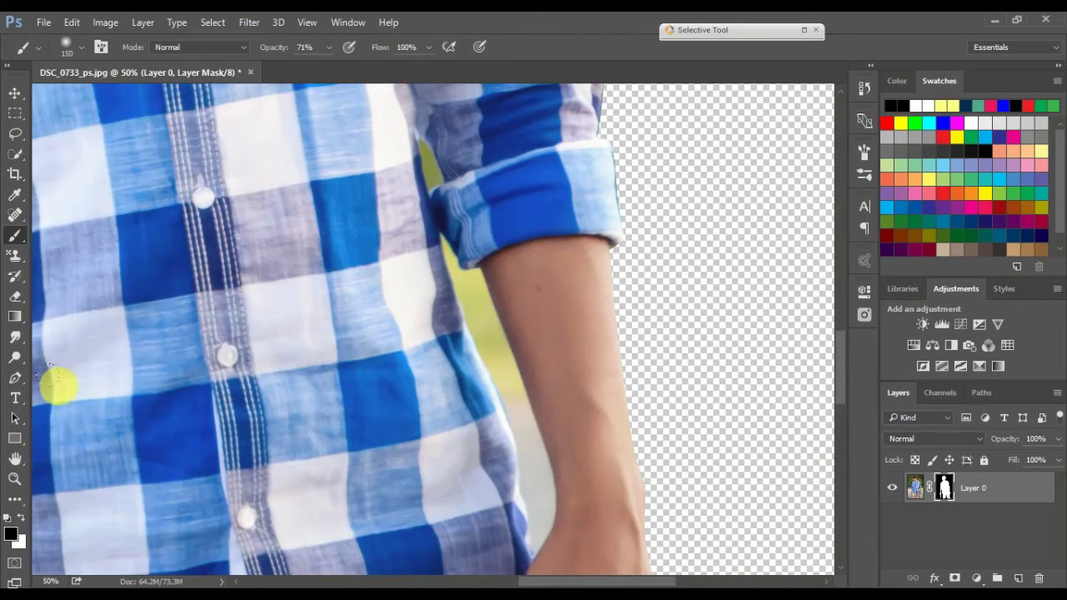
Step: Trace the small background patch under the rolled sleeve and turn it into a selection
key(p)
click(417, 136)
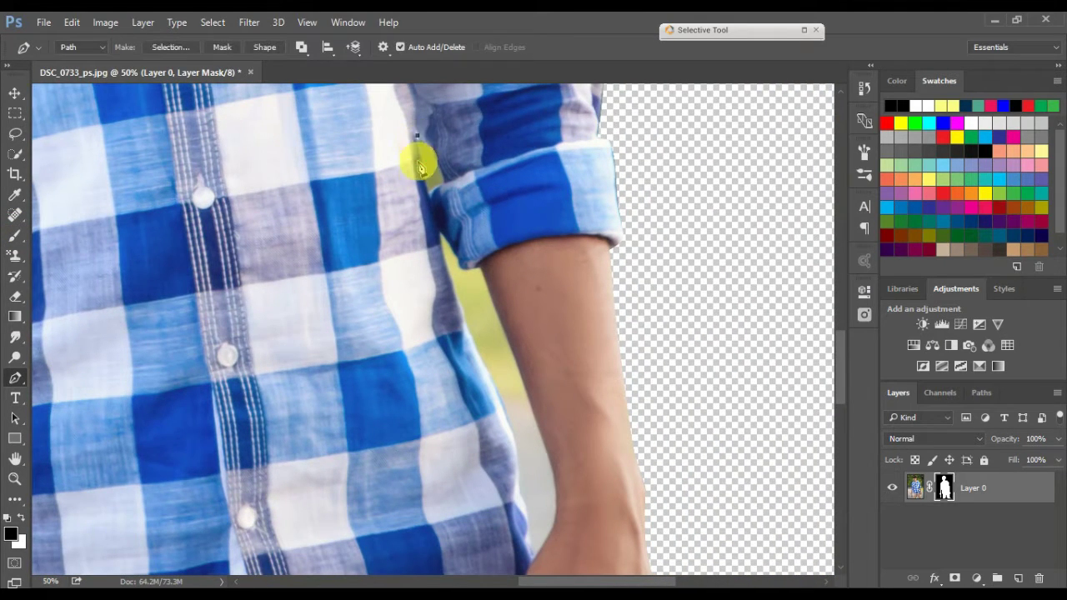
click(426, 189)
click(444, 184)
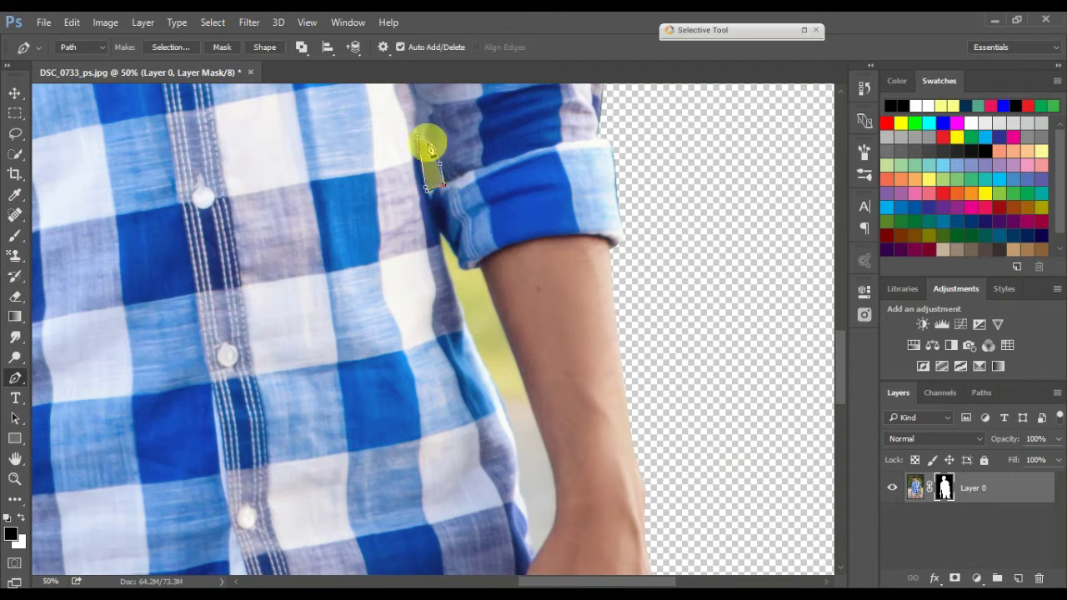
right_click(424, 161)
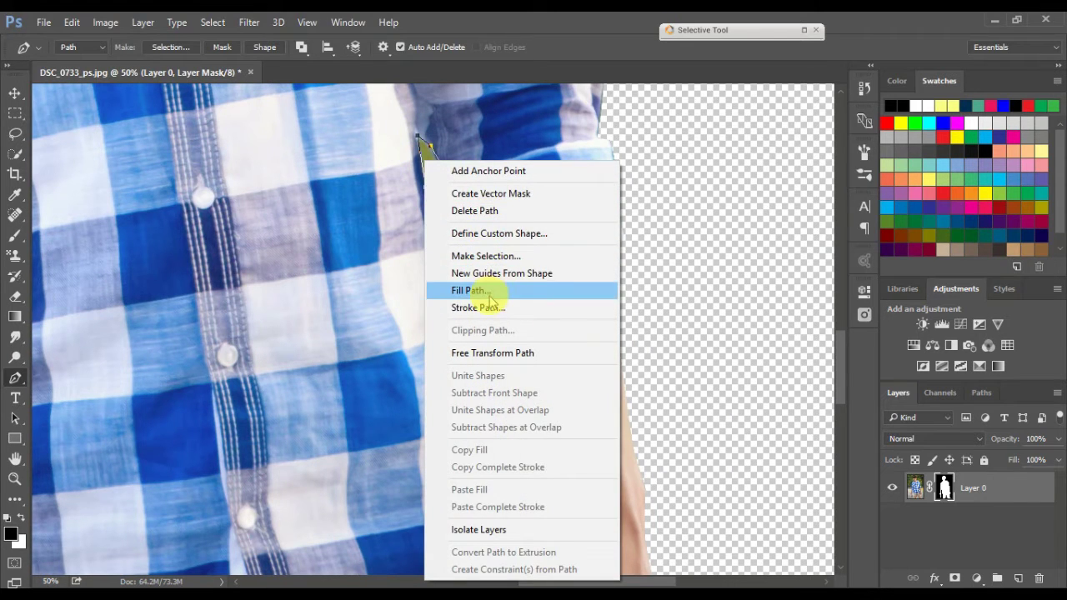
click(487, 256)
click(622, 177)
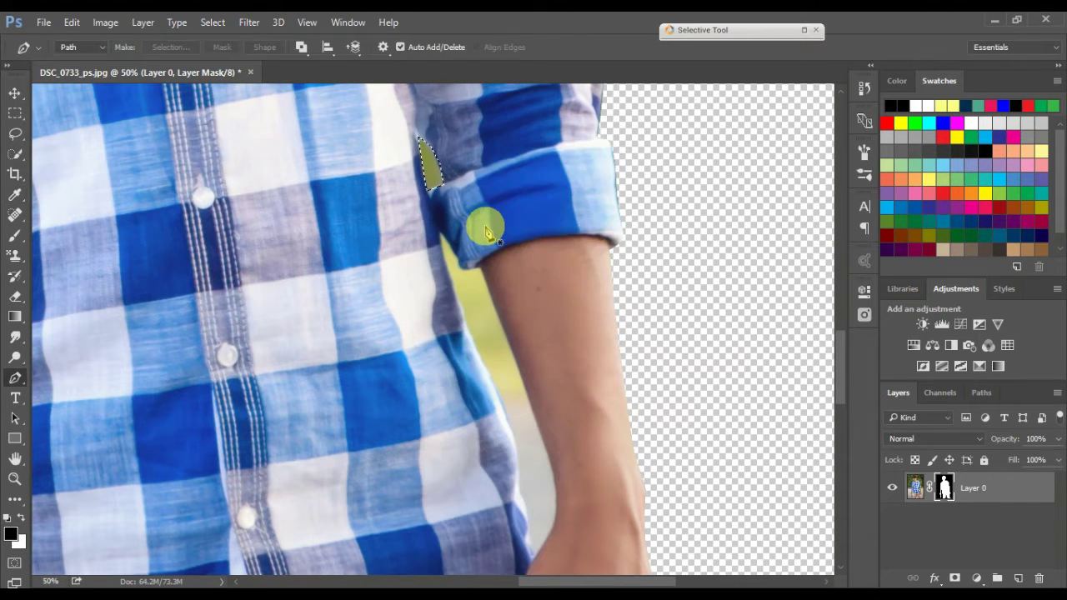
key(b)
Step: Trace a closed path along the shirt edge beside the forearm down to the wrist
drag(442, 353, 356, 225)
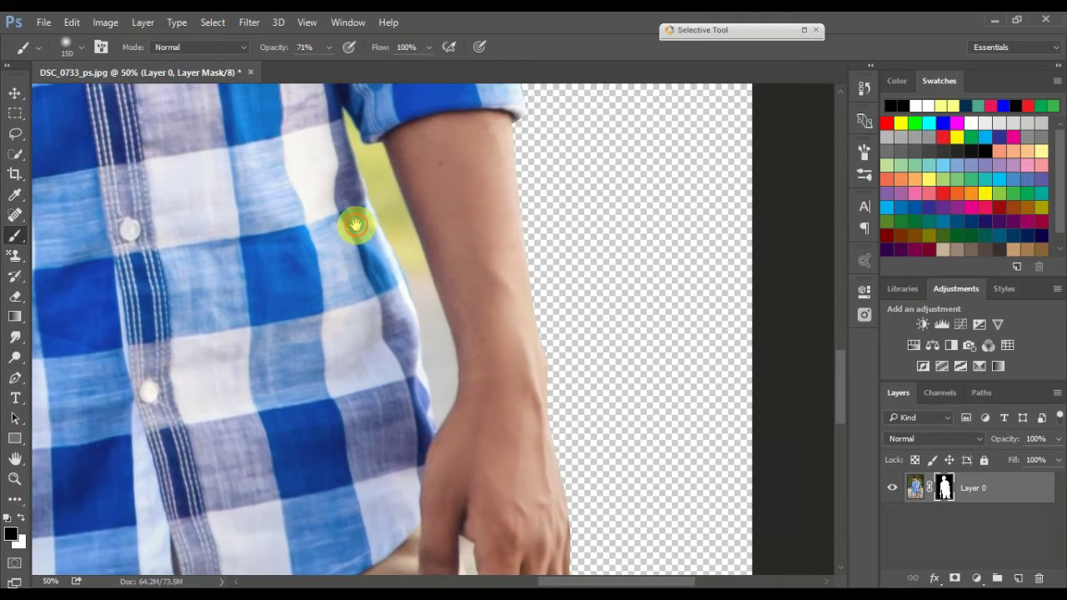
key(p)
click(341, 106)
click(366, 203)
click(386, 242)
drag(409, 285, 422, 303)
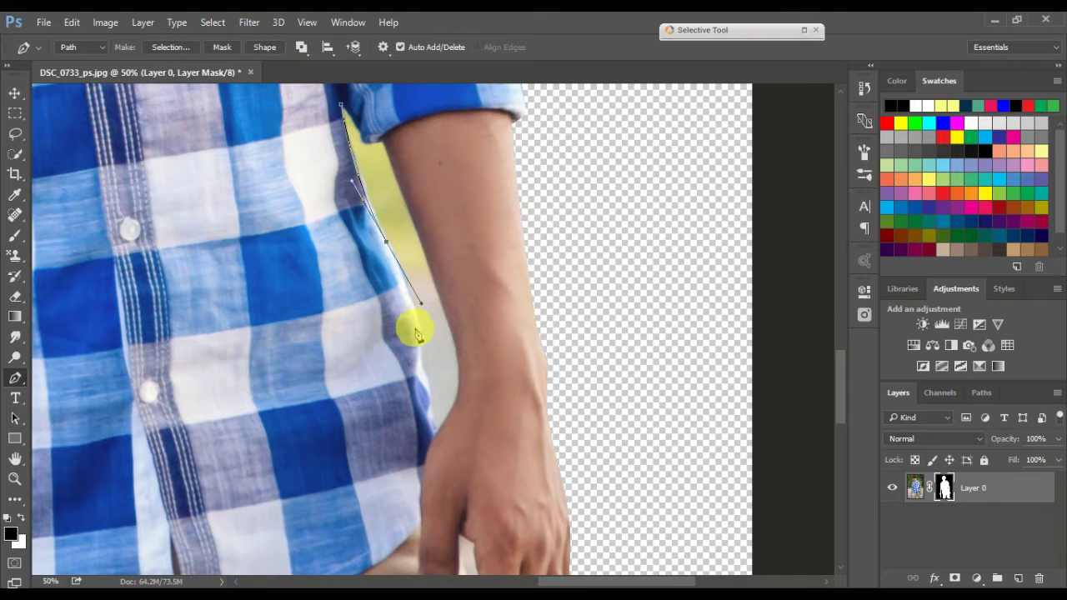
click(419, 345)
click(423, 370)
click(426, 391)
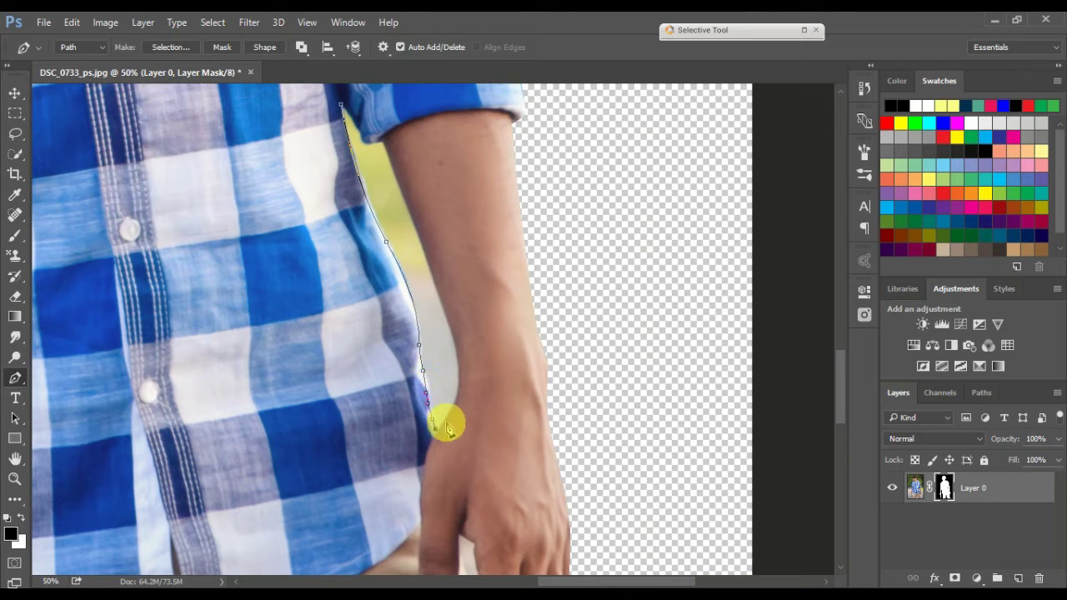
drag(452, 401, 446, 431)
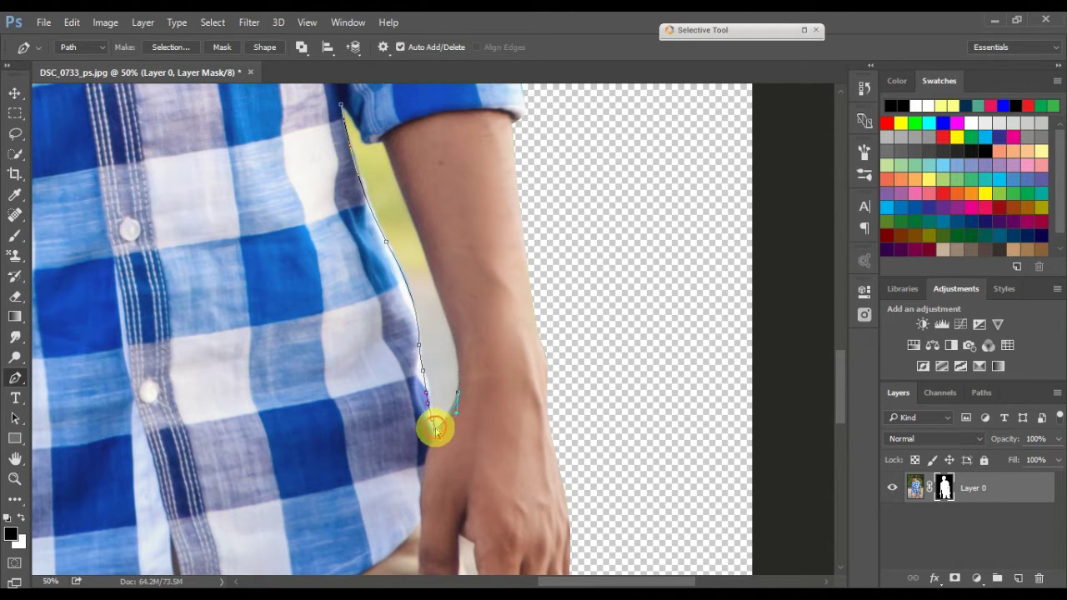
mouse_move(416, 225)
mouse_down()
mouse_move(398, 164)
mouse_move(370, 160)
mouse_up()
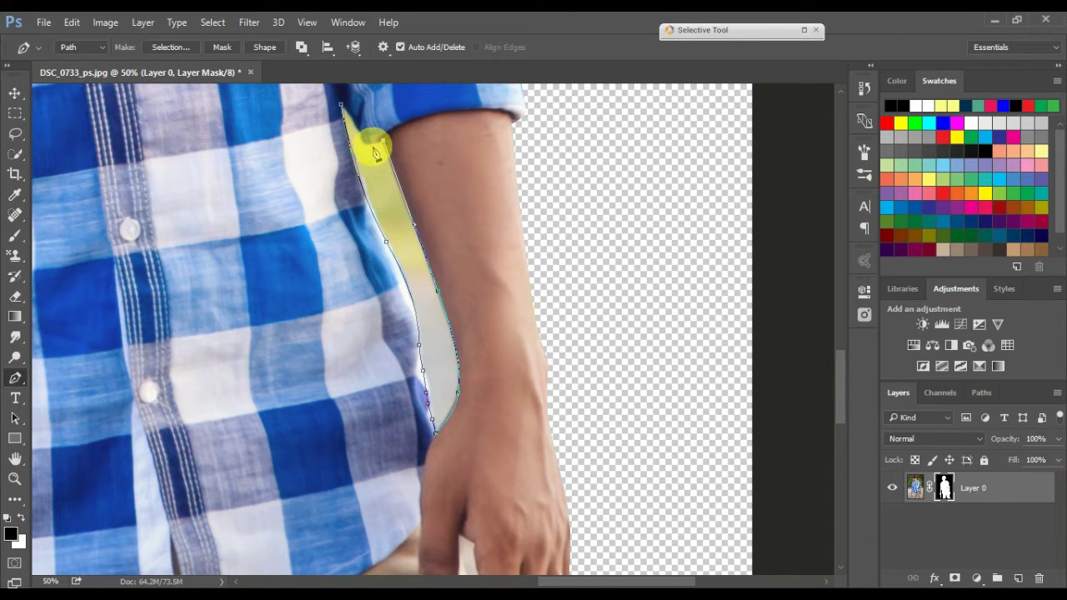
click(342, 106)
Step: Load that path as a selection and paint the background strip black on the mask down to the hand
key(ctrl+Return)
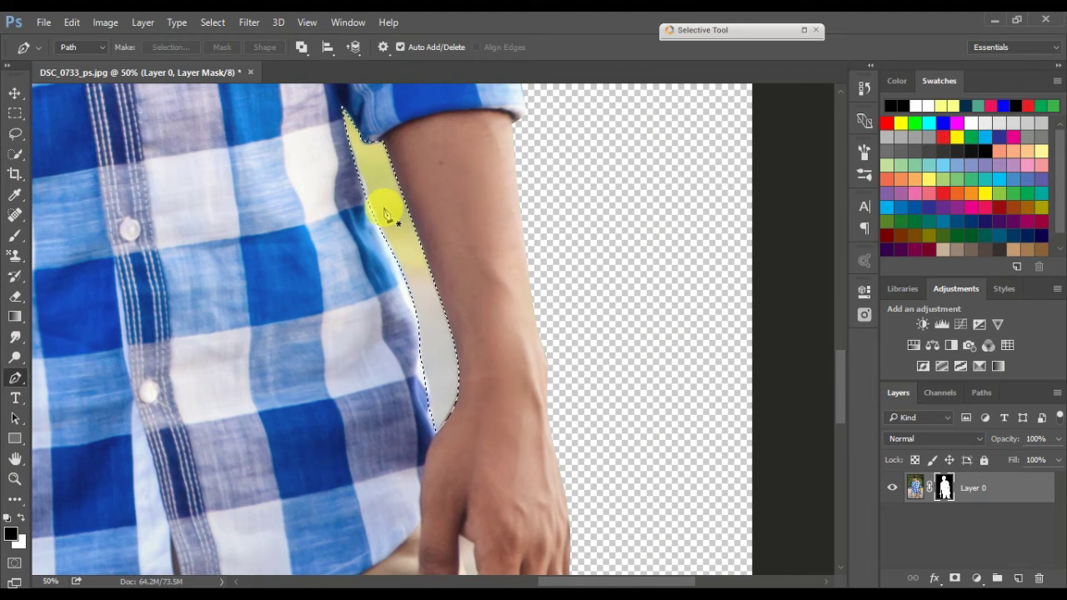
key(b)
drag(382, 208, 340, 95)
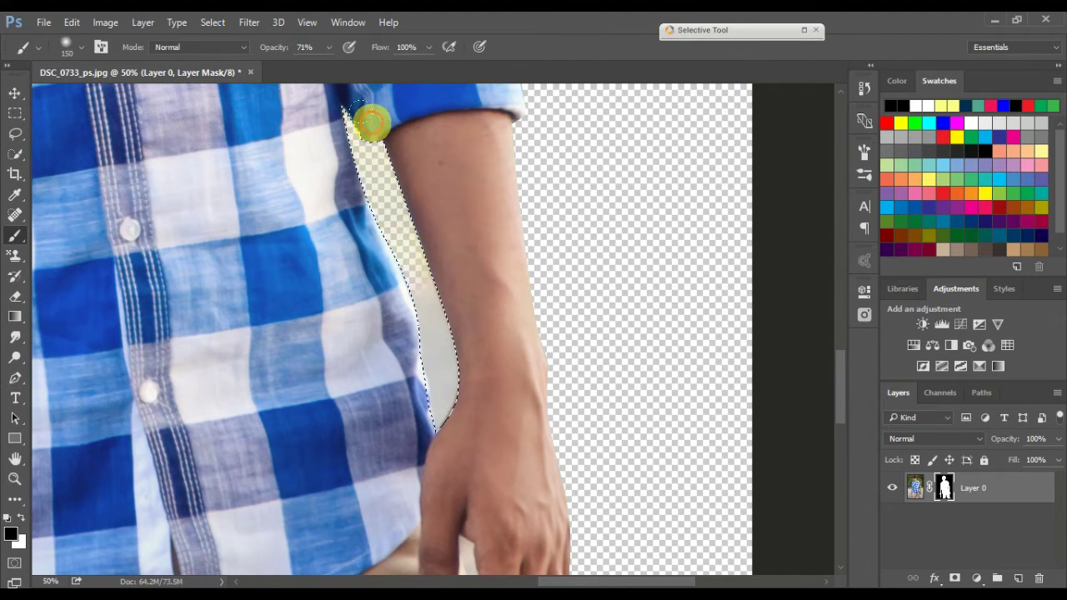
mouse_move(278, 47)
mouse_down()
mouse_move(350, 108)
mouse_move(439, 353)
mouse_move(442, 409)
mouse_up()
mouse_move(255, 376)
mouse_down()
mouse_move(626, 476)
mouse_move(638, 500)
mouse_up()
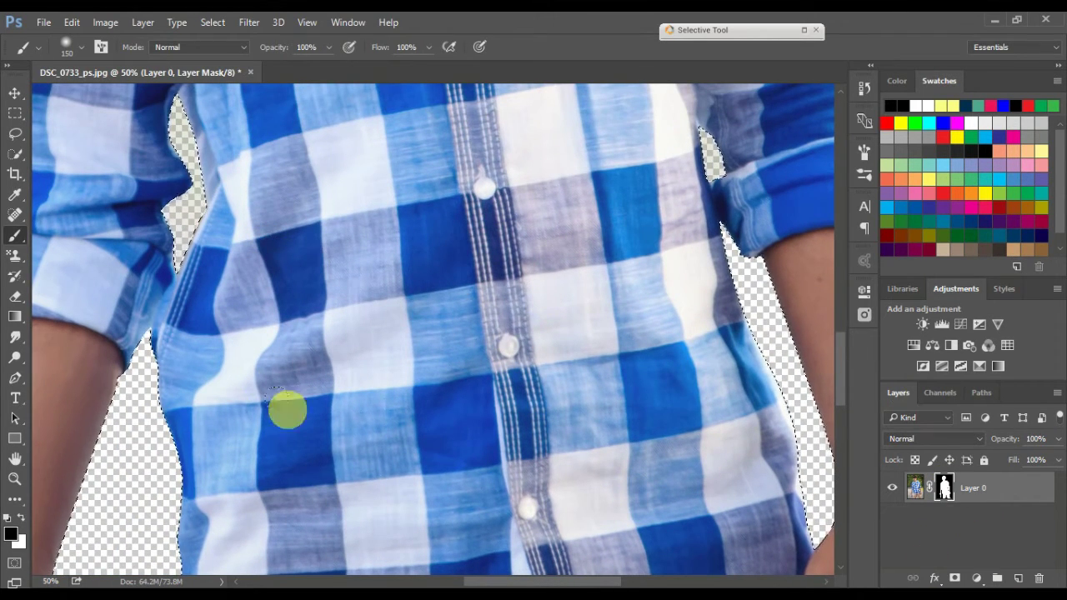
Step: Check the shirt edges, then deselect with the Rectangular Marquee so no marching ants remain
click(15, 113)
right_click(128, 94)
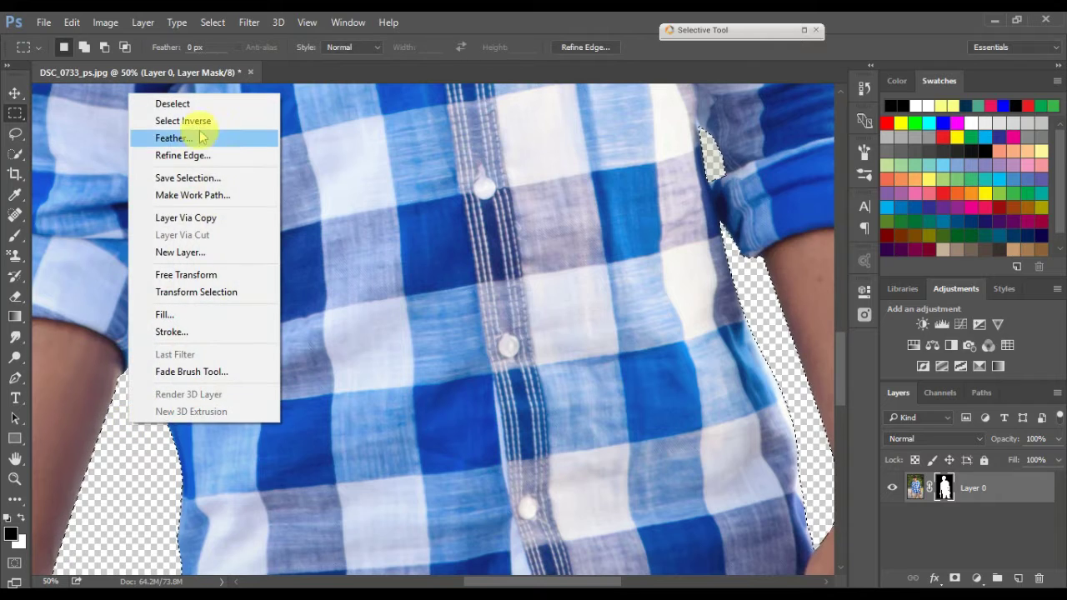
key(Escape)
click(15, 236)
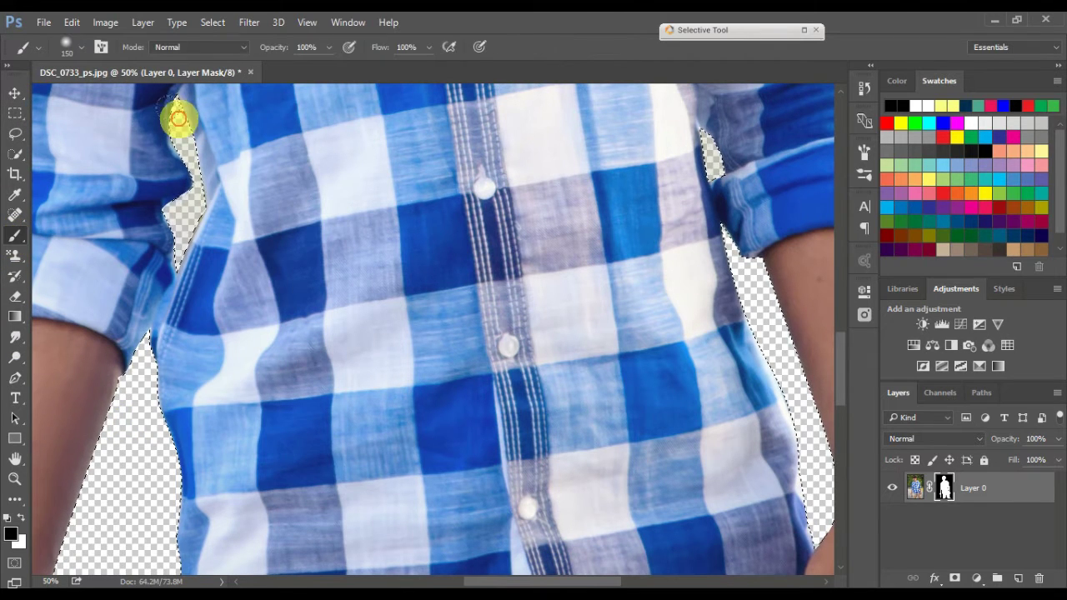
mouse_move(465, 430)
mouse_down()
mouse_move(483, 393)
mouse_move(226, 172)
mouse_up()
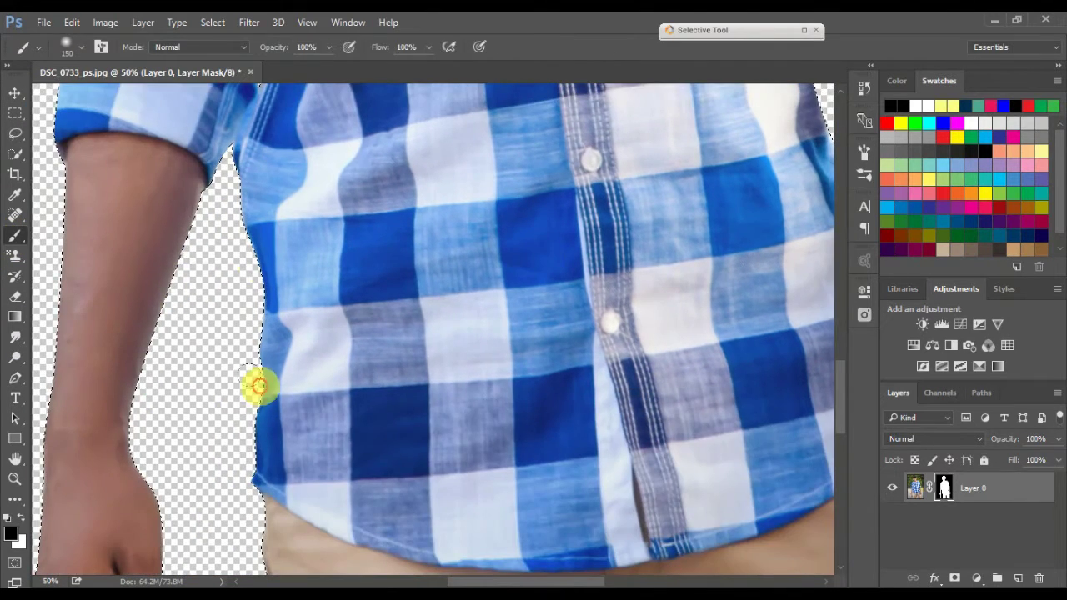
drag(148, 517, 364, 271)
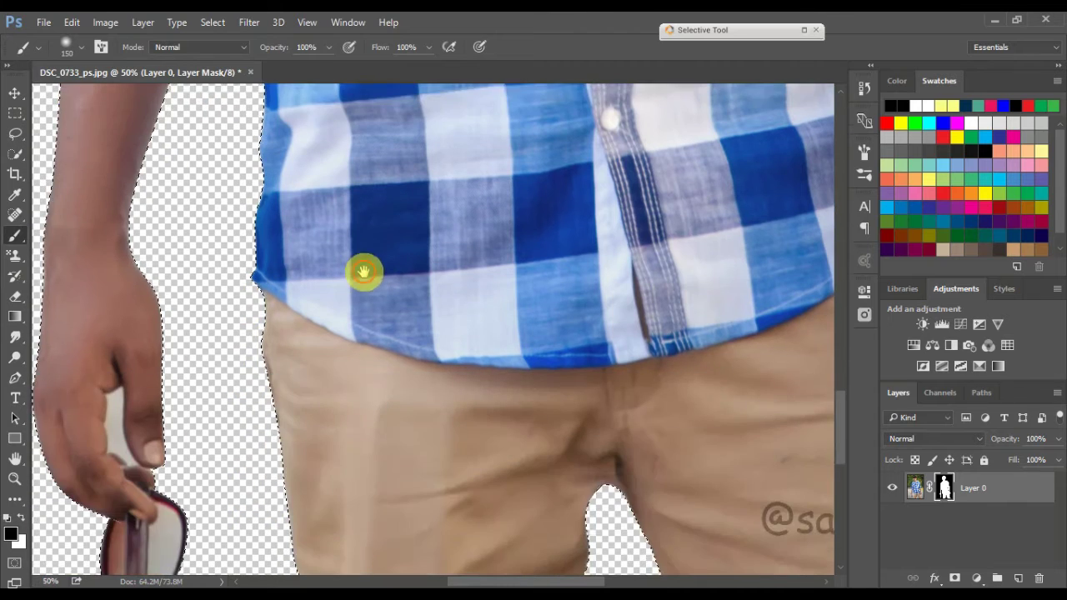
click(15, 114)
click(209, 219)
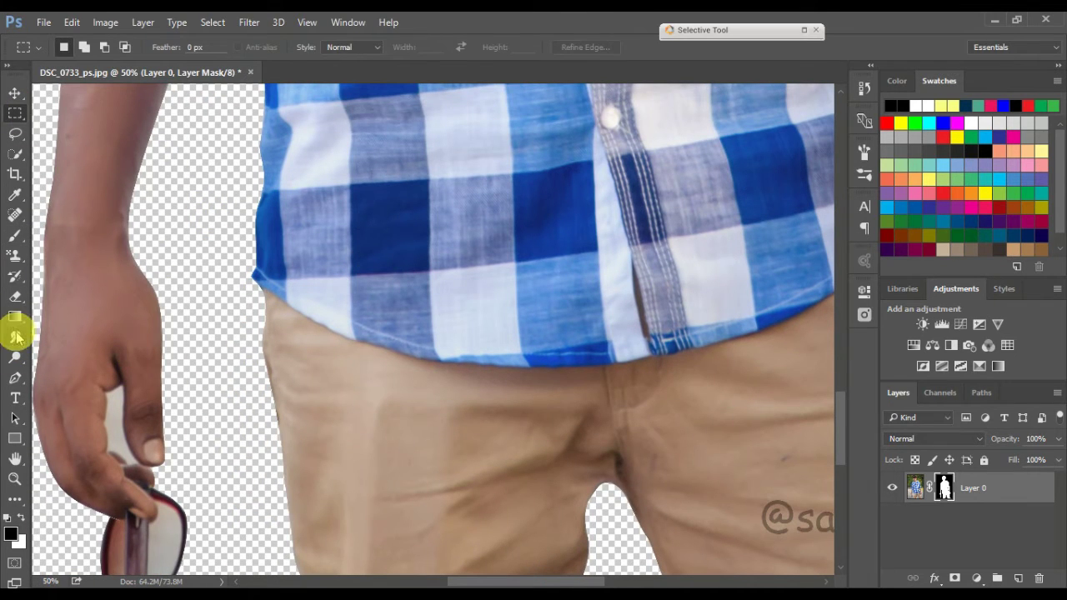
key(p)
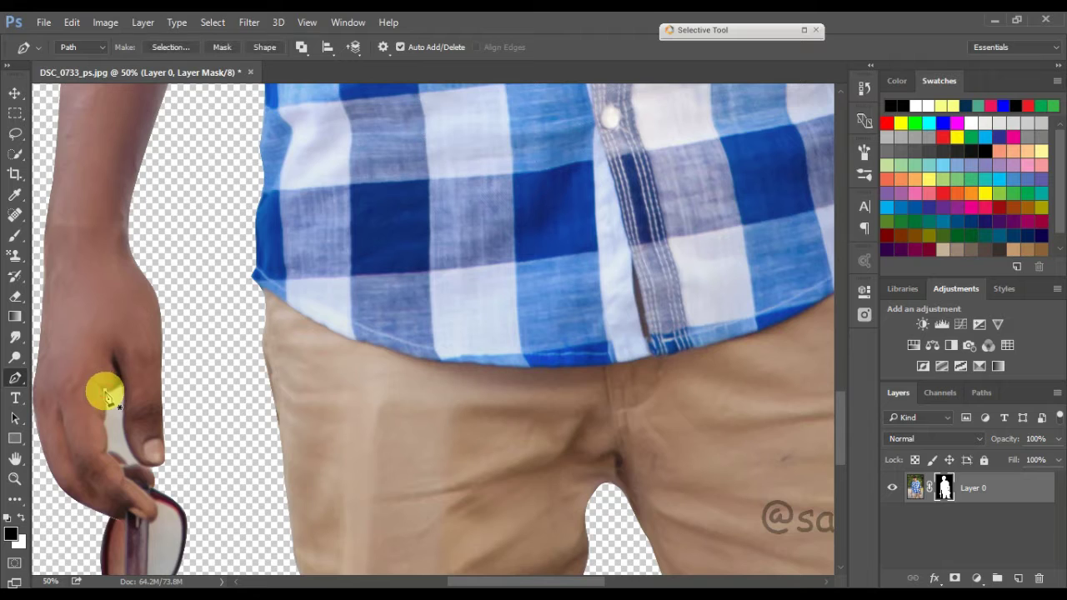
Step: Path the grey gap between the fingers holding the sunglasses, make it a selection and target the mask
click(125, 460)
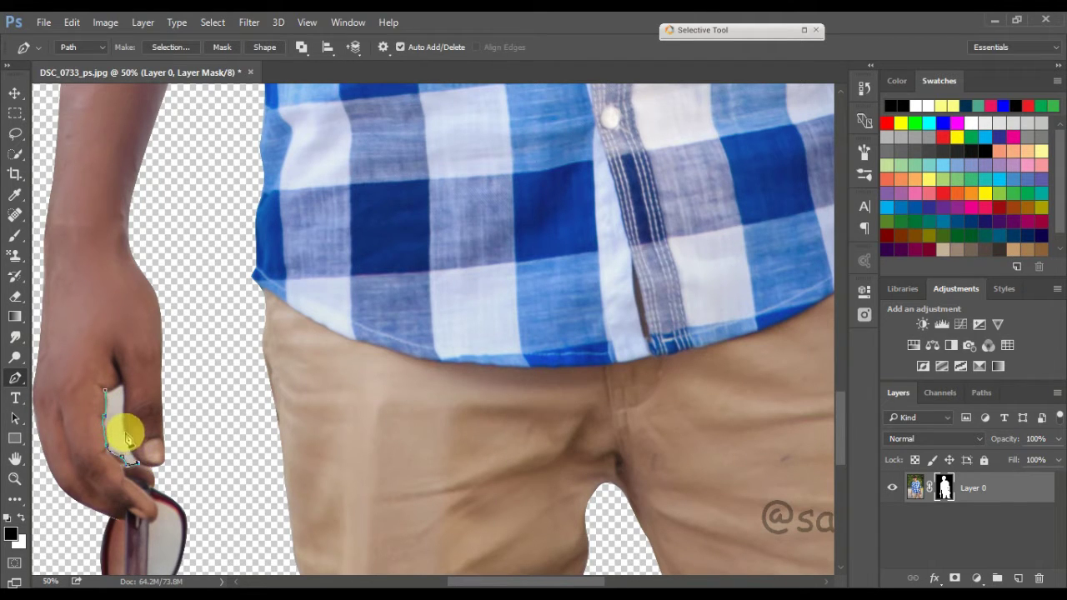
click(123, 415)
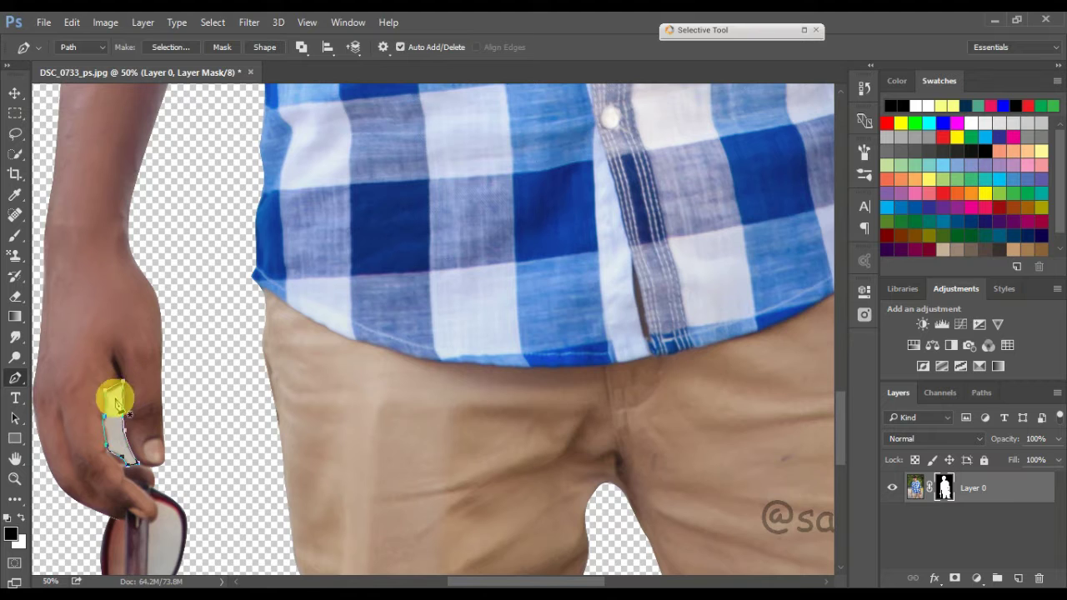
right_click(117, 392)
click(209, 263)
click(621, 173)
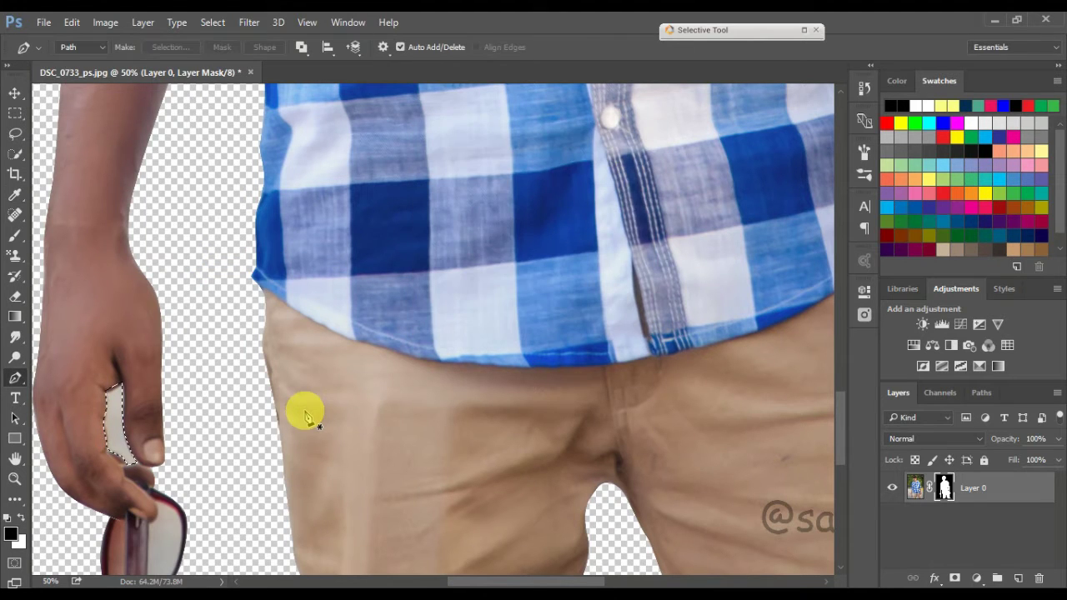
key(b)
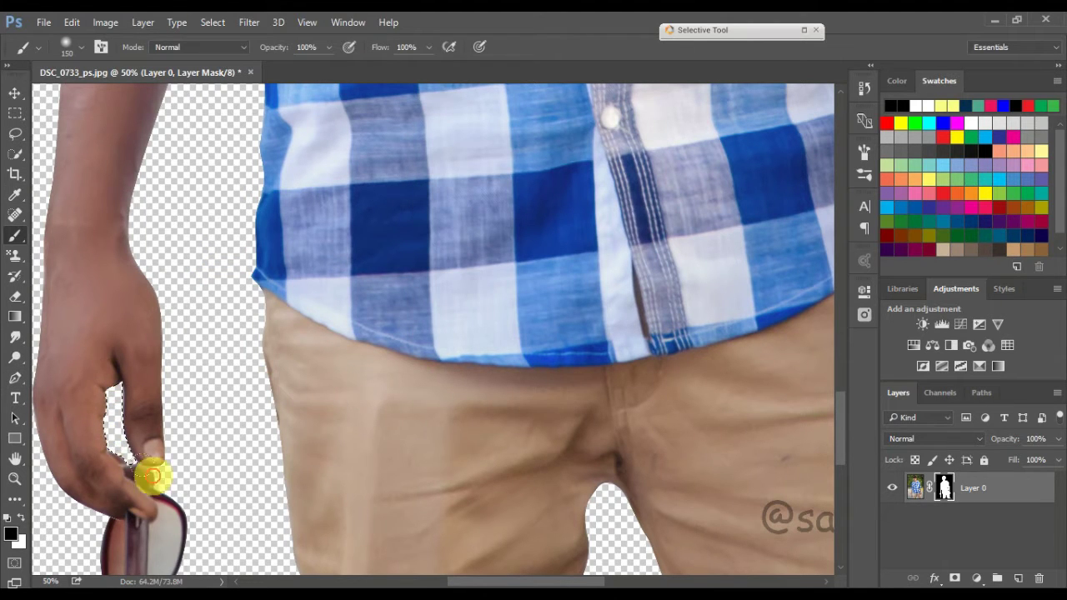
click(15, 114)
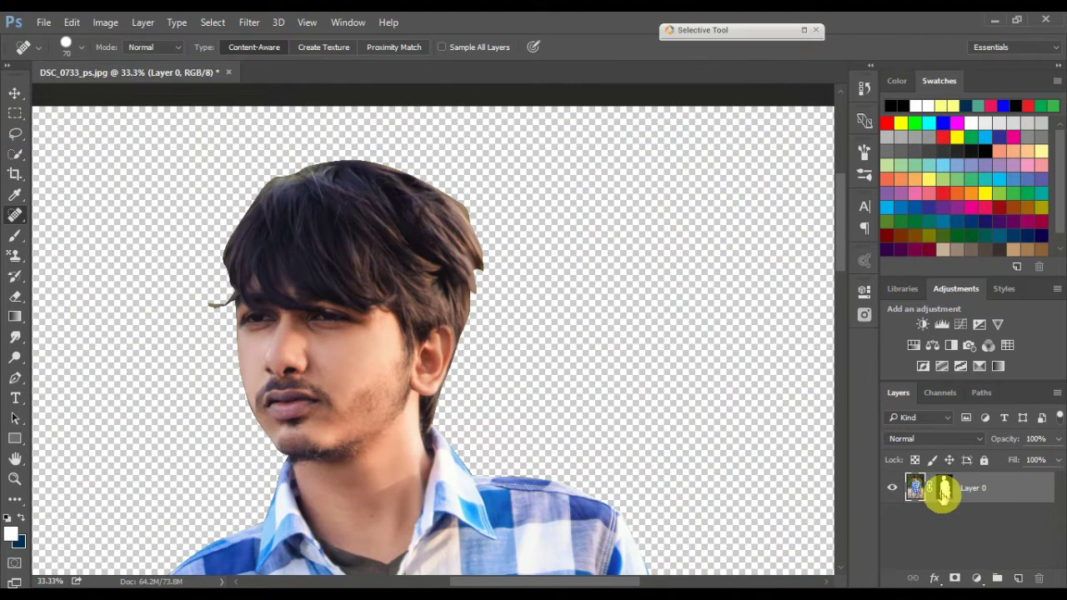
click(943, 492)
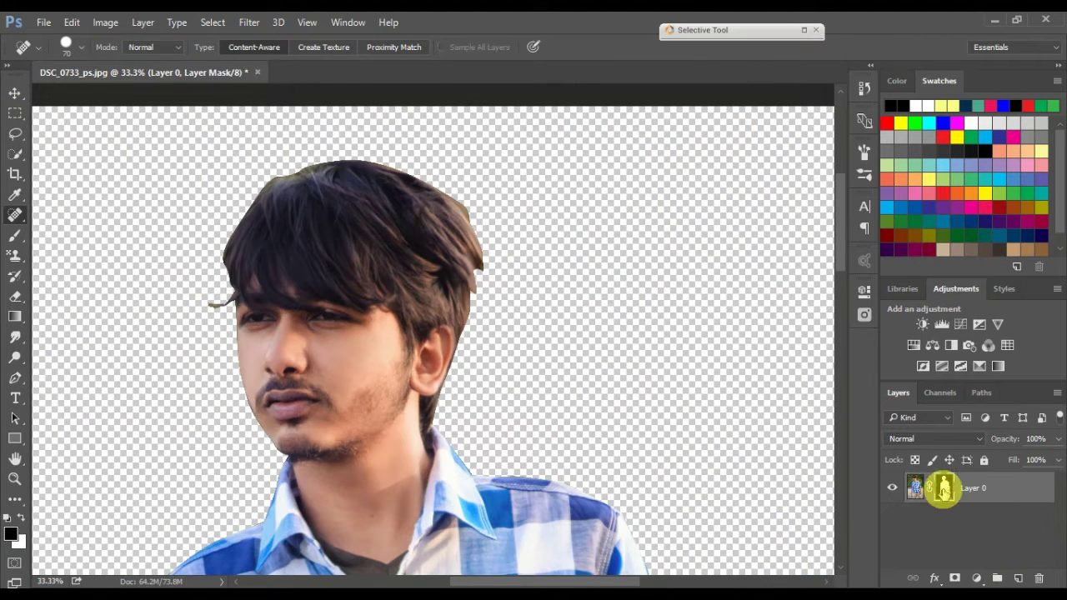
Step: Use Refine Mask with a resized Refine Radius brush along the hair edges, then apply it
right_click(943, 492)
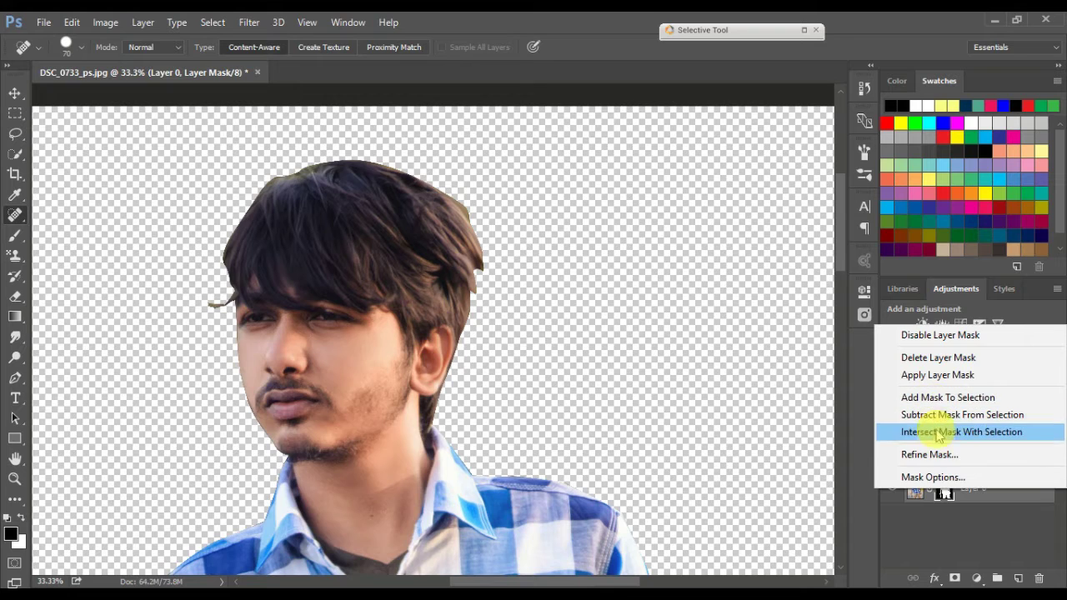
click(932, 454)
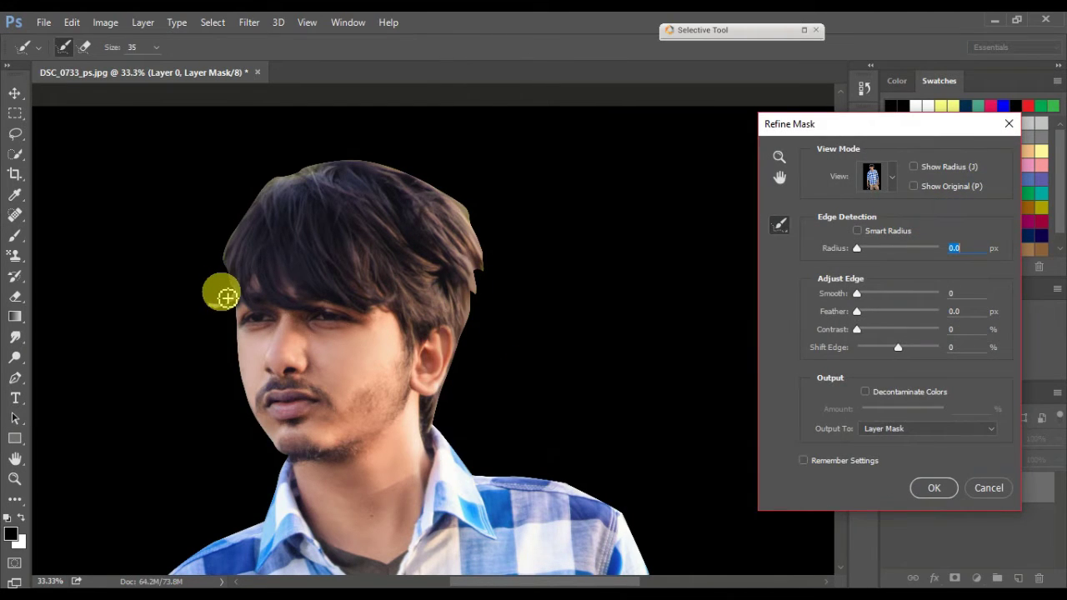
click(155, 48)
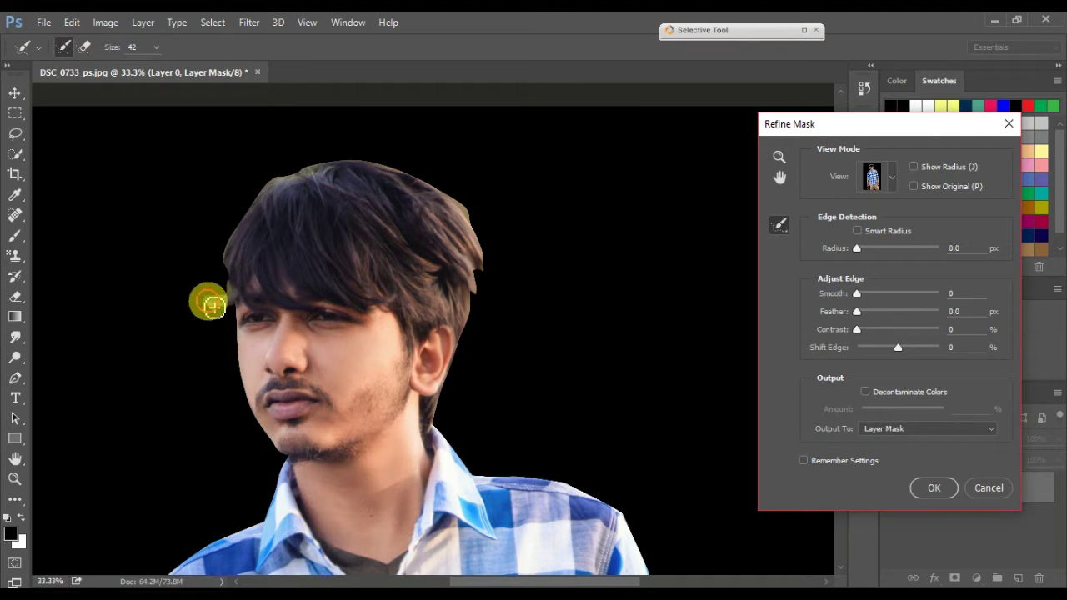
mouse_move(235, 307)
mouse_down()
mouse_move(222, 250)
mouse_move(298, 174)
mouse_move(348, 162)
mouse_move(429, 181)
mouse_move(471, 213)
mouse_move(488, 267)
mouse_move(441, 419)
mouse_up()
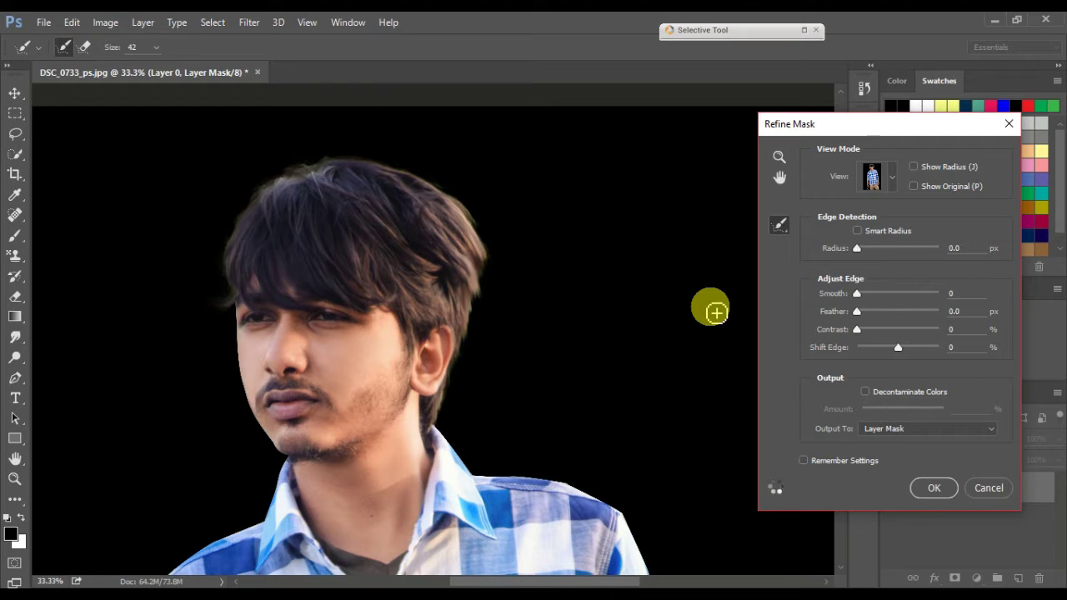
mouse_move(248, 401)
mouse_down()
mouse_move(257, 426)
mouse_move(244, 394)
mouse_up()
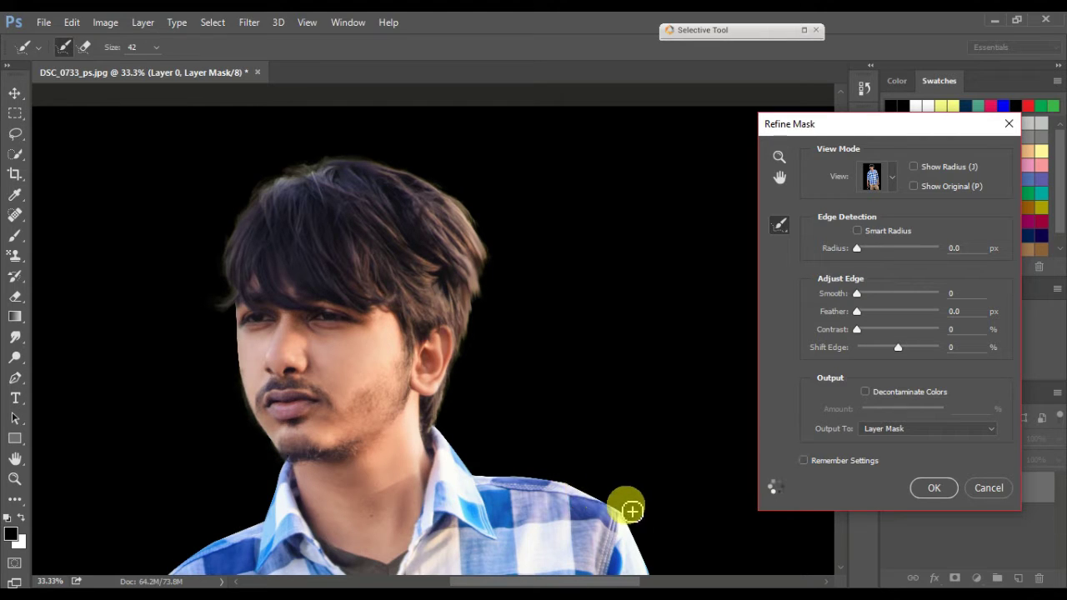
click(931, 490)
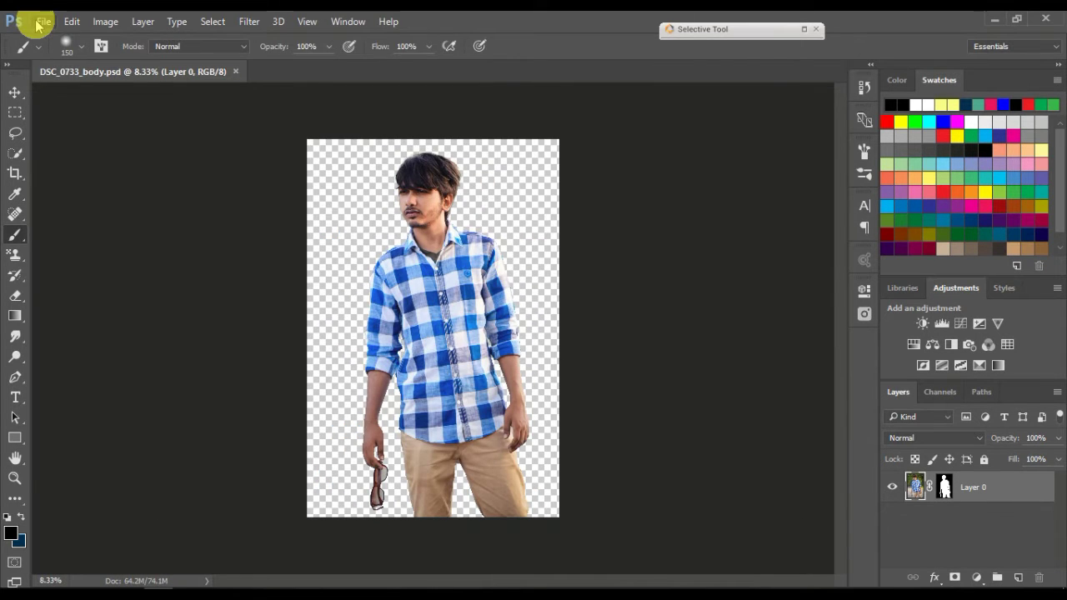
Step: Create a new 1920 × 1080 px document at 72 pixels/inch
click(37, 25)
click(50, 37)
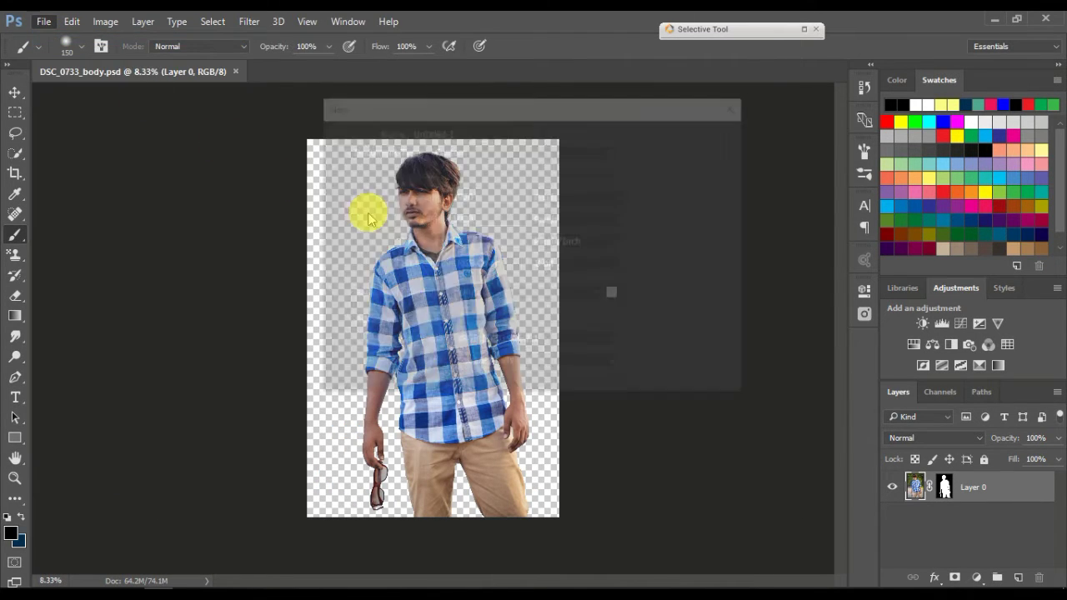
click(425, 196)
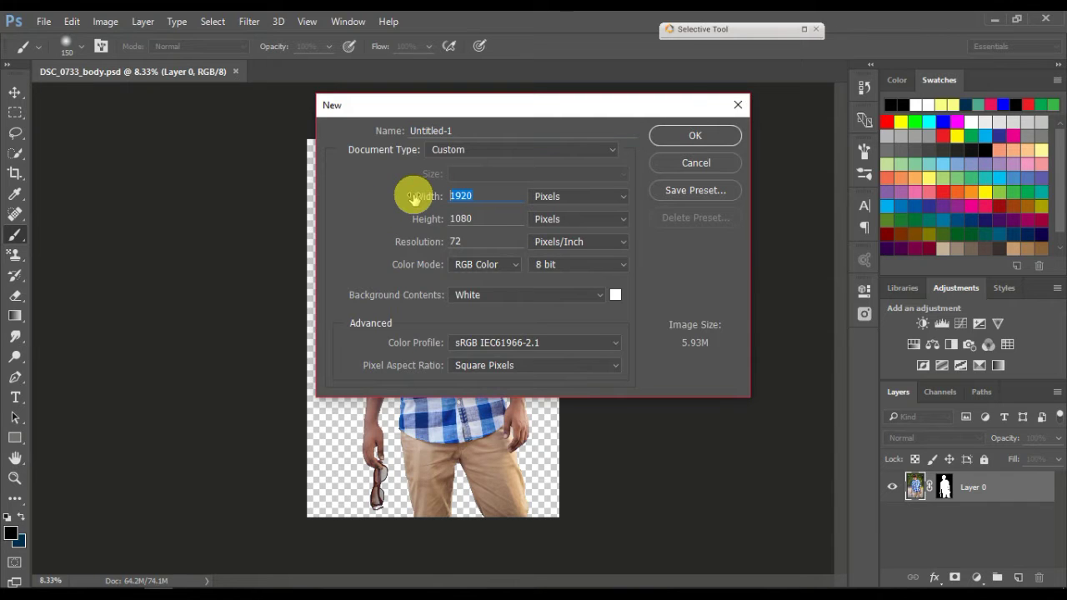
click(461, 197)
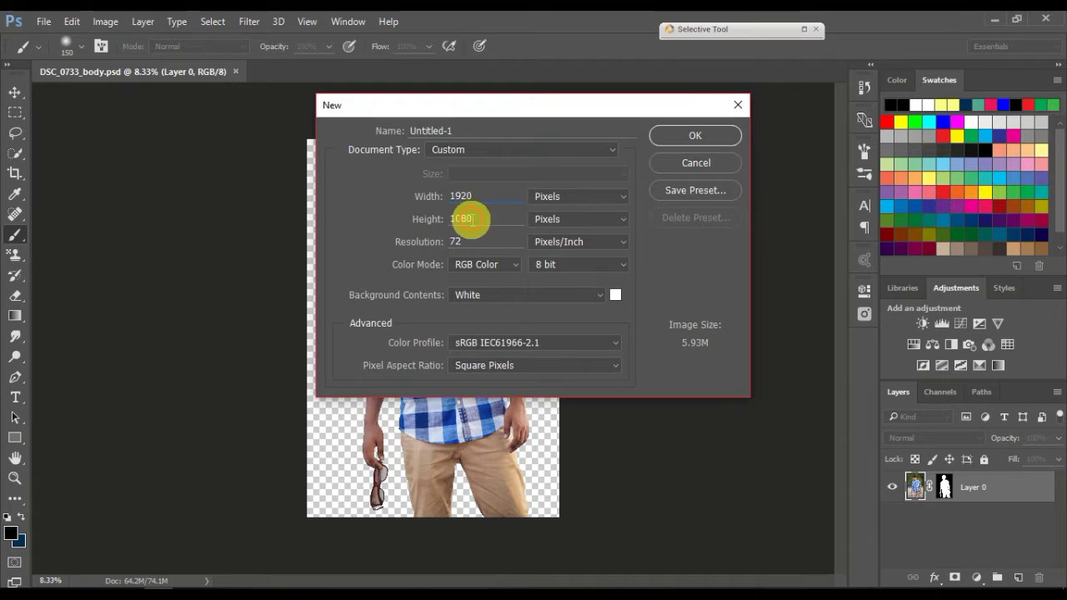
click(428, 220)
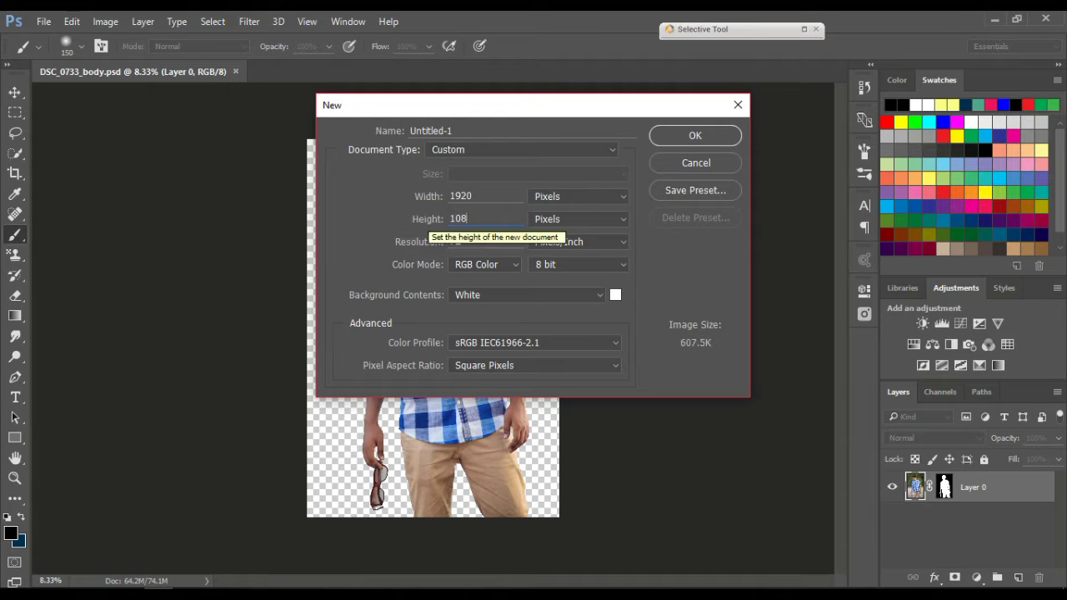
text(0)
click(499, 217)
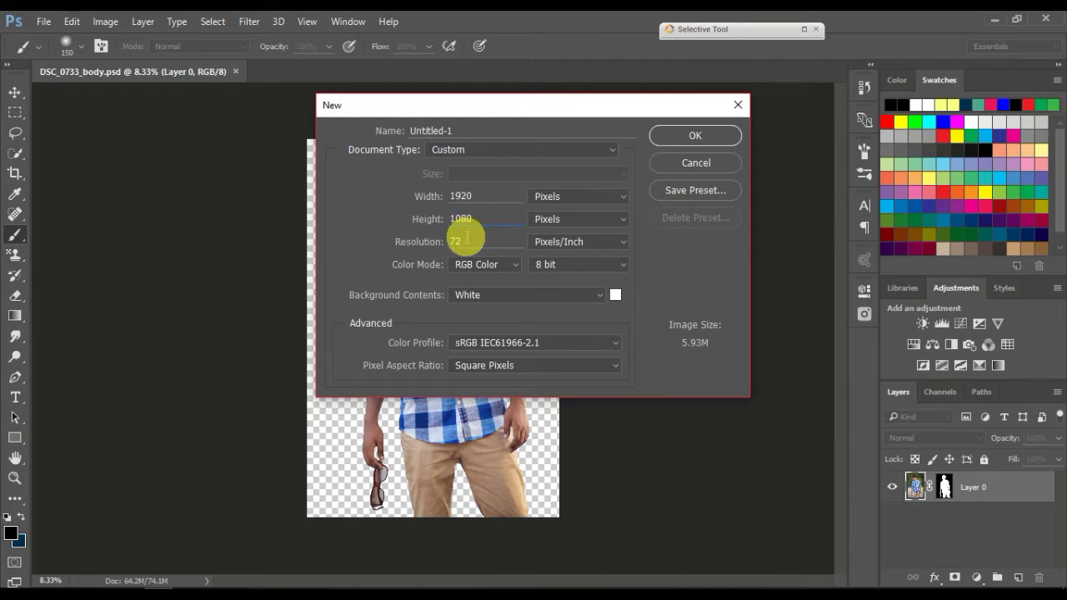
click(356, 239)
text(72)
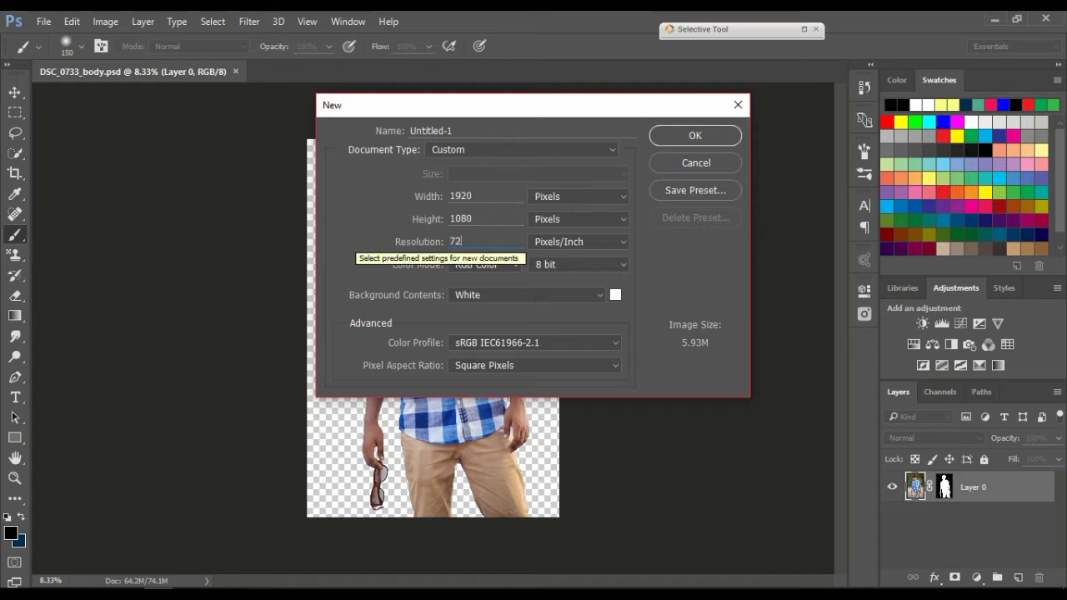
click(696, 136)
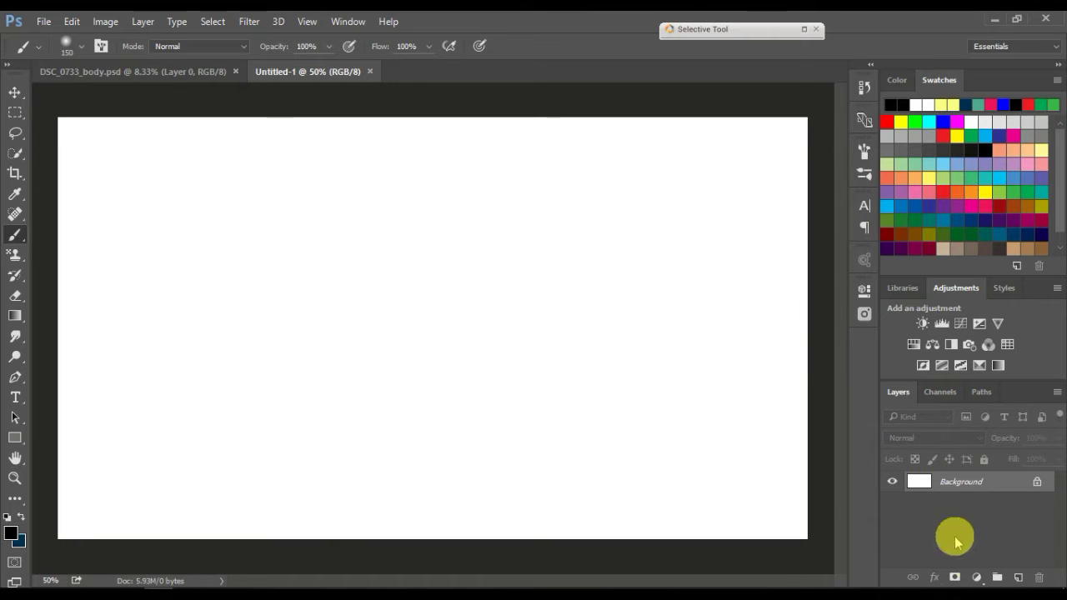
Step: Add a Black, White Gradient Fill layer: Radial, reversed, 616% scale, dithered
click(977, 577)
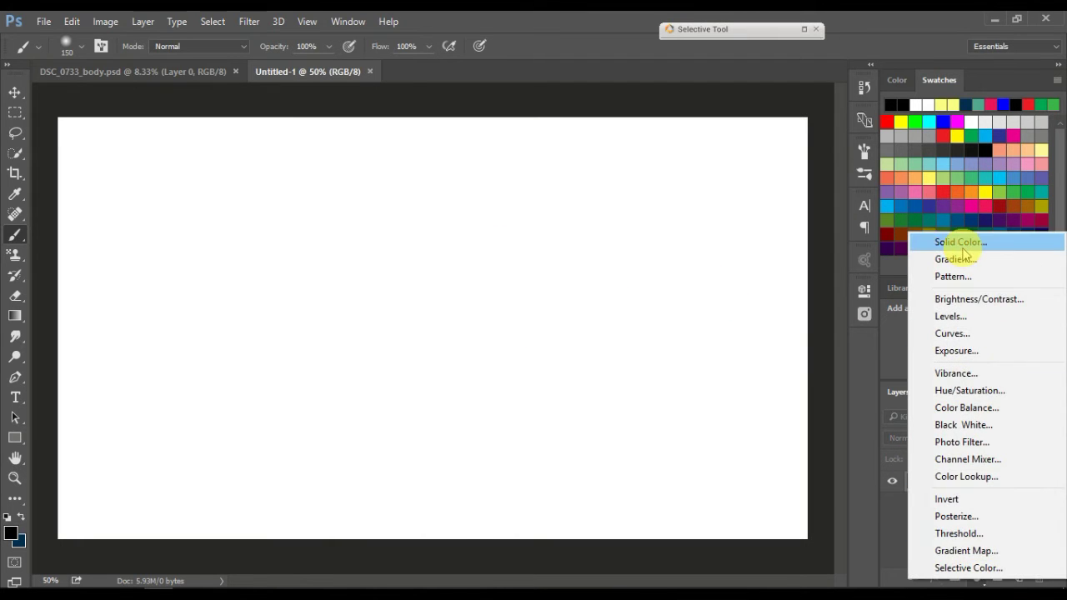
click(958, 260)
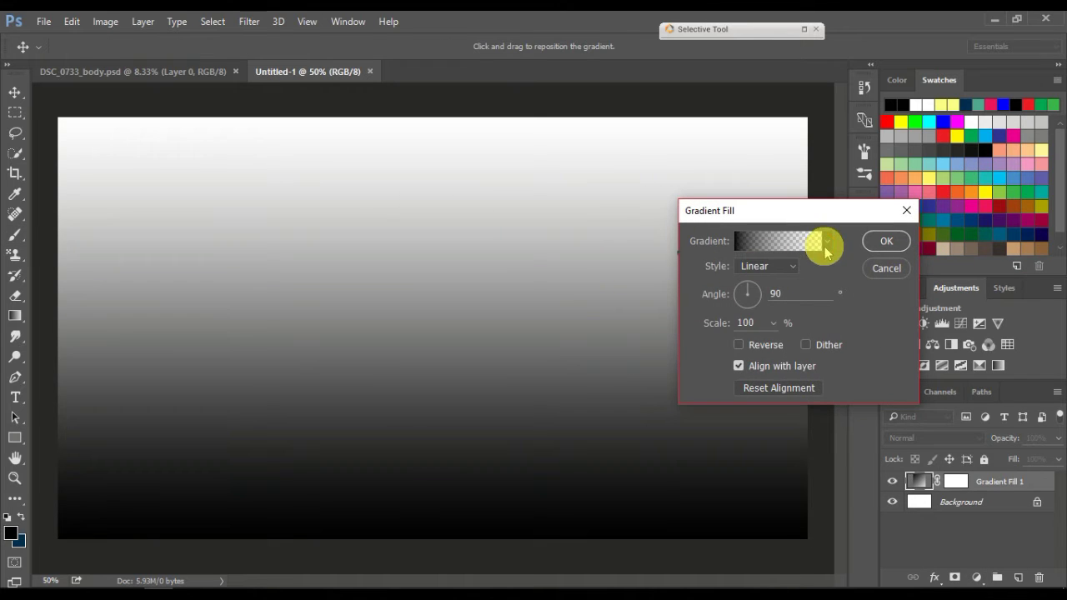
click(826, 243)
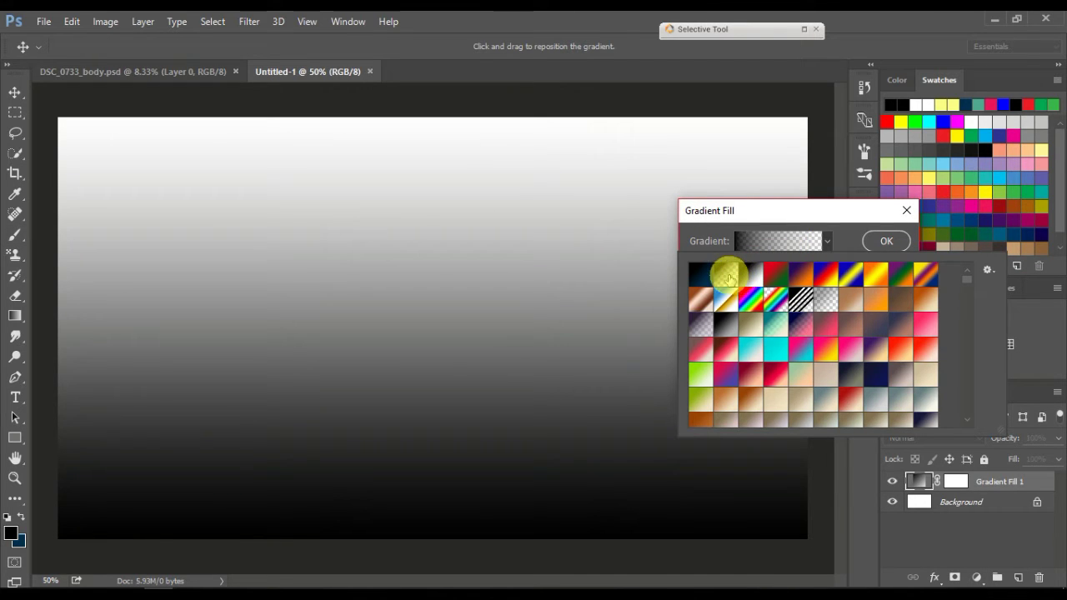
click(750, 274)
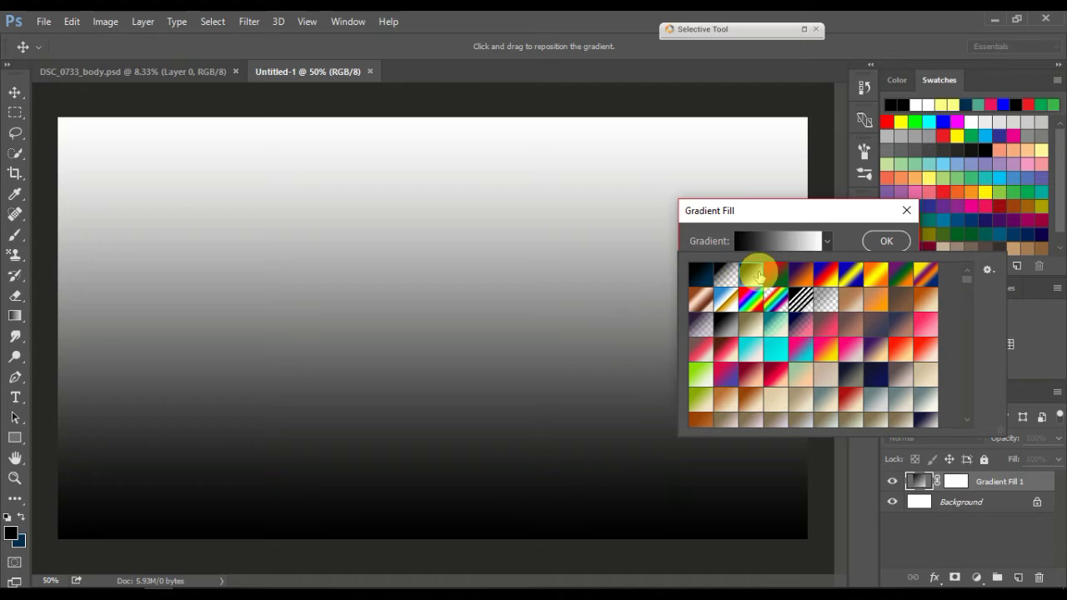
click(799, 221)
click(784, 266)
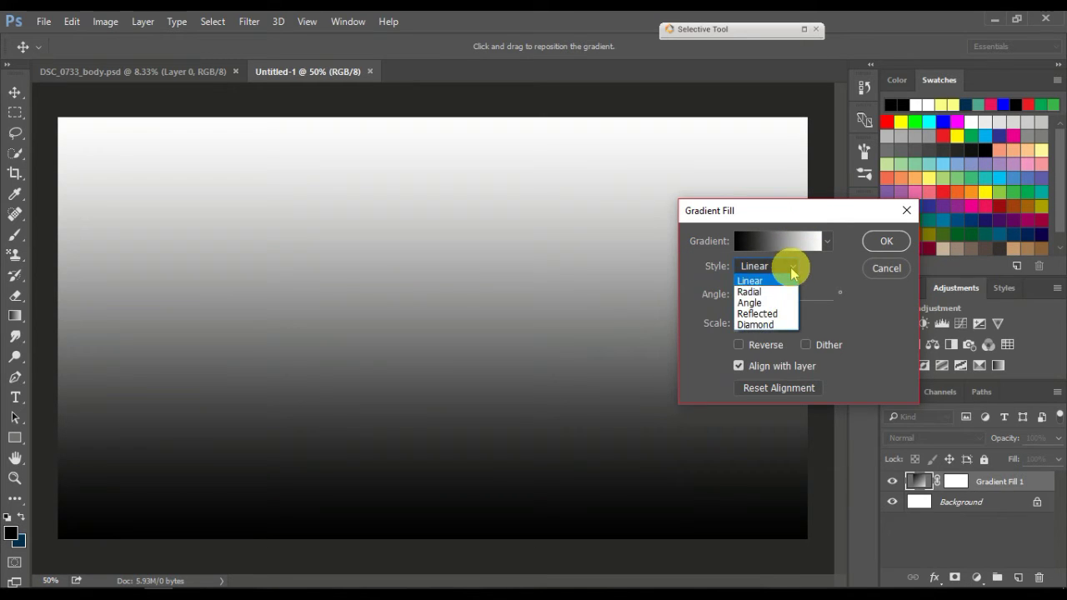
click(780, 292)
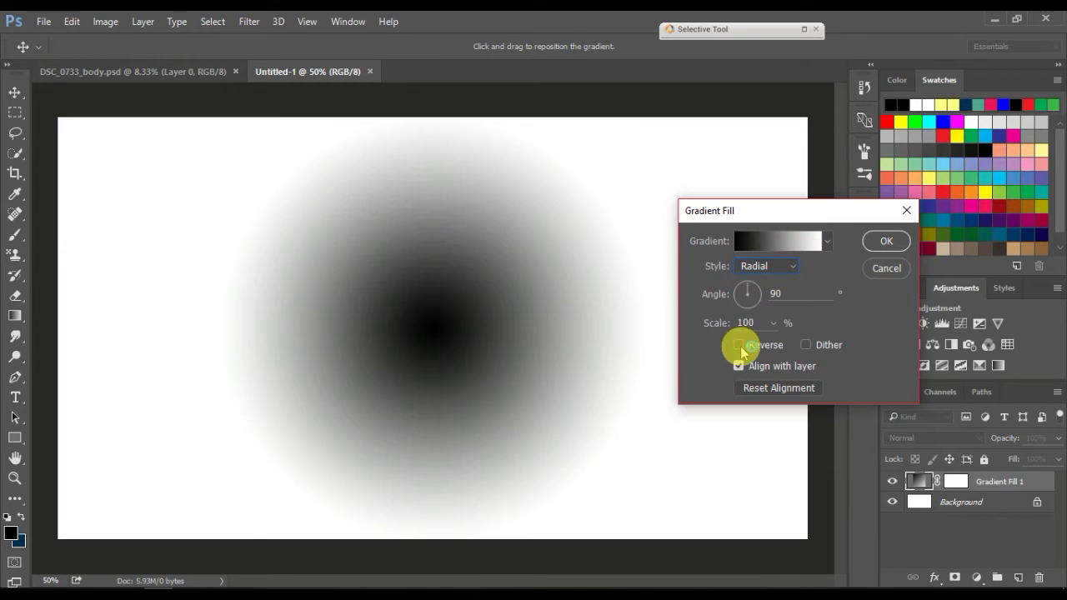
click(738, 345)
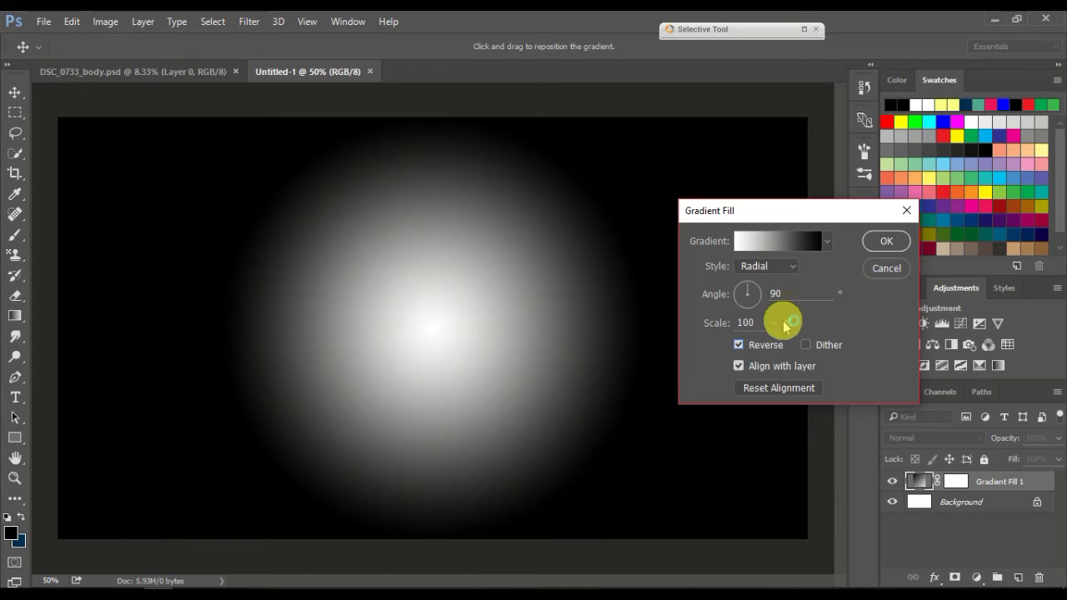
click(777, 325)
drag(789, 345, 804, 349)
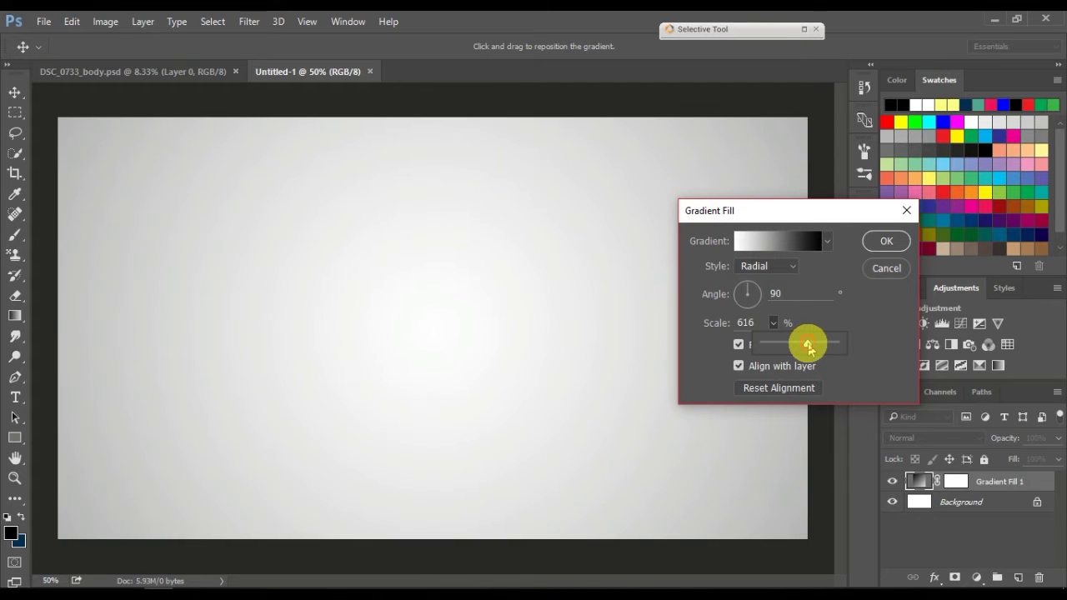
click(855, 348)
click(805, 345)
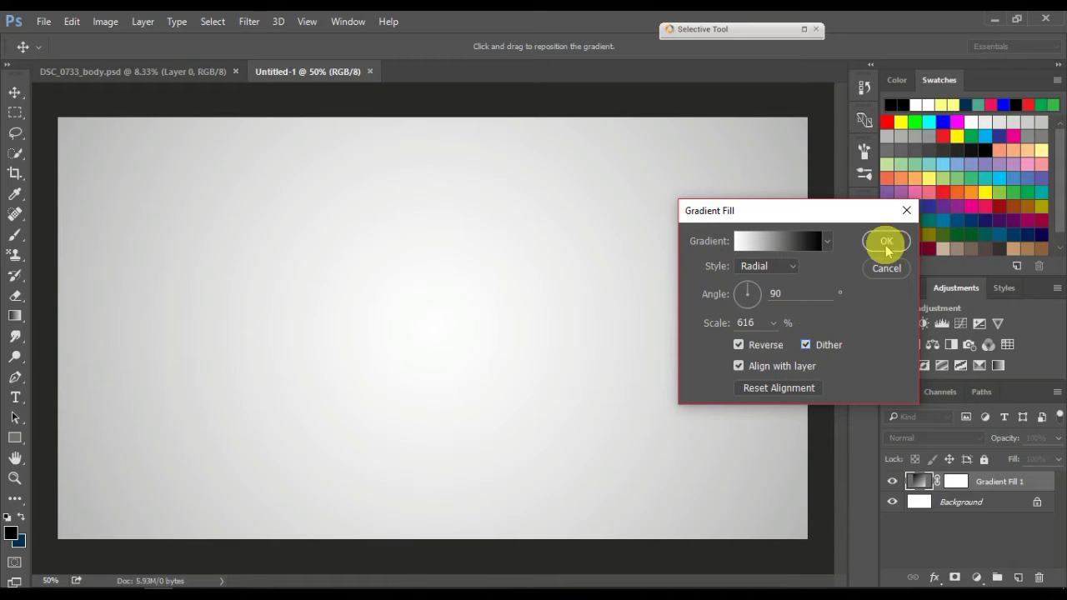
click(889, 247)
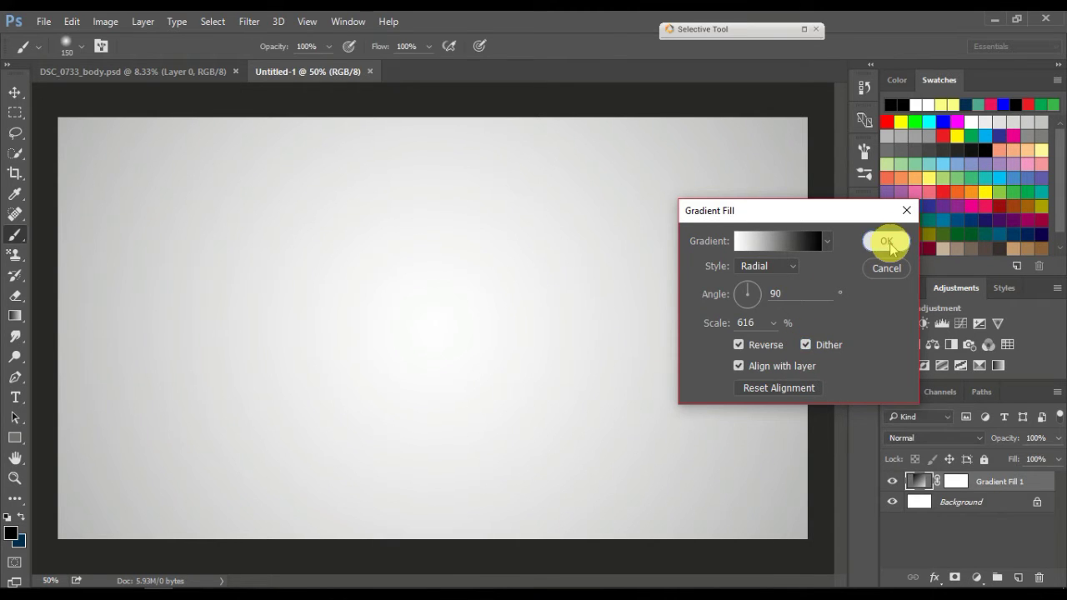
Step: Drag the cut-out man from the body photo into the Untitled-1 gradient document
click(151, 75)
click(15, 92)
drag(453, 233, 375, 72)
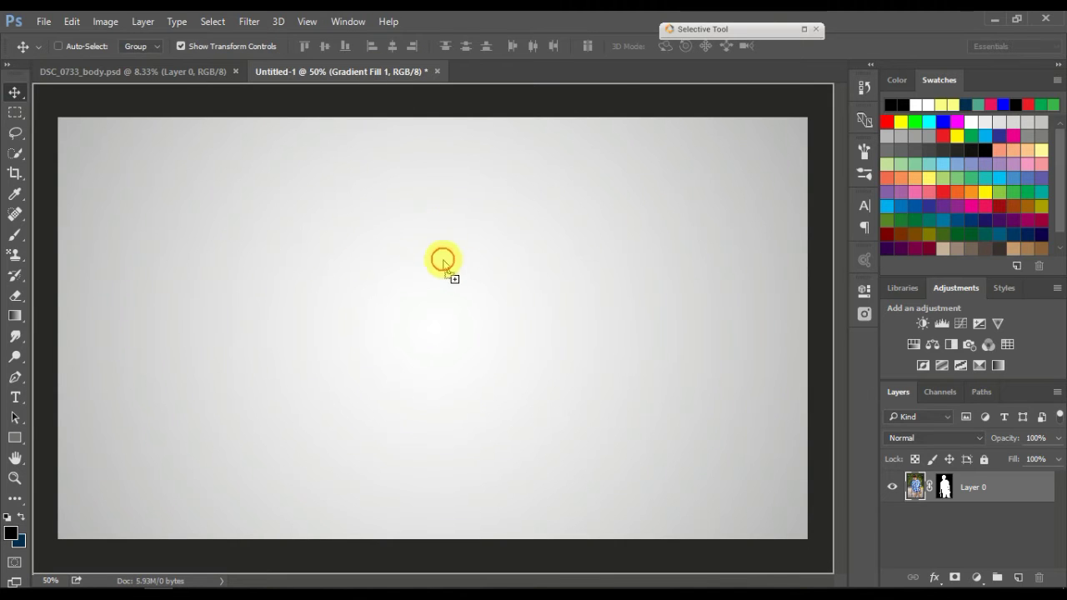
drag(375, 72, 443, 292)
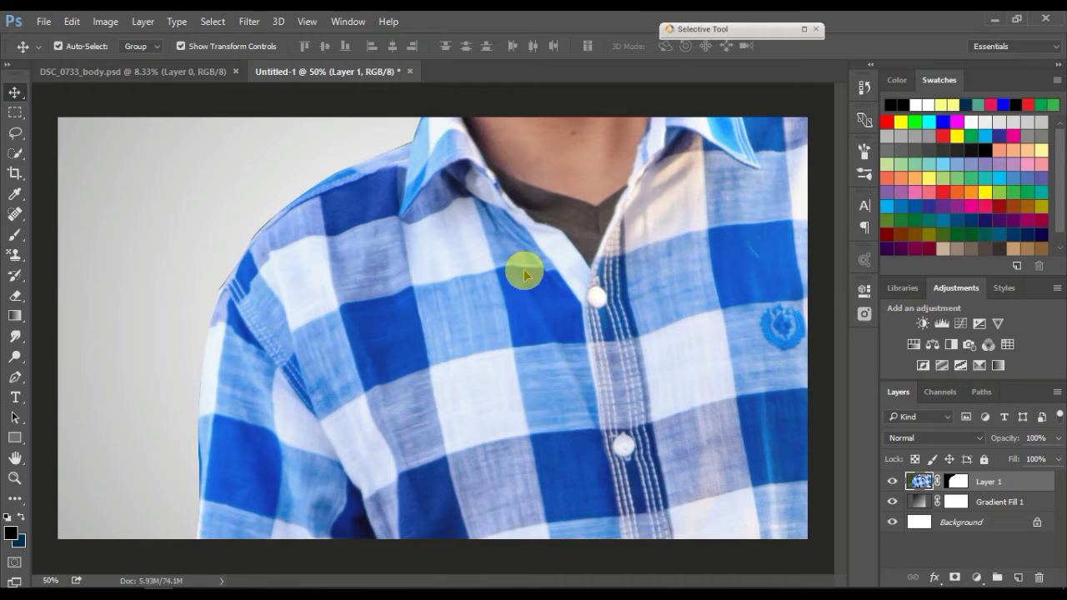
Step: Scale the man proportionally to about 26% and centre him over the gradient
key(ctrl+t)
click(266, 47)
drag(272, 48, 235, 47)
drag(589, 455, 450, 351)
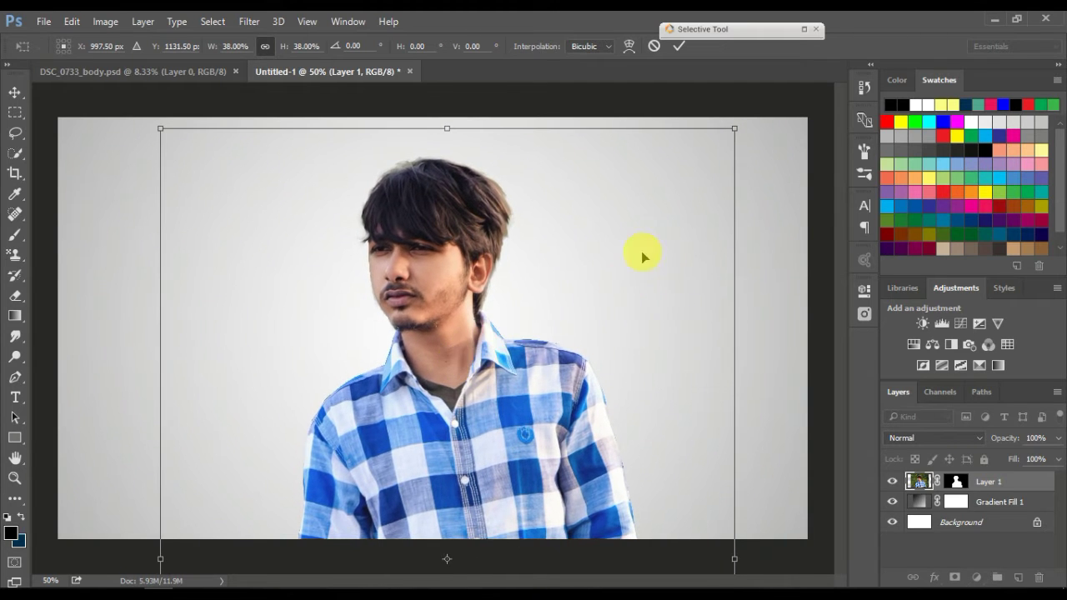
drag(731, 125, 615, 236)
drag(492, 455, 529, 327)
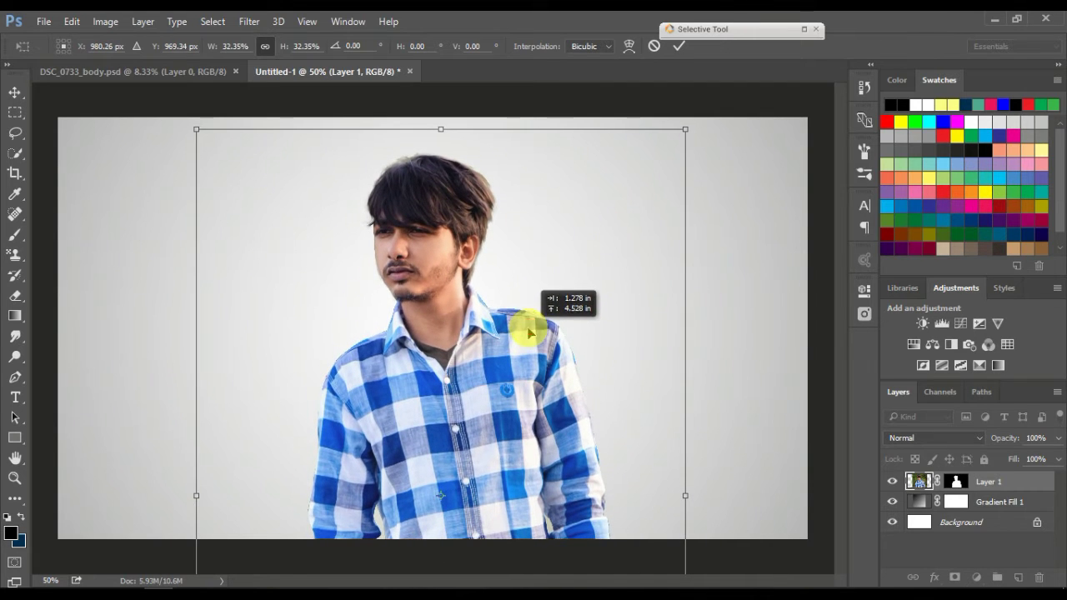
drag(687, 130, 631, 206)
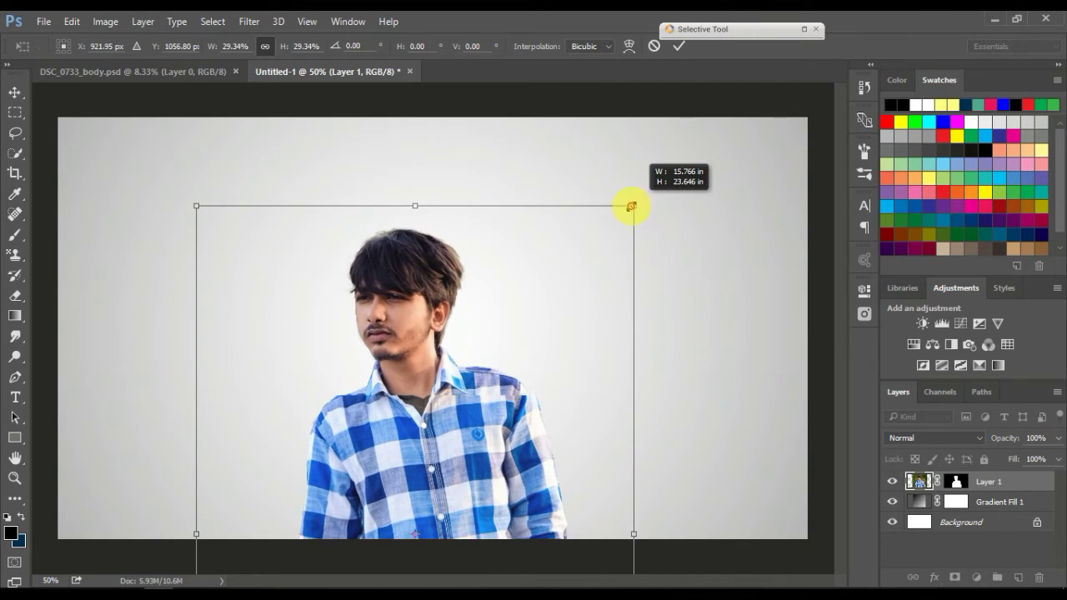
mouse_move(472, 381)
mouse_down()
mouse_move(506, 298)
mouse_move(502, 324)
mouse_up()
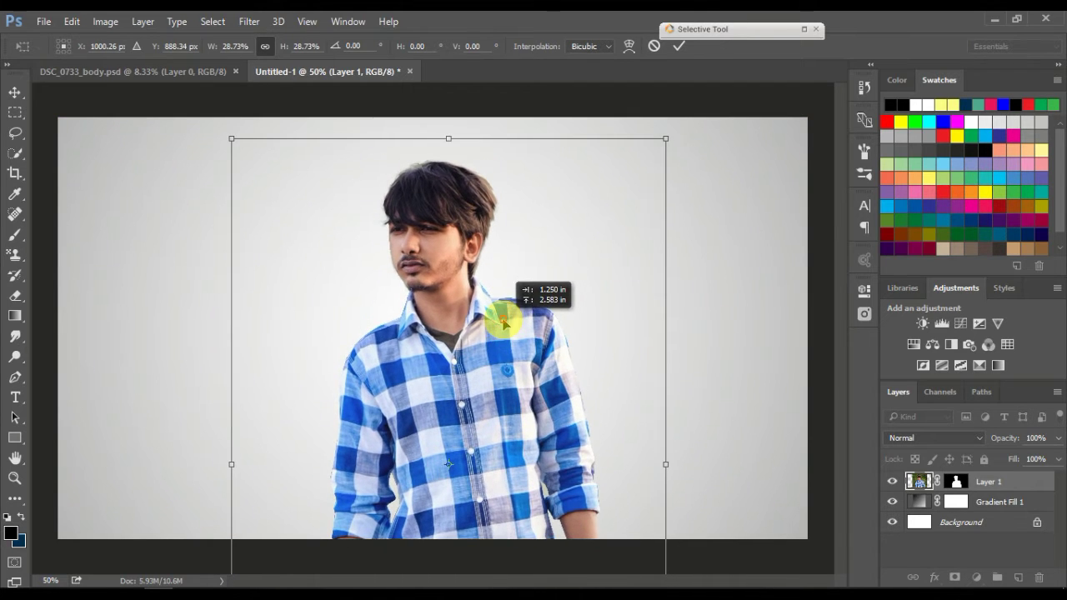
drag(665, 140, 610, 192)
mouse_move(493, 407)
mouse_down()
mouse_move(512, 322)
mouse_move(507, 339)
mouse_up()
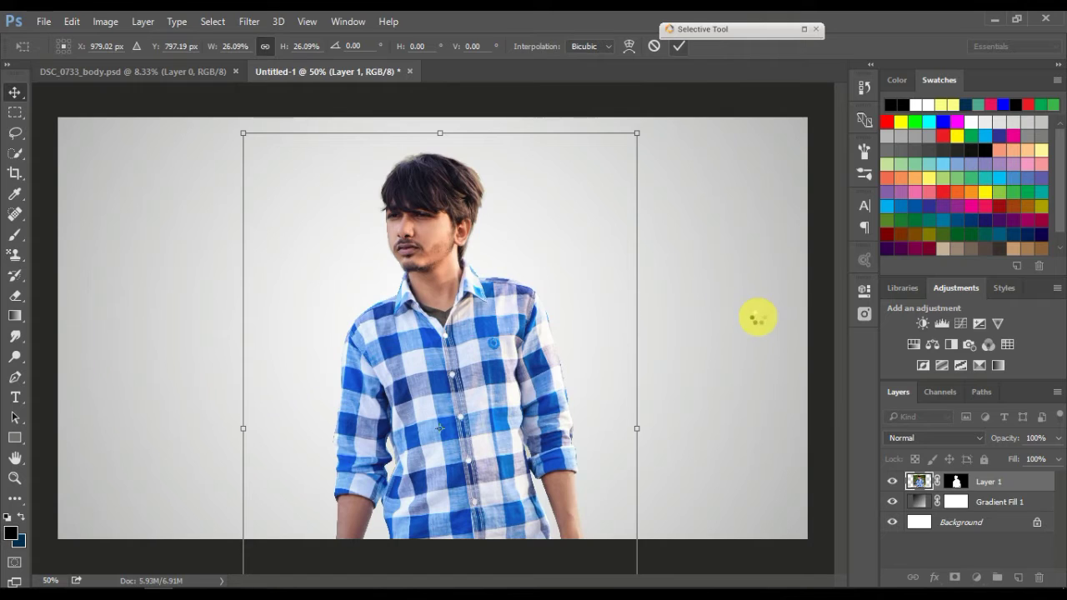
Step: Draw a diagonal Polygonal Lasso selection over the man's lower torso
click(16, 133)
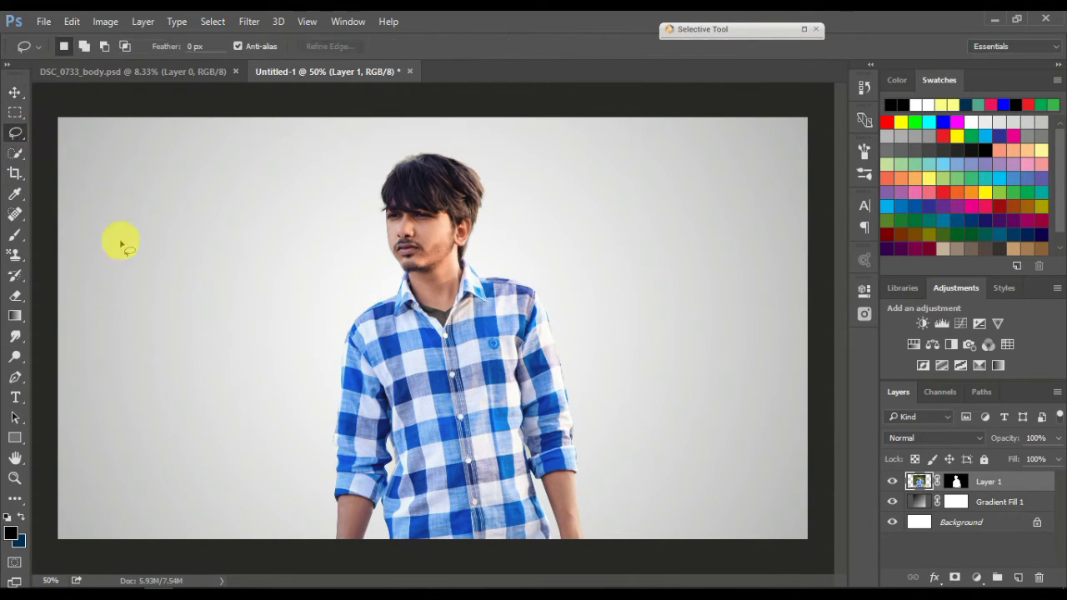
right_click(13, 135)
click(73, 145)
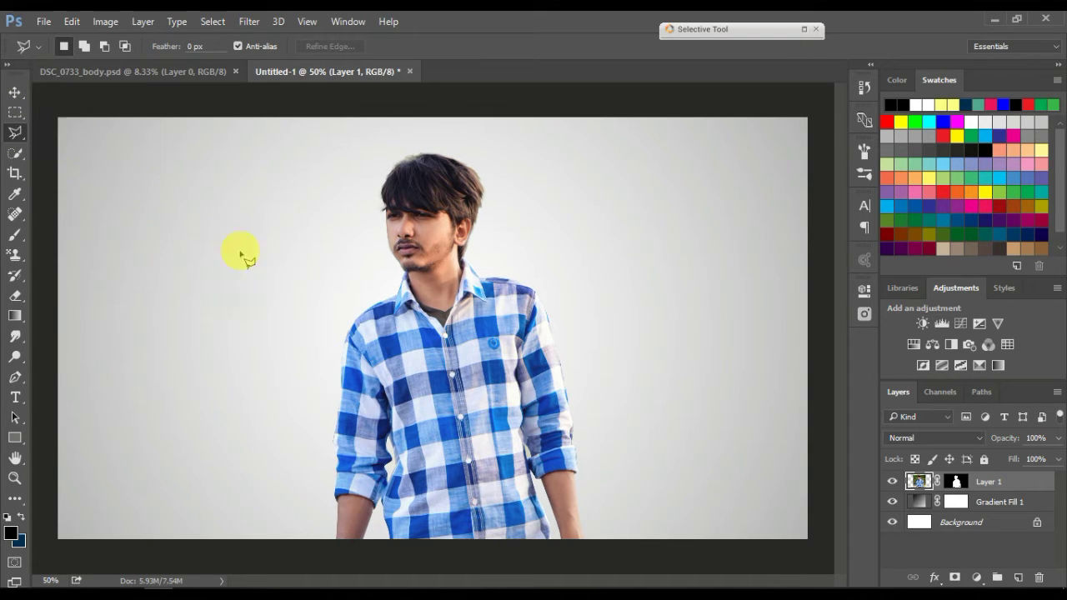
click(321, 474)
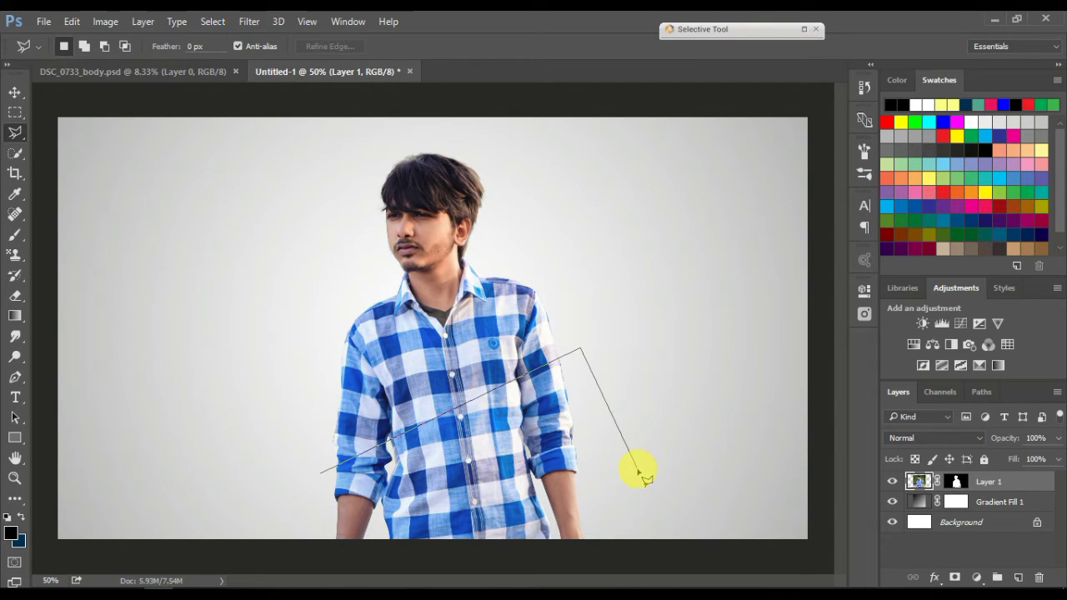
click(689, 424)
click(732, 564)
click(224, 560)
click(322, 475)
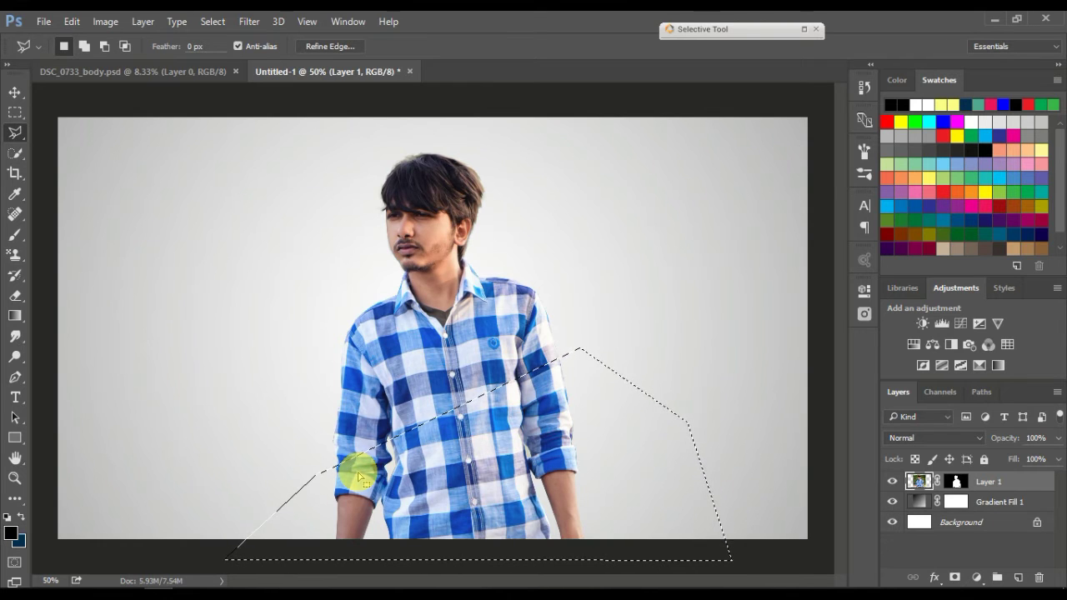
Step: Delete the selected lower body, clear the selection and nudge the layer down slightly
key(Delete)
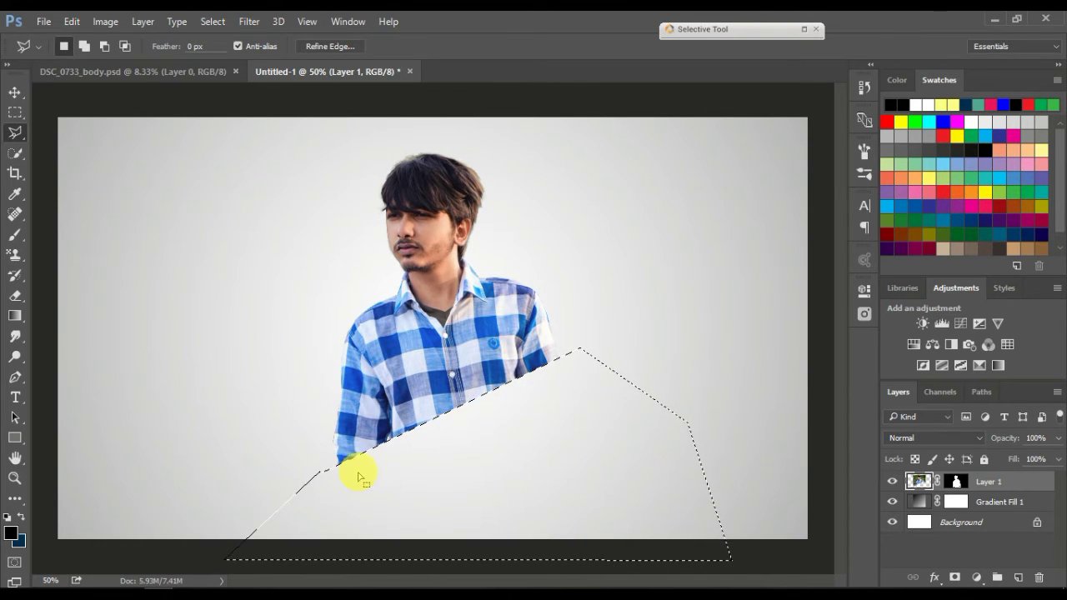
click(15, 112)
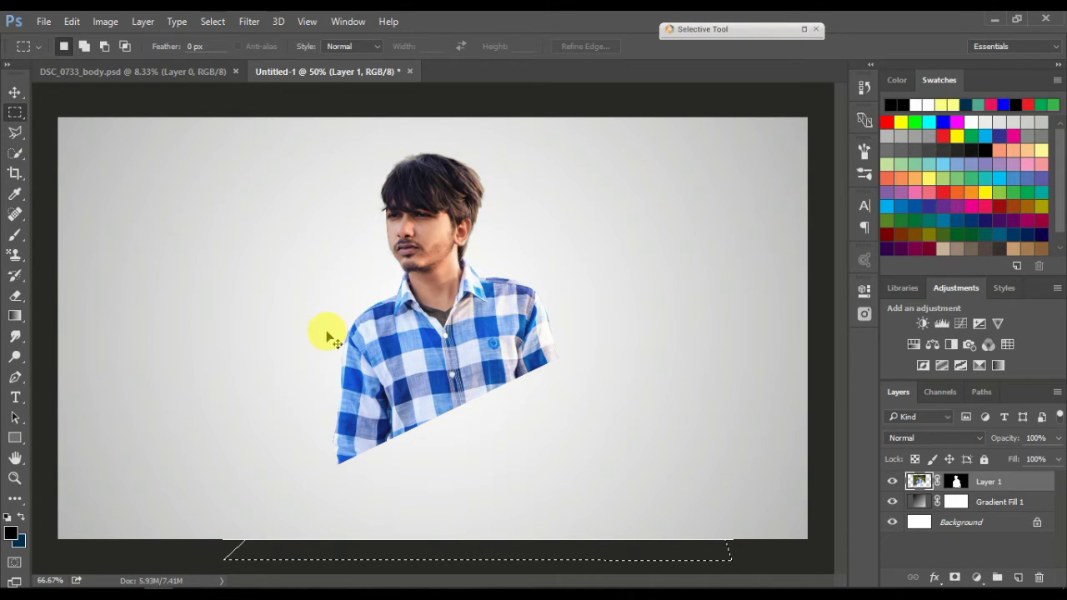
key(ctrl+plus)
key(ctrl+minus)
key(ctrl+d)
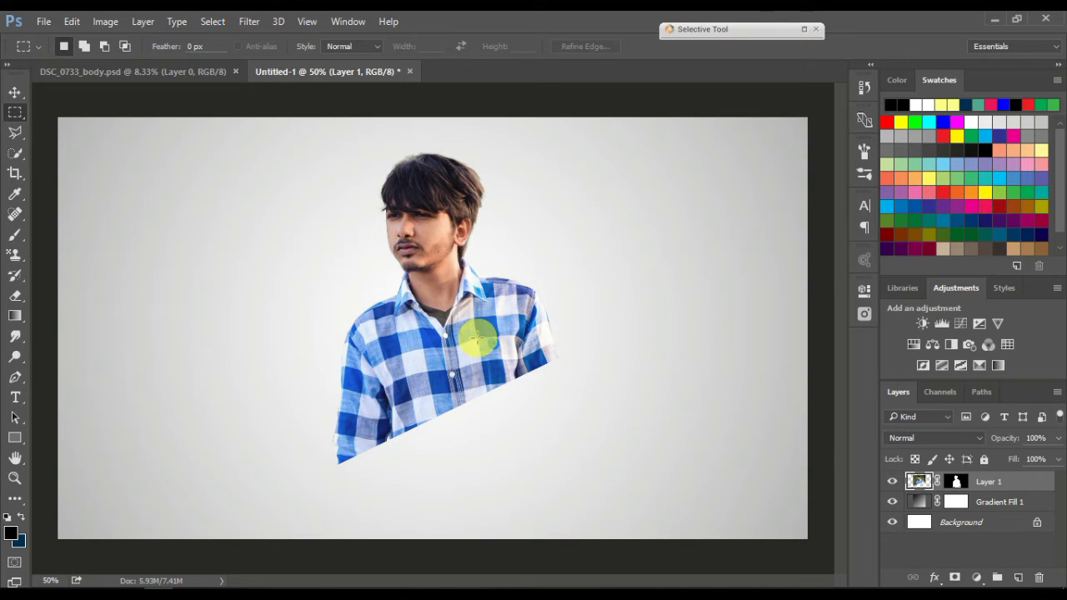
key(shift+ctrl+Down)
key(shift+ctrl+Down)
key(shift+ctrl+Down)
key(shift+ctrl+Down)
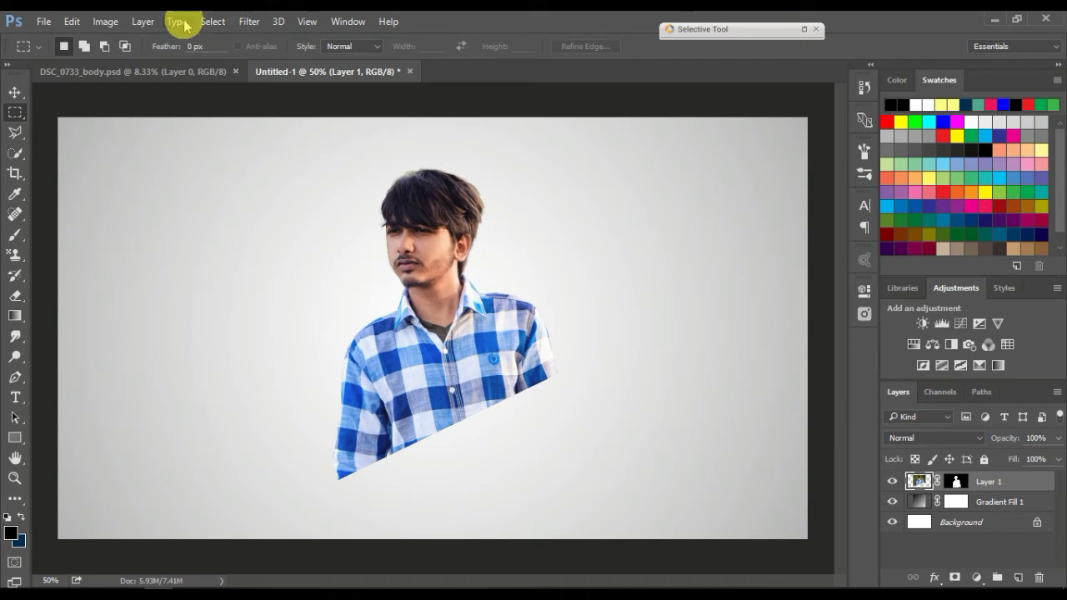
Step: Apply a Black & White adjustment to the person cut-out with Reds set to 77
click(247, 23)
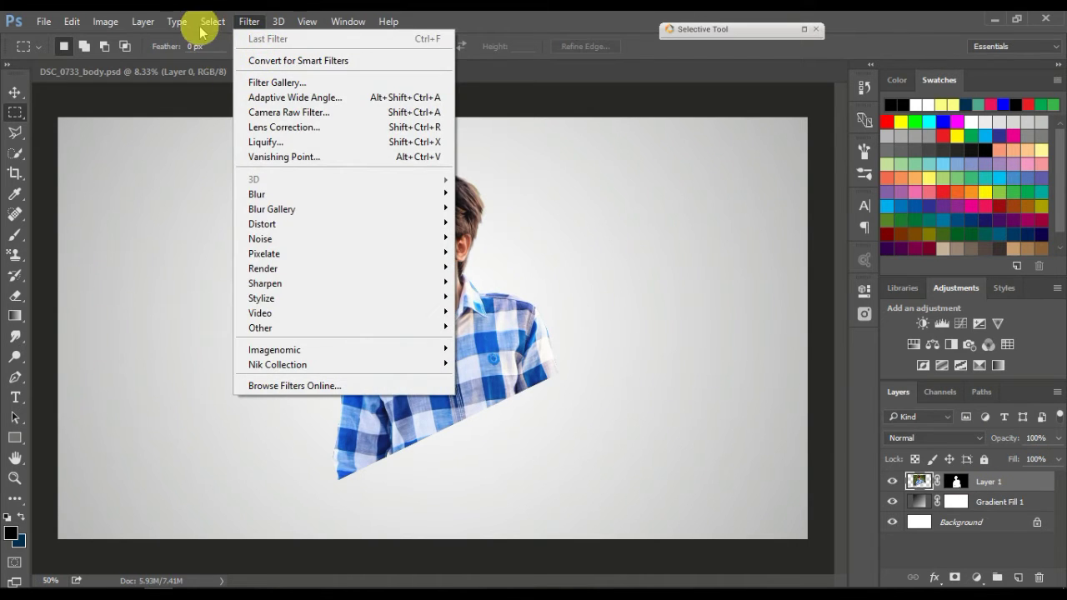
mouse_move(105, 21)
mouse_move(175, 60)
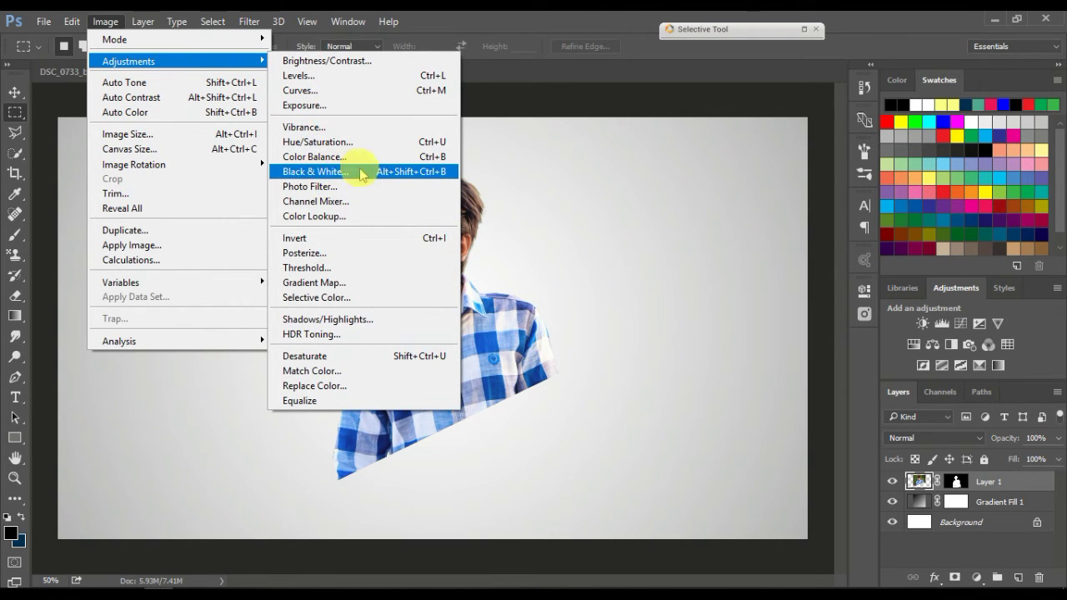
click(332, 173)
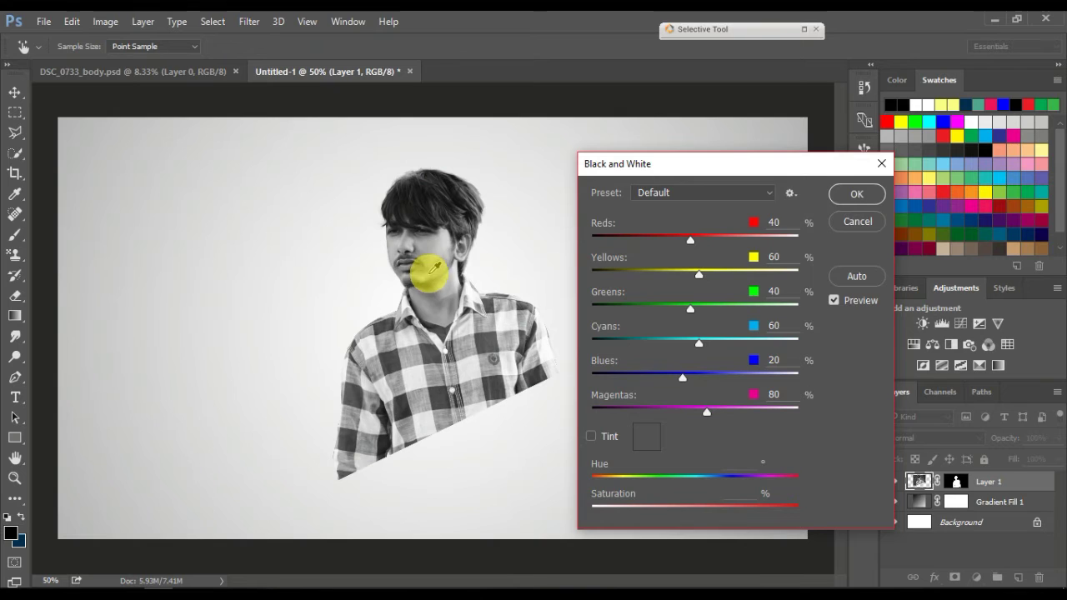
drag(691, 240, 711, 241)
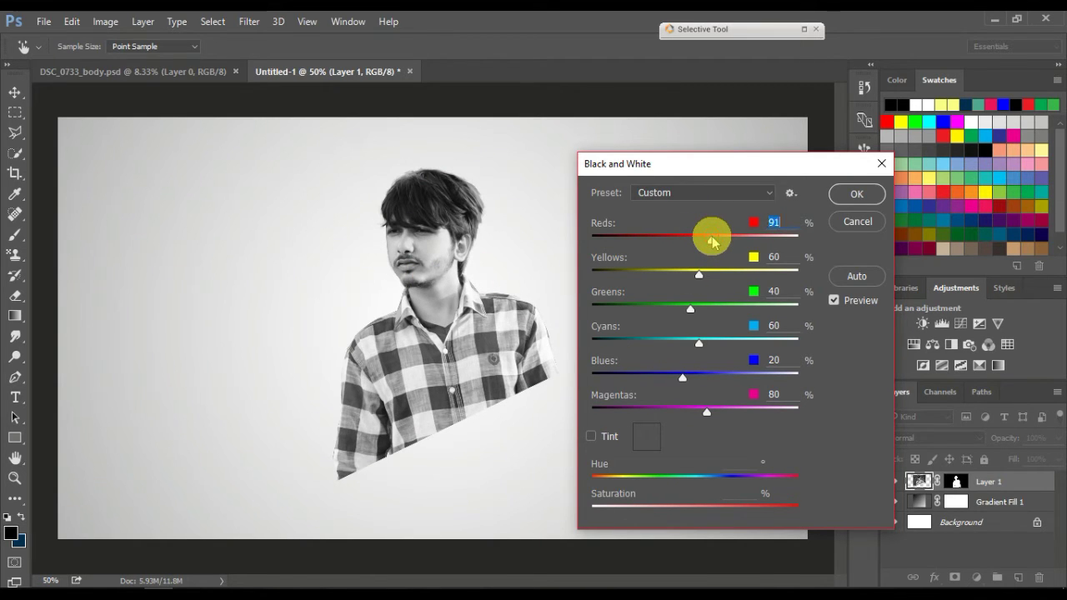
drag(706, 240, 707, 240)
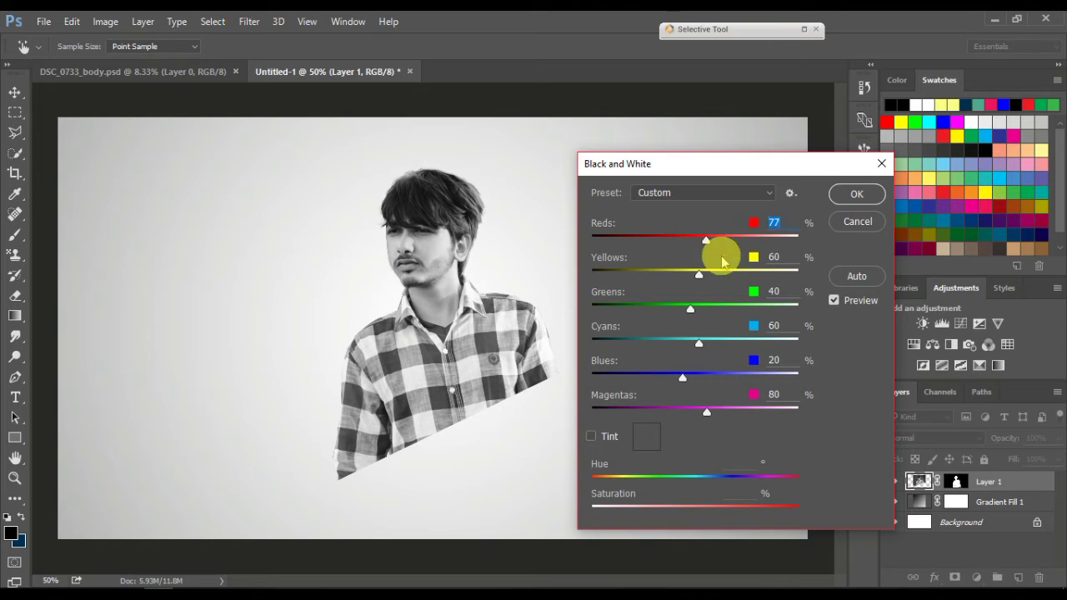
click(849, 197)
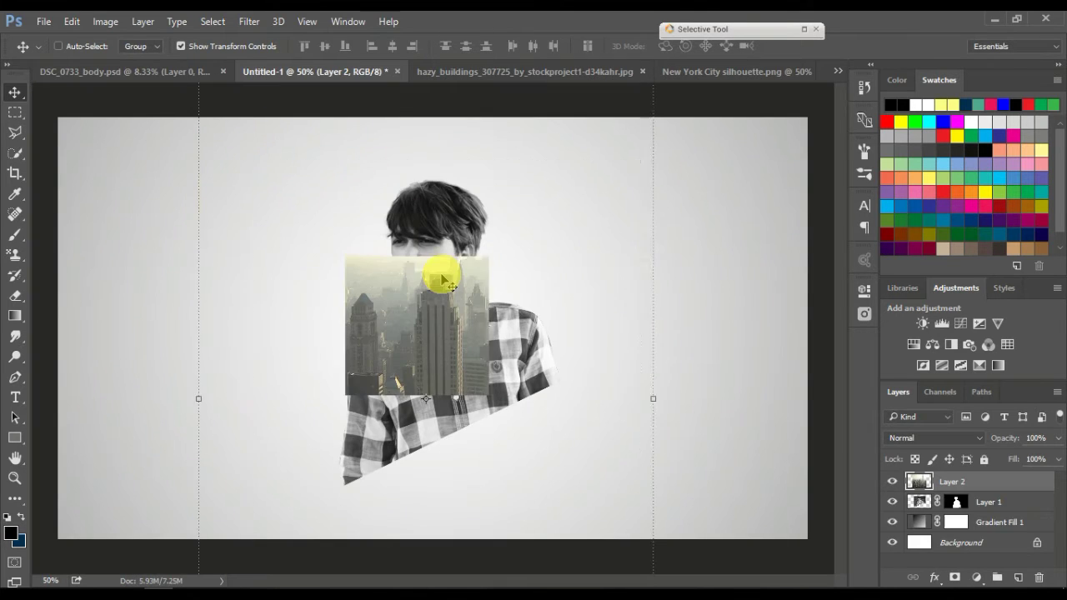
Step: Add the hazy_buildings skyline as Layer 2, scaled to 43.21% over his head and shoulders
drag(260, 75, 440, 274)
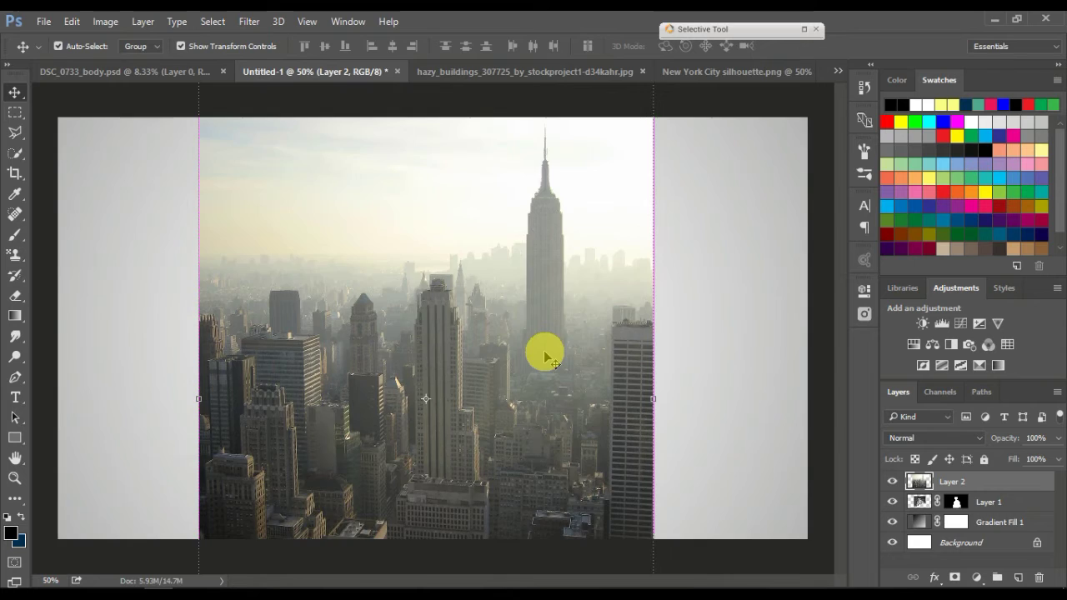
key(ctrl+minus)
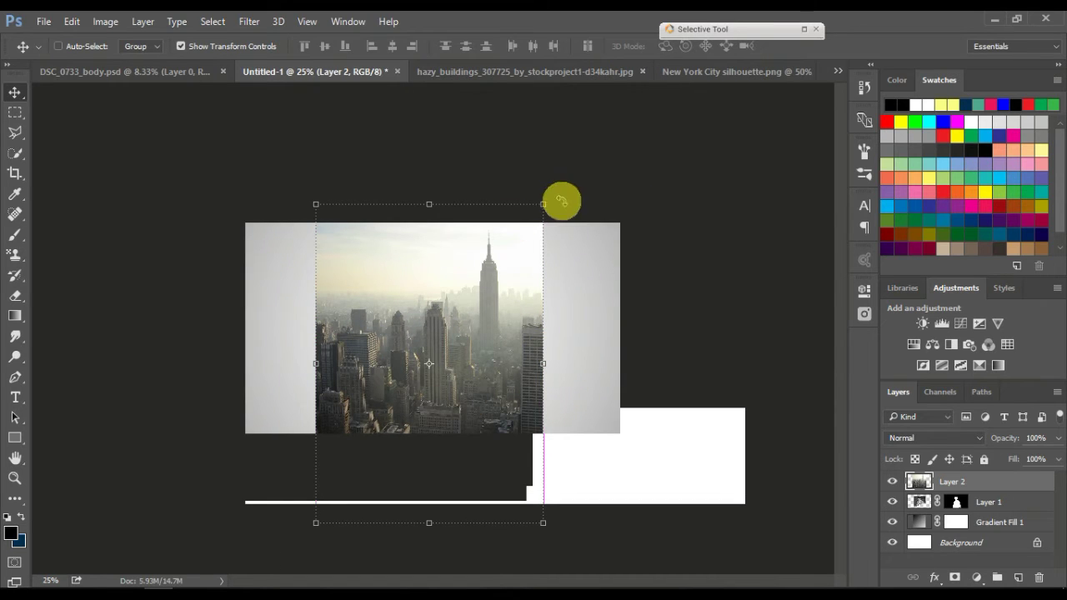
mouse_move(542, 203)
mouse_down()
mouse_move(476, 352)
mouse_move(440, 306)
mouse_move(472, 280)
mouse_move(450, 296)
mouse_up()
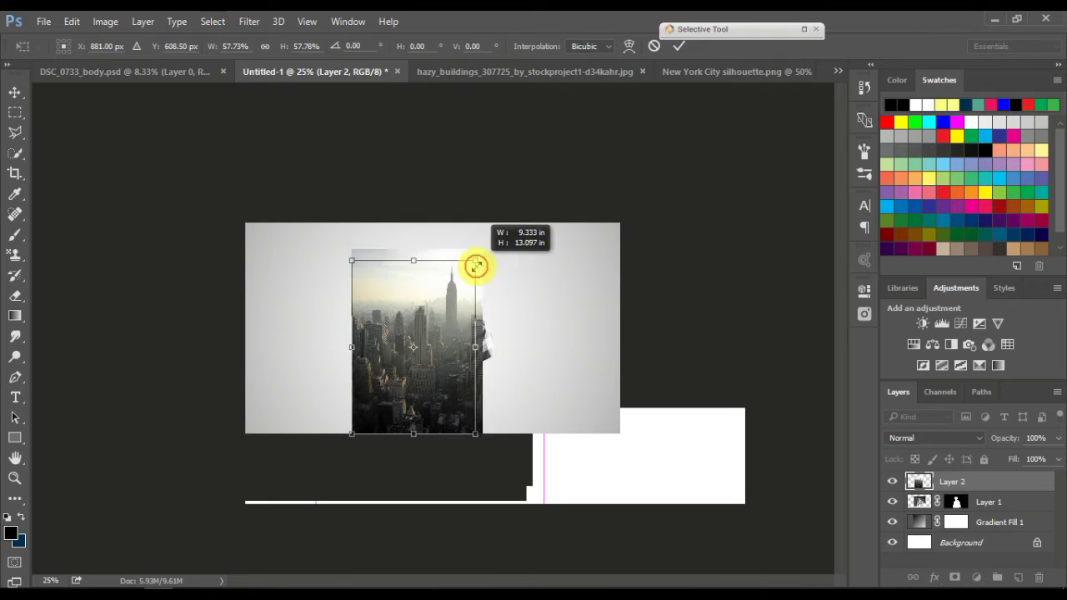
drag(413, 363, 429, 319)
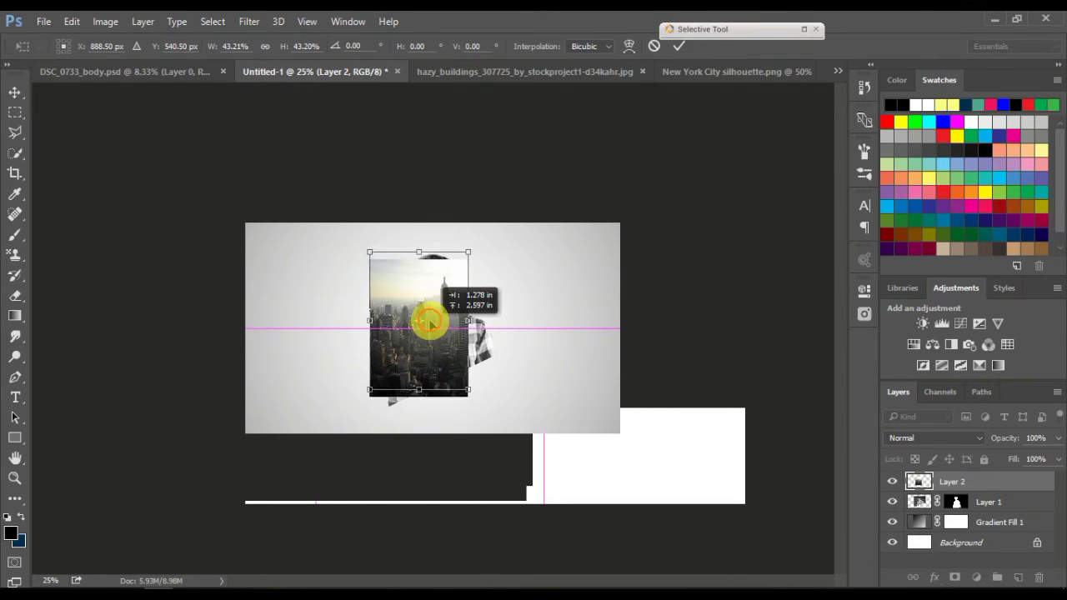
click(679, 46)
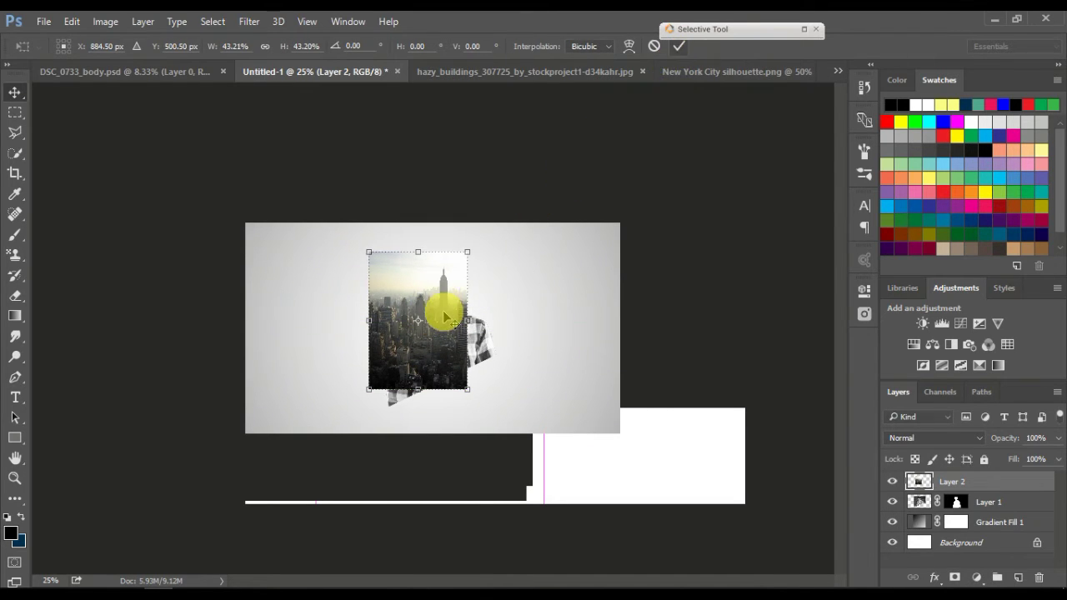
key(ctrl+plus)
key(ctrl+plus)
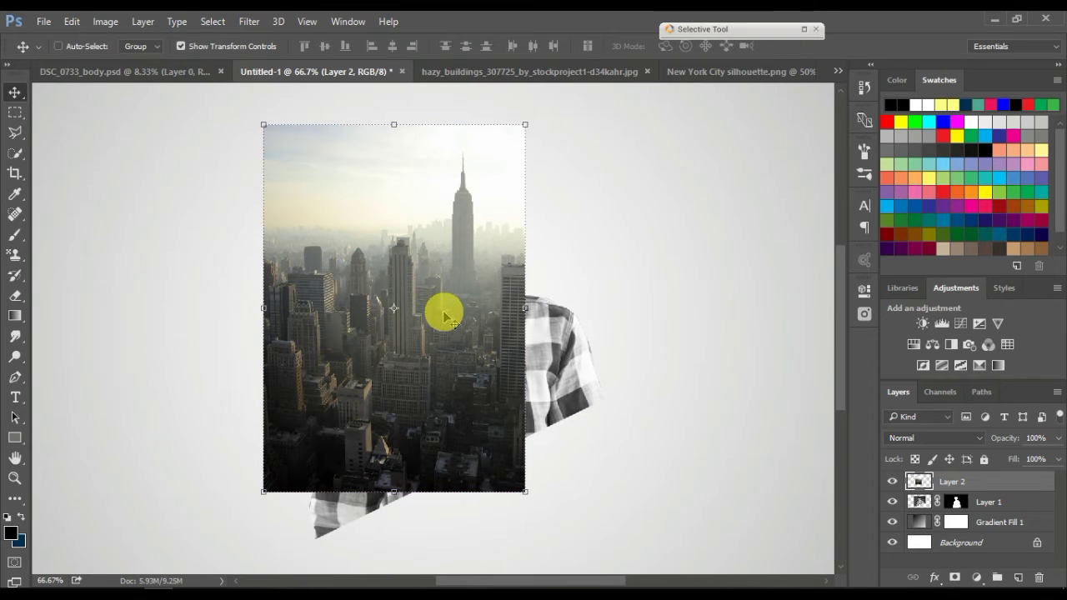
click(105, 21)
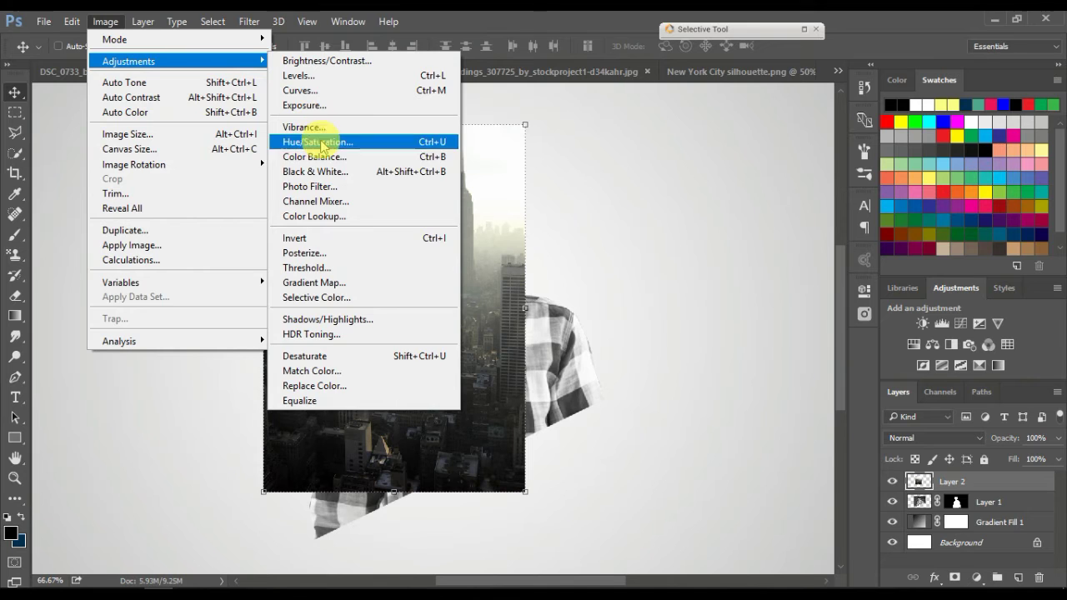
Step: Convert the city layer to black and white and clip it inside the person
click(329, 172)
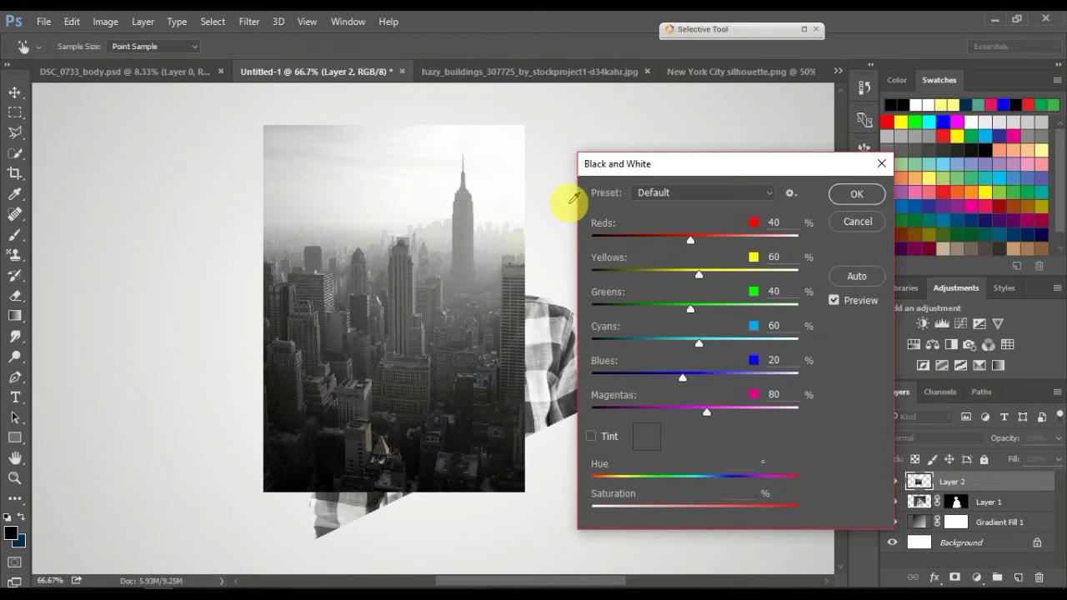
click(882, 200)
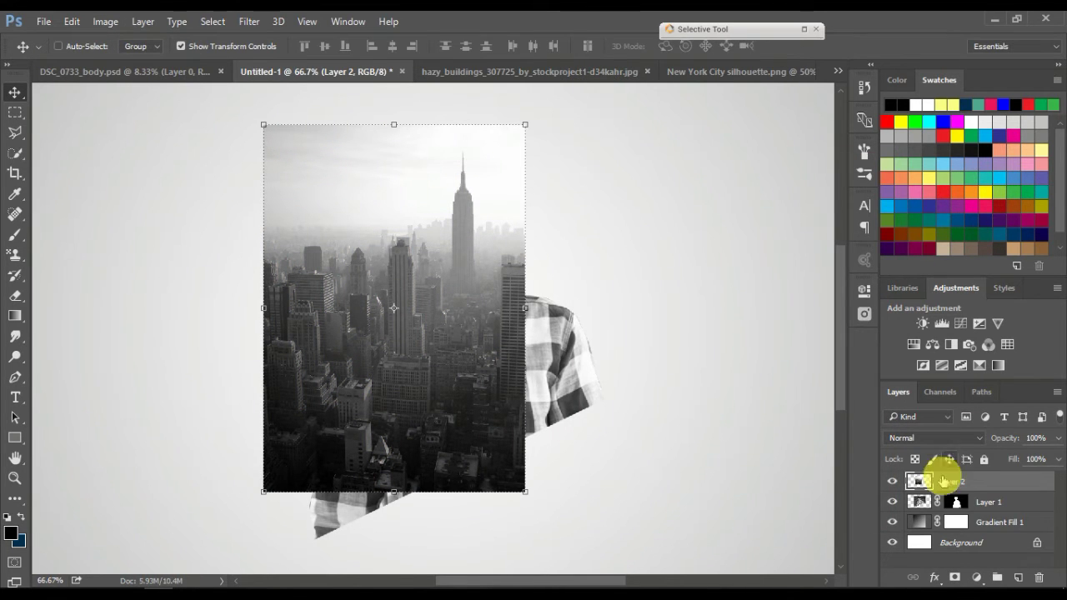
right_click(972, 486)
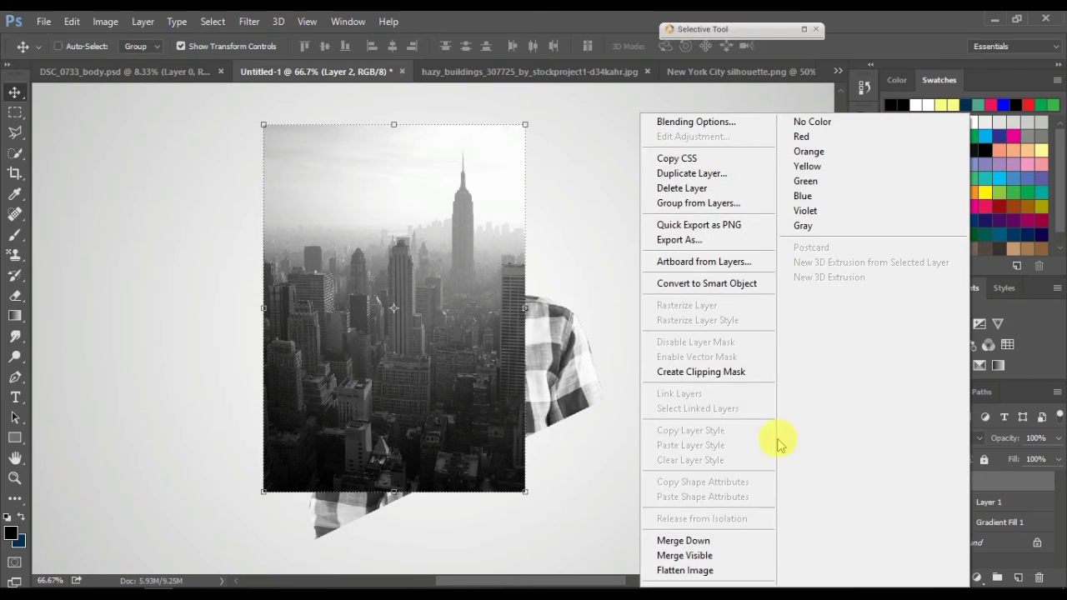
click(739, 372)
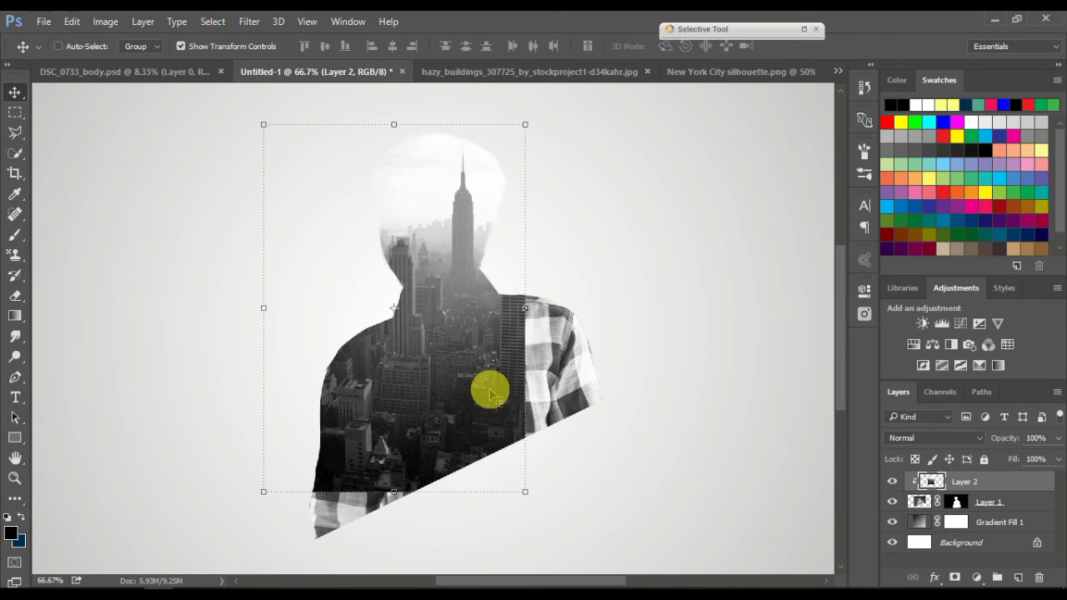
Step: Reposition and slightly shrink the clipped city image so it sits over his head
mouse_move(472, 327)
mouse_down()
mouse_move(491, 331)
mouse_move(479, 324)
mouse_up()
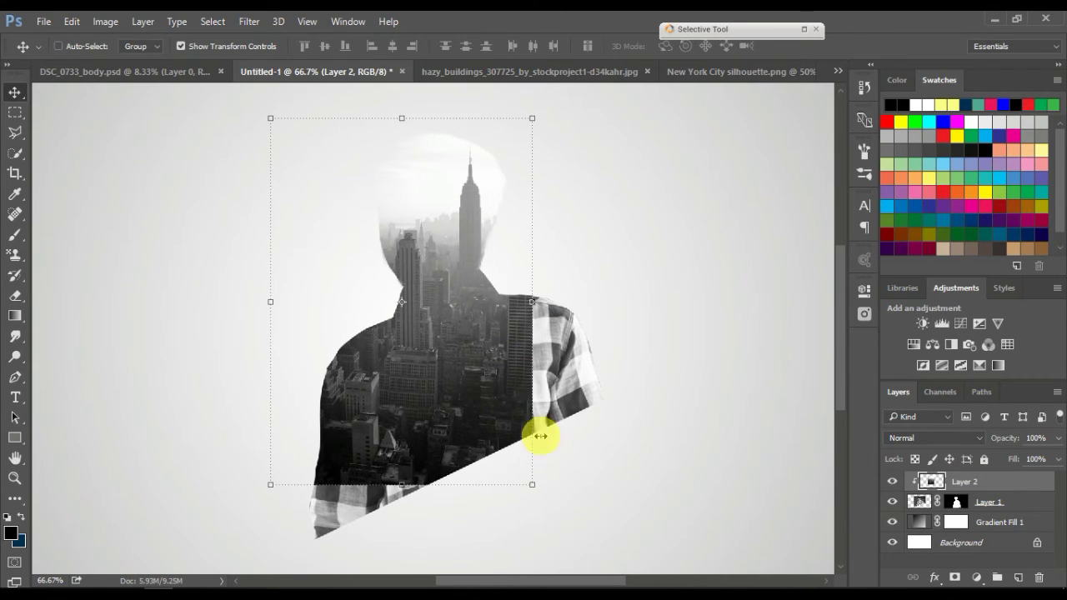
drag(532, 484, 459, 378)
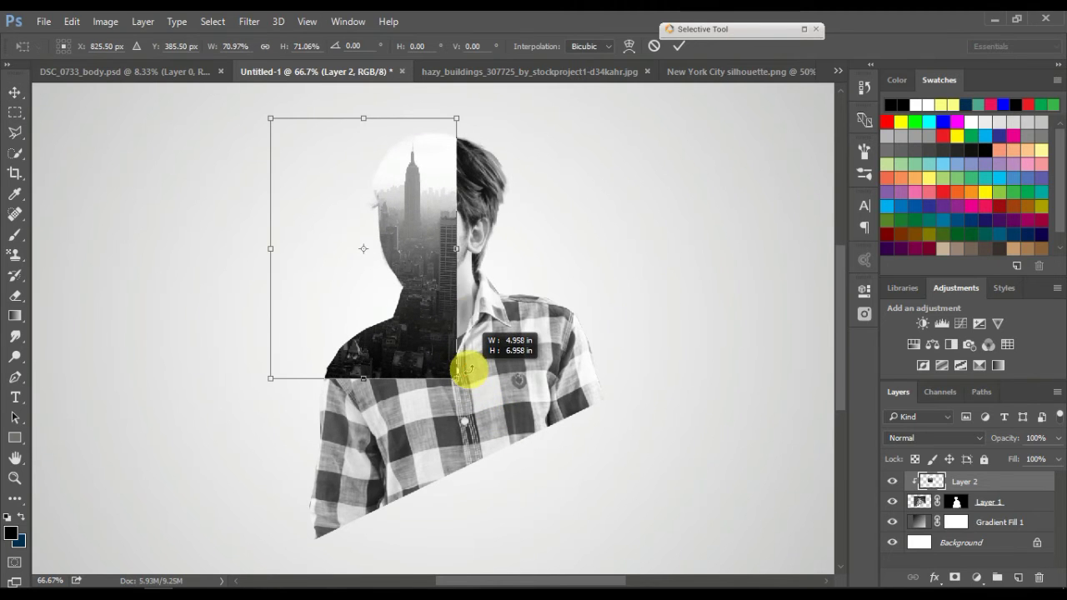
drag(455, 280, 493, 281)
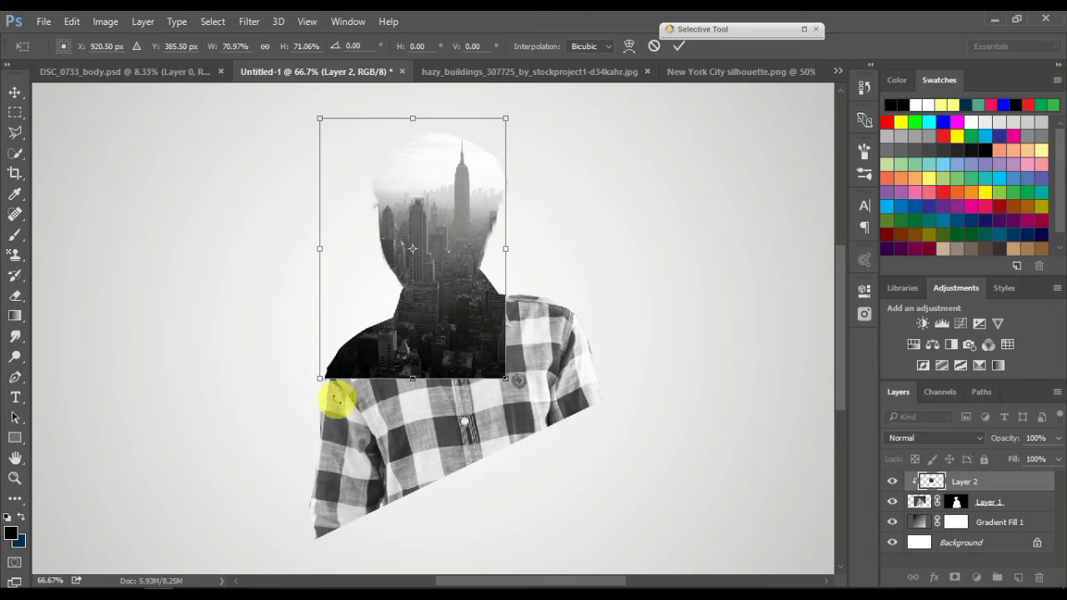
drag(319, 377, 345, 337)
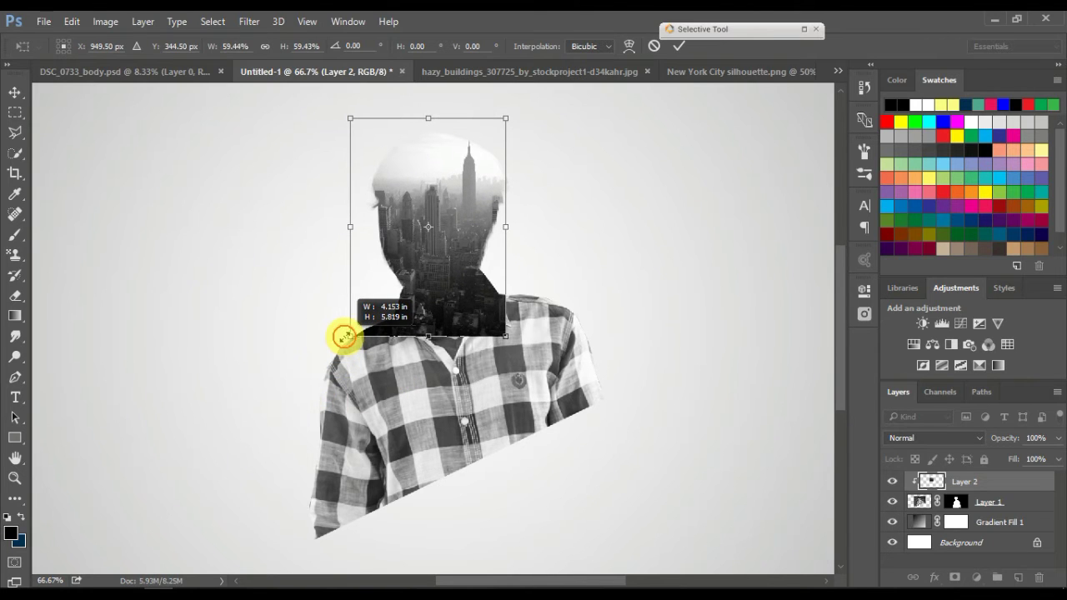
click(678, 46)
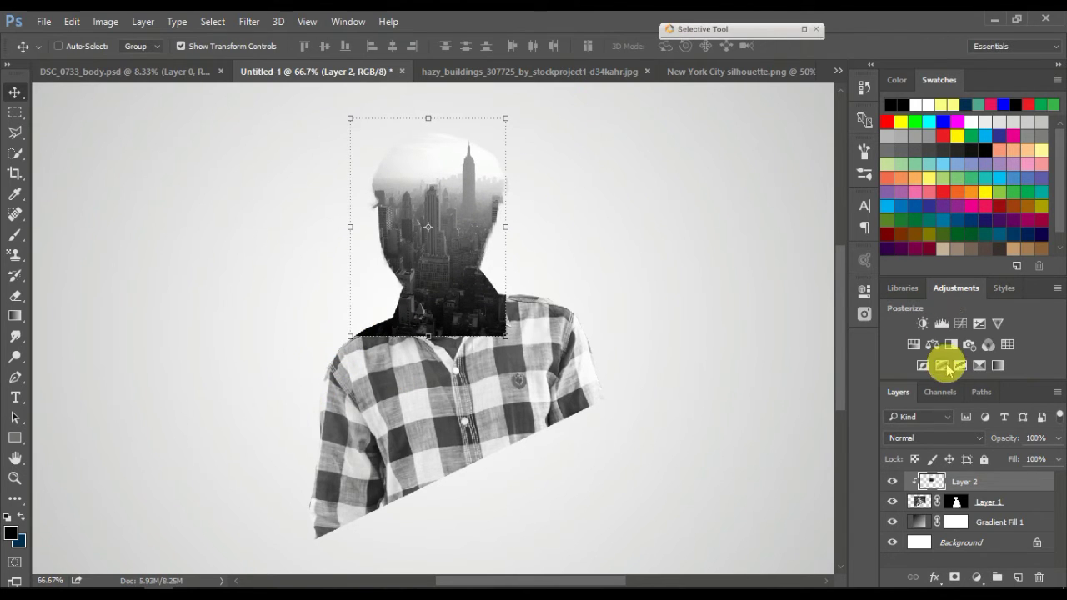
Step: Blend the city layer with Lighter Color at 95% opacity, then show the New York City silhouette file
click(952, 439)
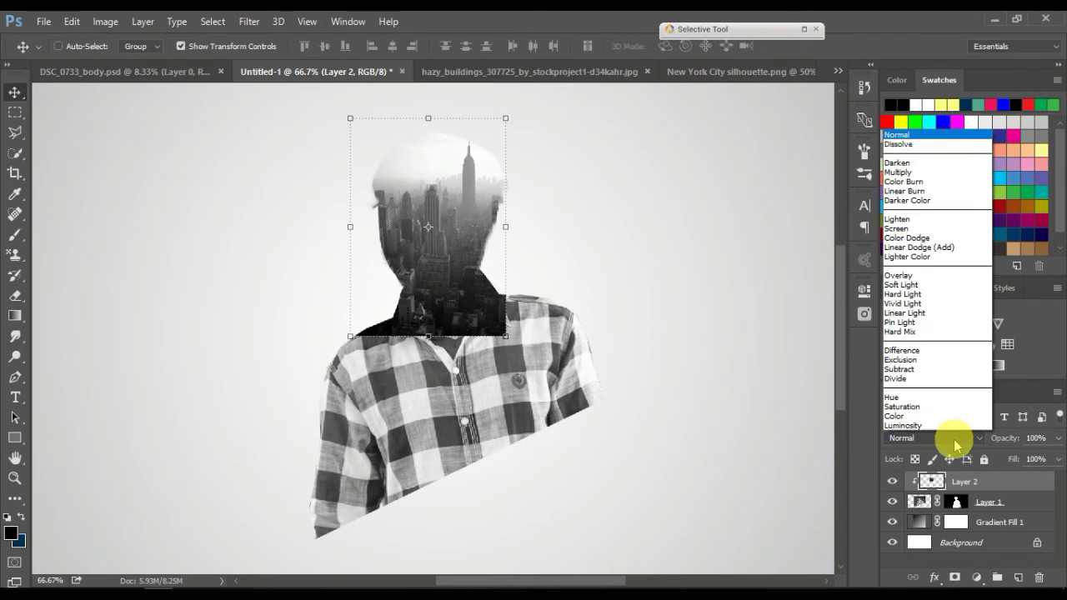
click(937, 257)
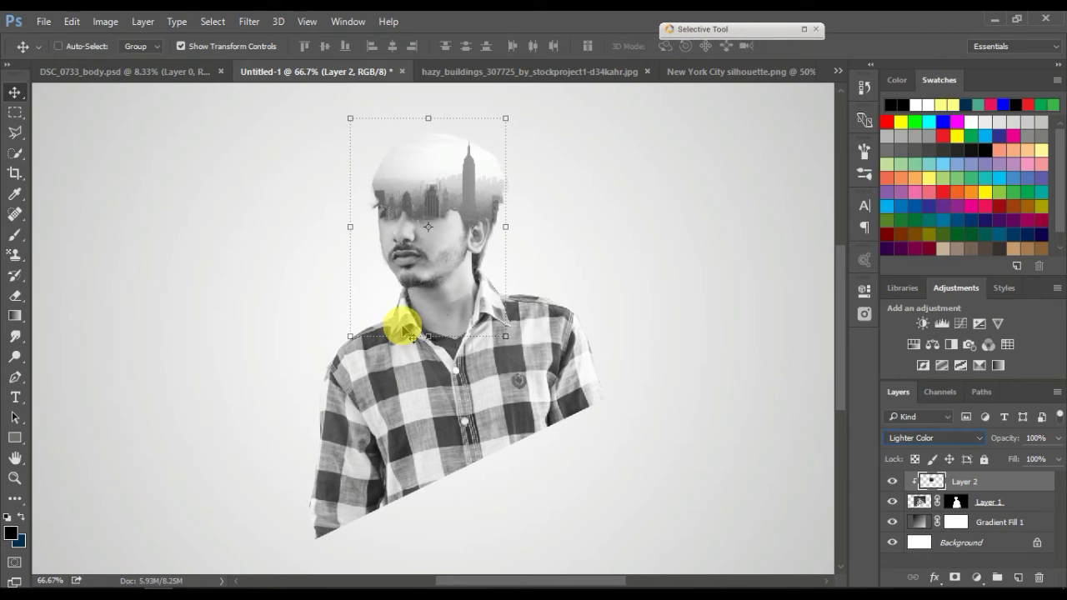
key(9)
key(5)
key(ctrl+minus)
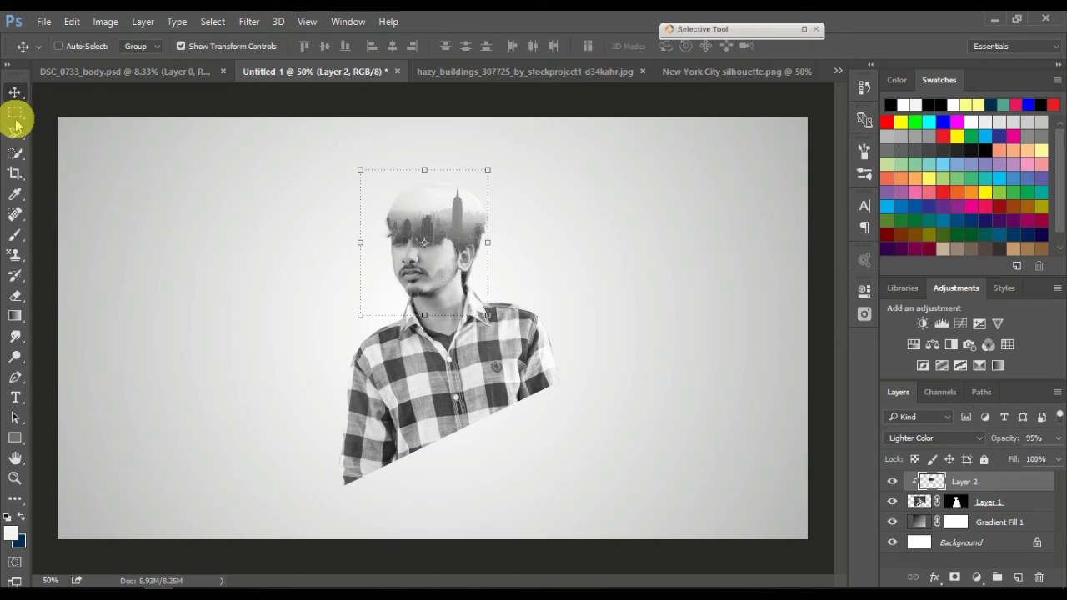
click(713, 72)
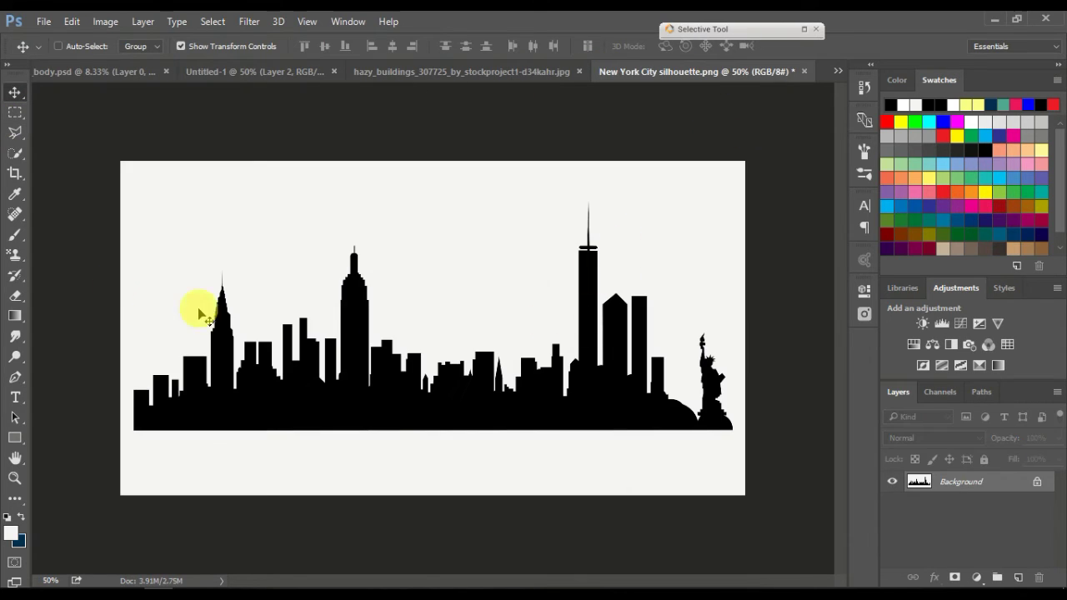
Step: Drop the New York City silhouette in as Layer 3, rotated 152.46° and scaled to 42.9% across his chest
drag(451, 315, 278, 155)
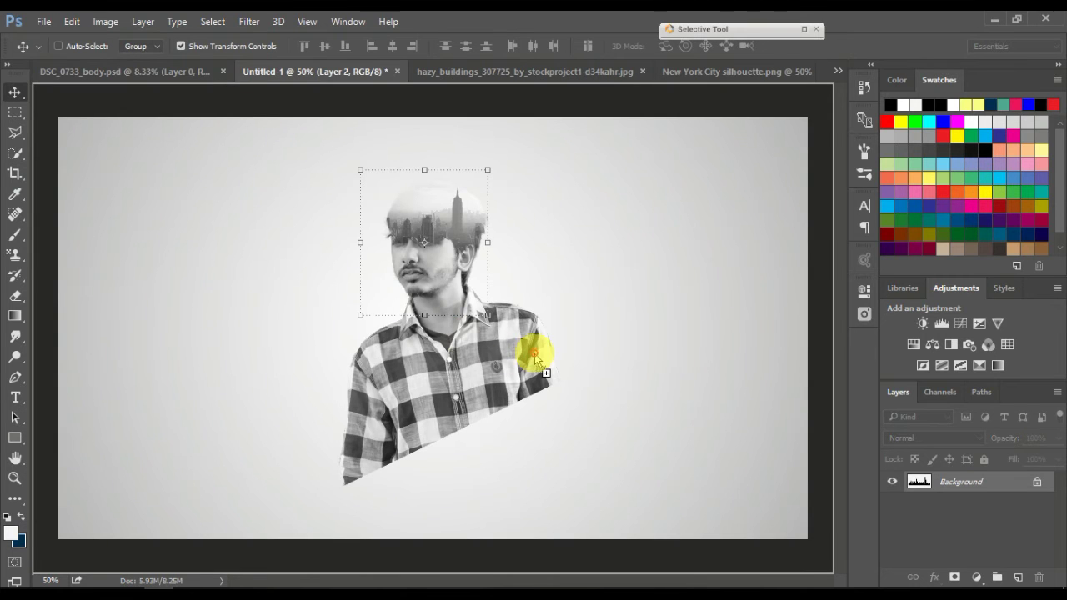
mouse_move(279, 156)
mouse_down()
mouse_move(534, 353)
mouse_move(428, 305)
mouse_up()
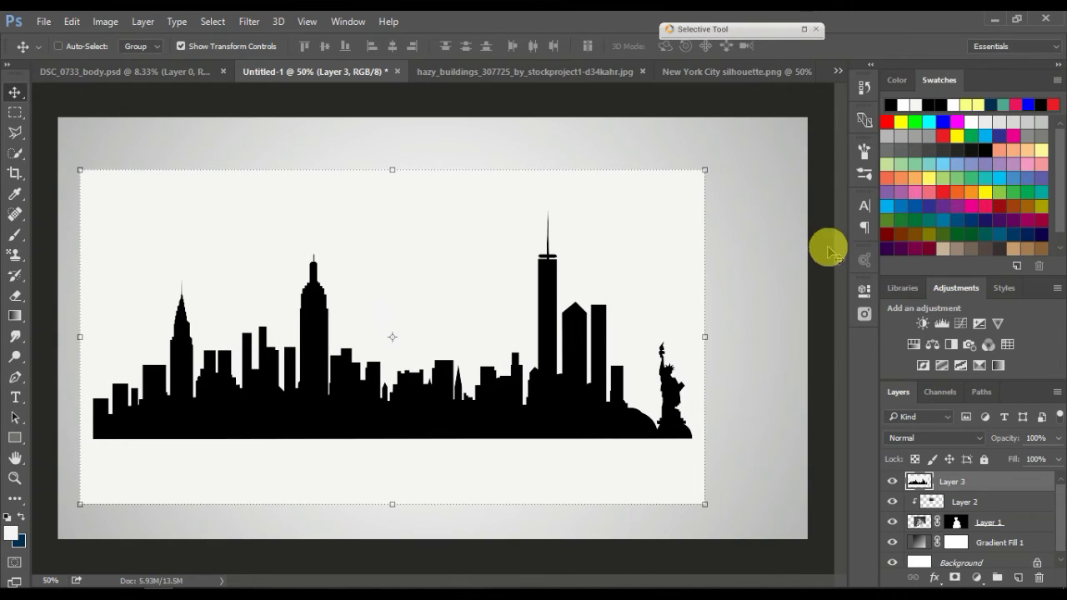
mouse_move(707, 173)
mouse_down()
mouse_move(469, 362)
mouse_move(574, 380)
mouse_move(606, 368)
mouse_up()
drag(645, 296, 384, 484)
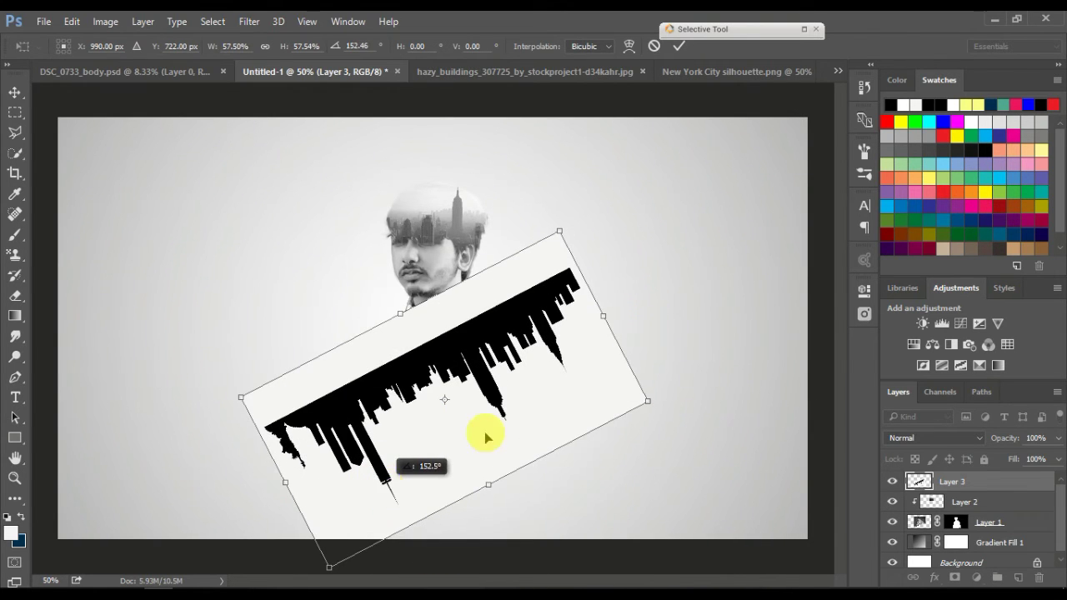
mouse_move(549, 338)
mouse_down()
mouse_move(591, 395)
mouse_move(590, 383)
mouse_up()
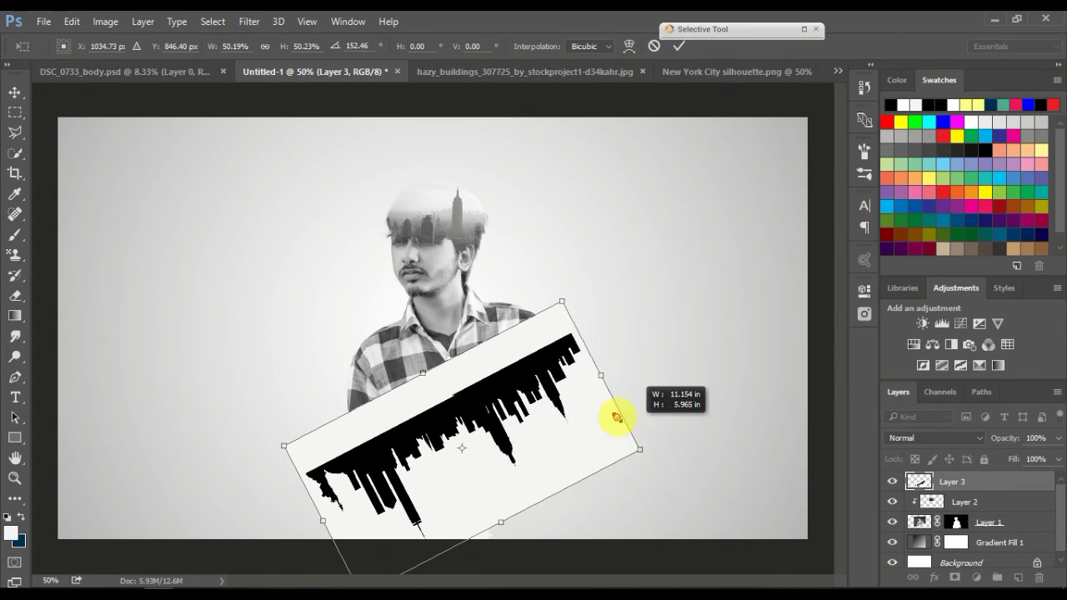
mouse_move(691, 450)
mouse_down()
mouse_move(589, 406)
mouse_move(550, 406)
mouse_move(564, 399)
mouse_up()
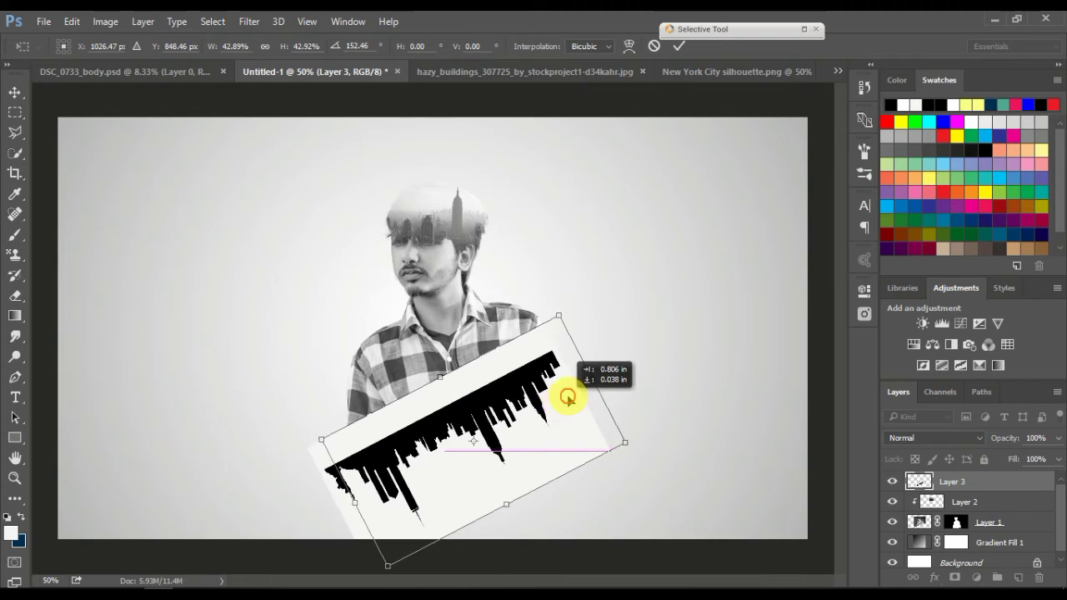
click(679, 45)
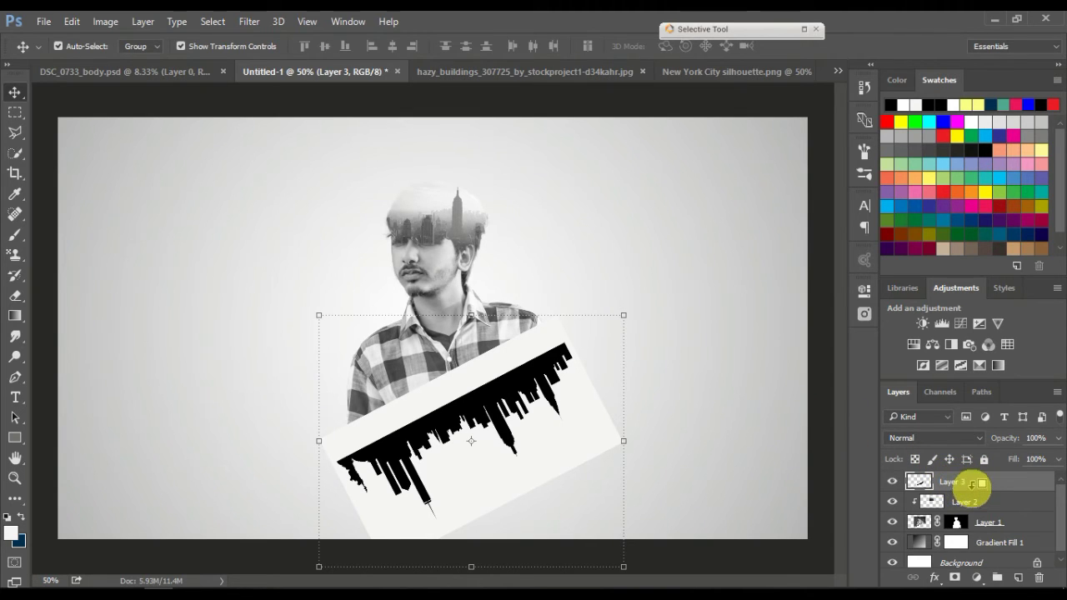
Step: Clip Layer 3 to the layer below and set its blend mode to Lighter Color
key(ctrl+alt+g)
click(975, 434)
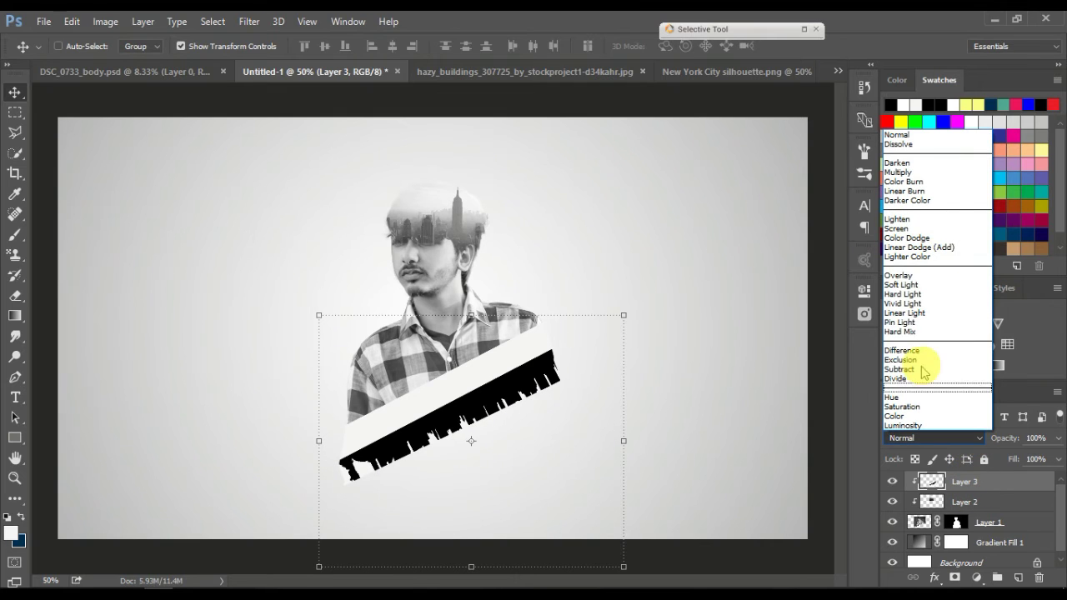
click(927, 266)
Step: Rescale the skyline to 90.37%, placed diagonally across his chest
drag(505, 375, 497, 330)
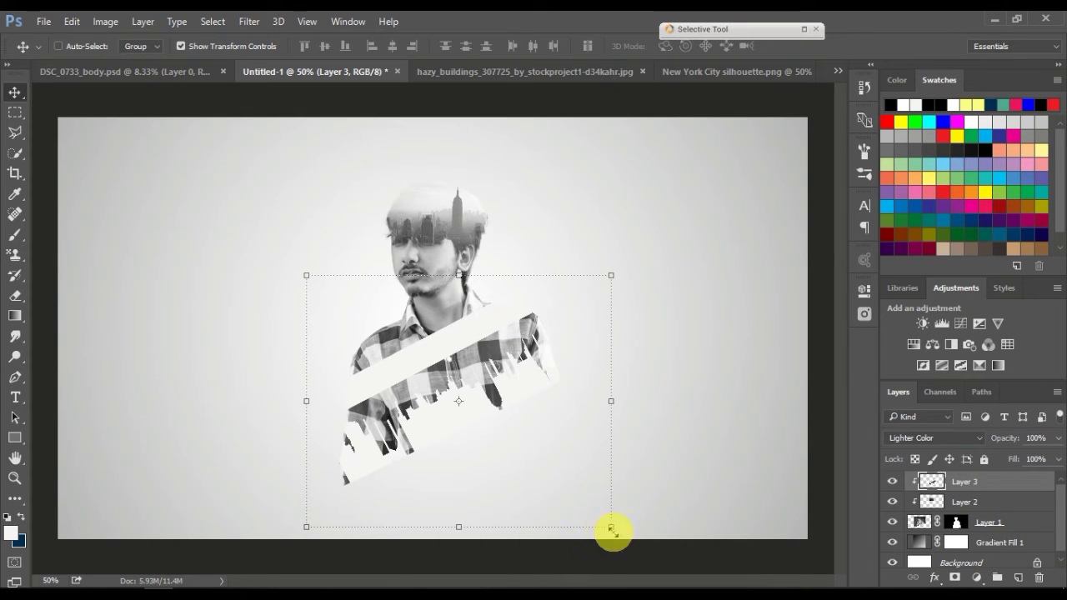
drag(611, 528, 562, 469)
drag(512, 369, 519, 400)
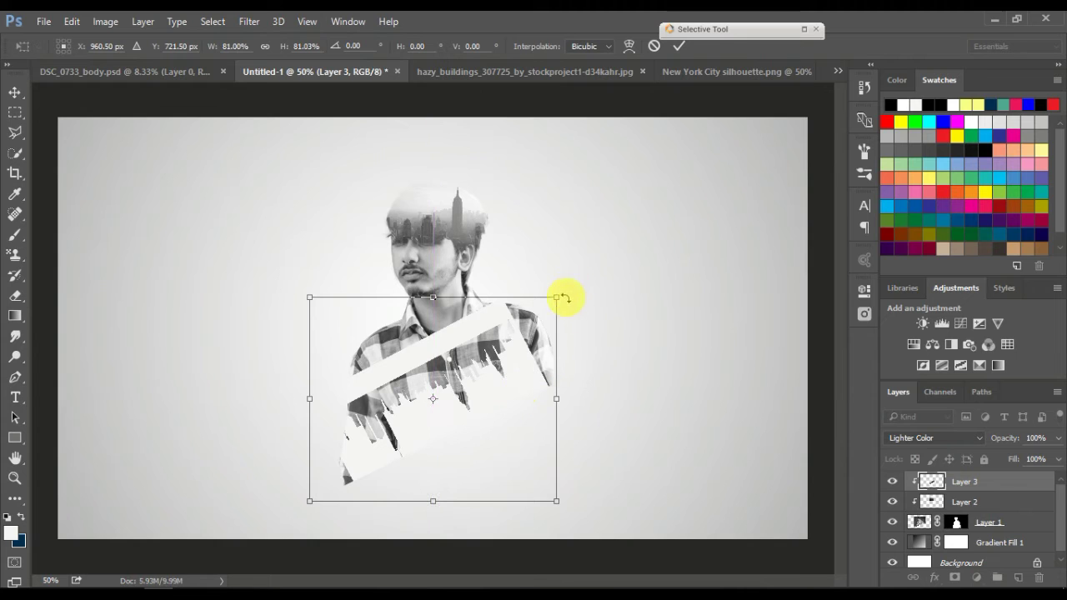
drag(560, 298, 597, 285)
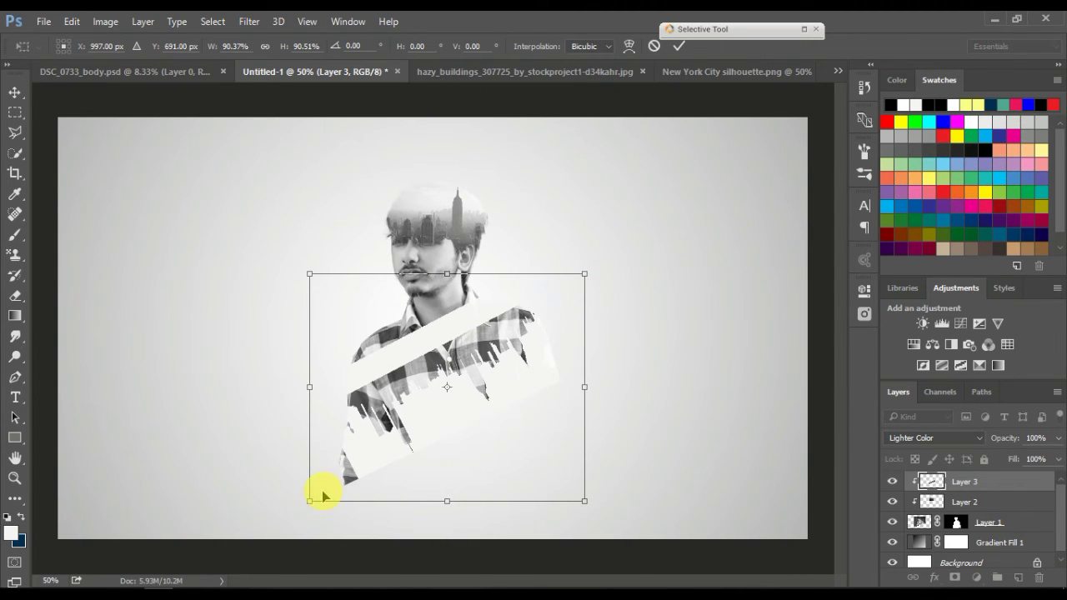
click(682, 52)
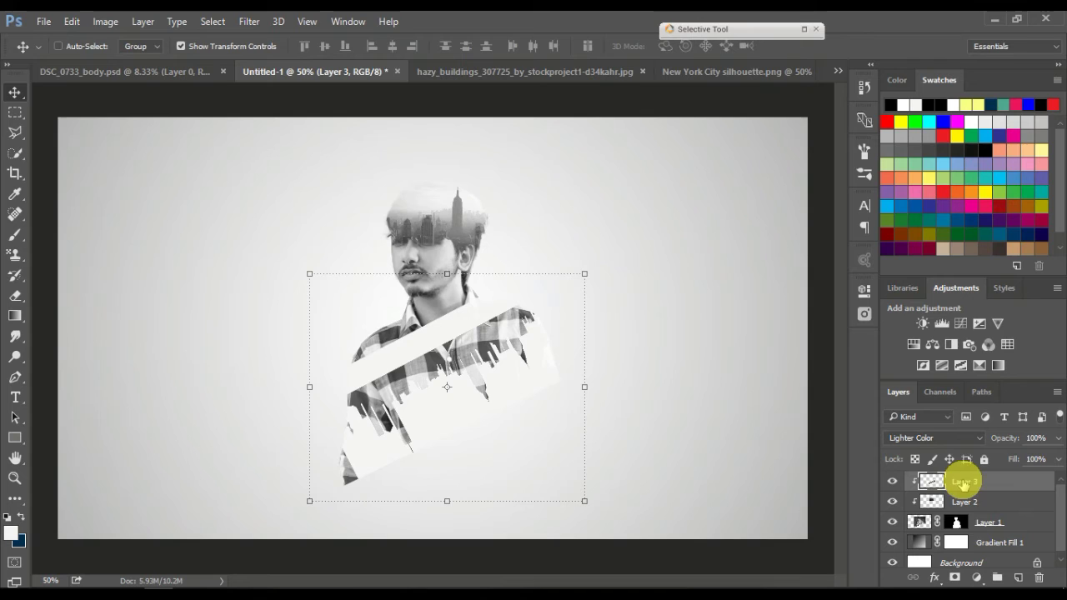
Step: Add a mask to Layer 3 and paint out the white band across his shoulders
click(955, 577)
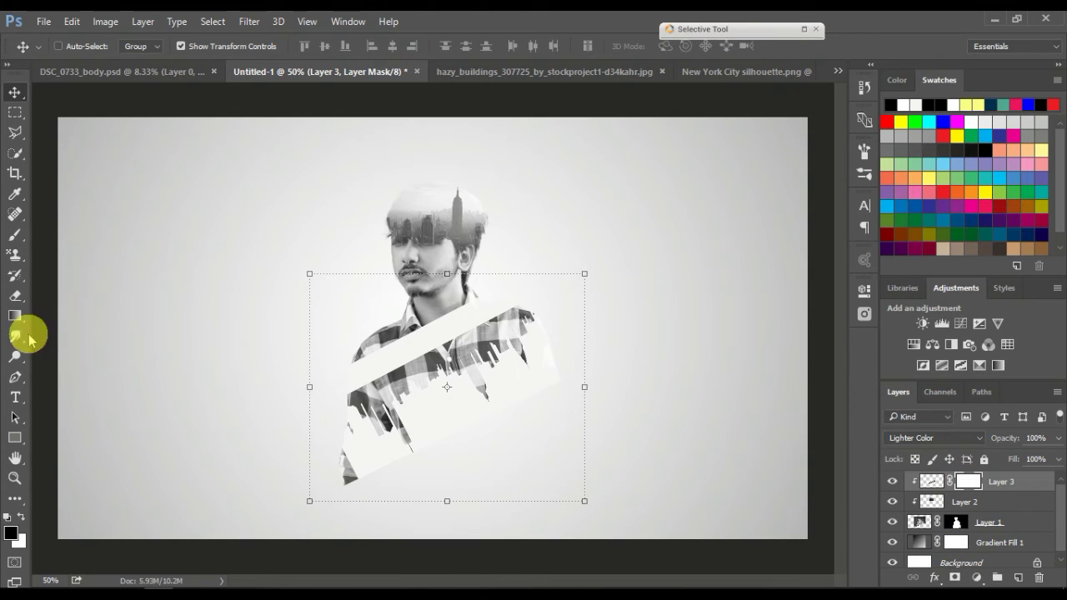
click(16, 234)
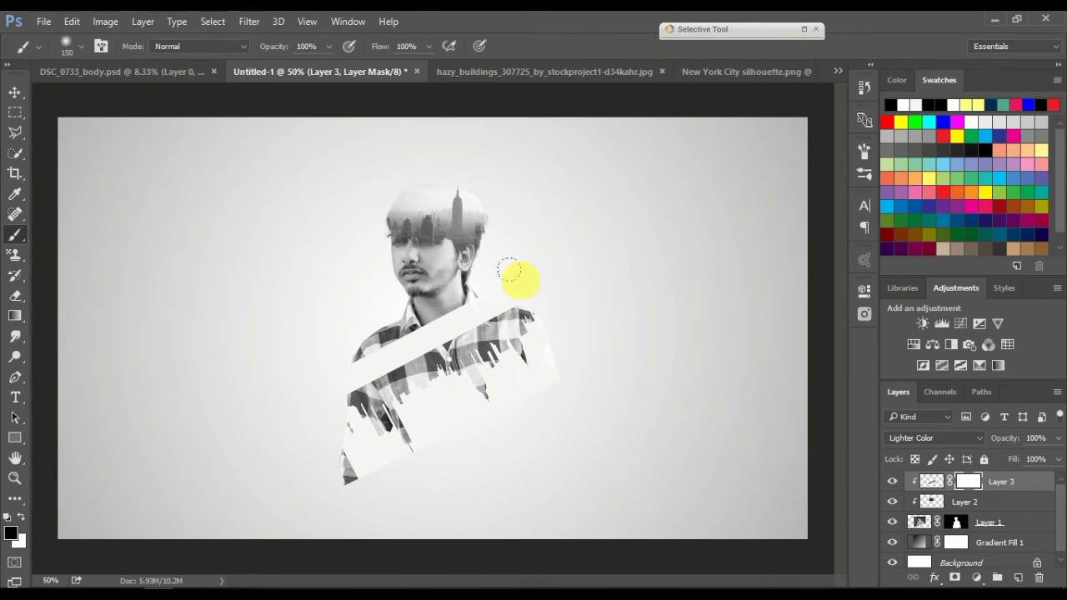
drag(485, 297, 338, 376)
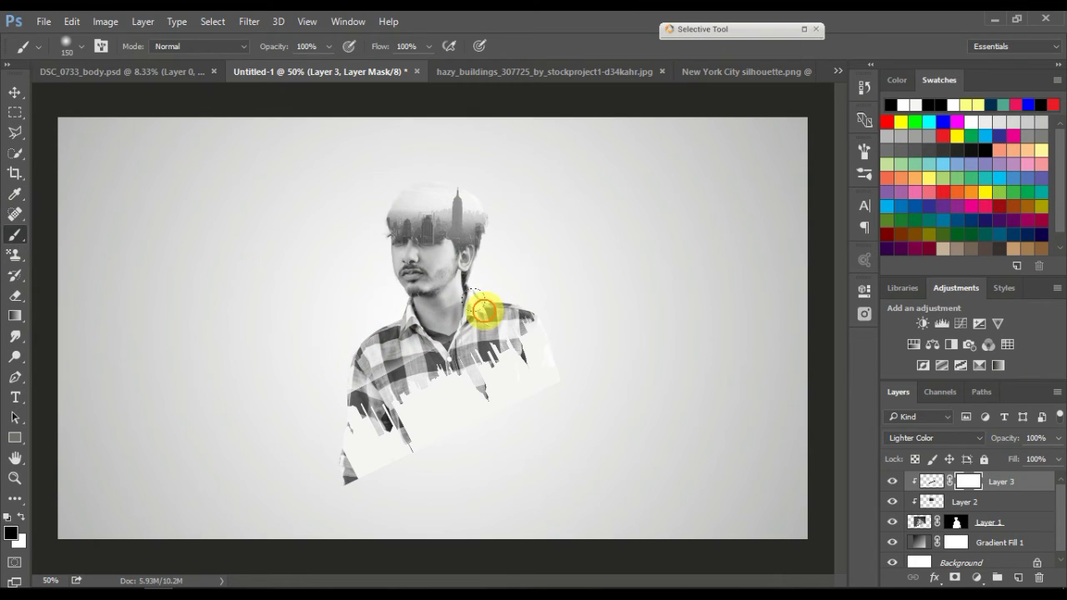
mouse_move(363, 358)
mouse_down()
mouse_move(524, 281)
mouse_move(549, 278)
mouse_move(336, 365)
mouse_move(548, 305)
mouse_up()
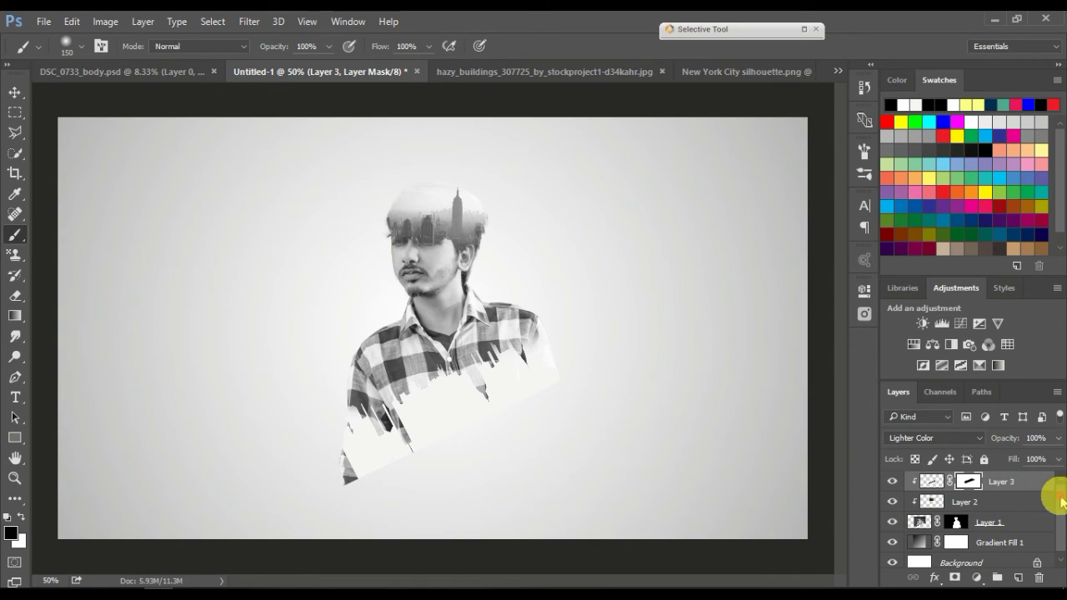
scroll(1058, 500, down, 1)
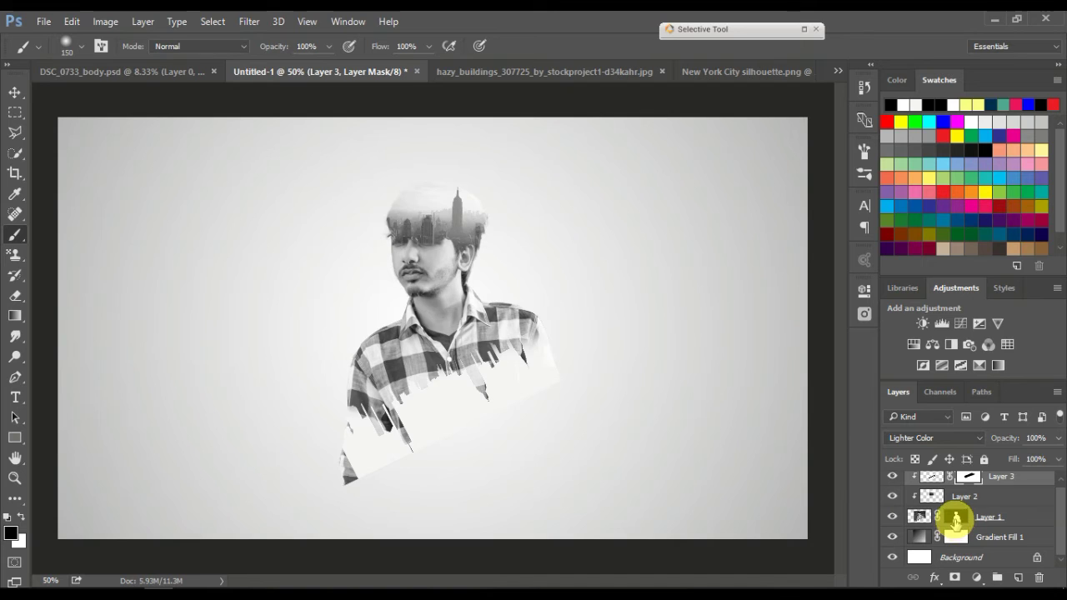
Step: Fade the figure's lower edges using Layer 1's mask, then reselect Layer 3
click(956, 517)
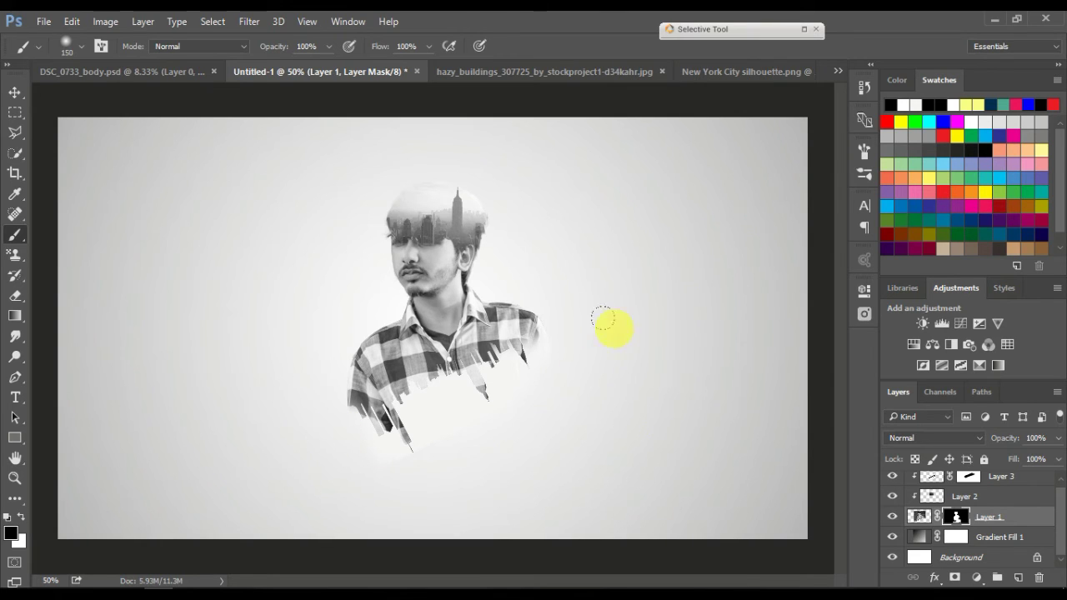
click(15, 112)
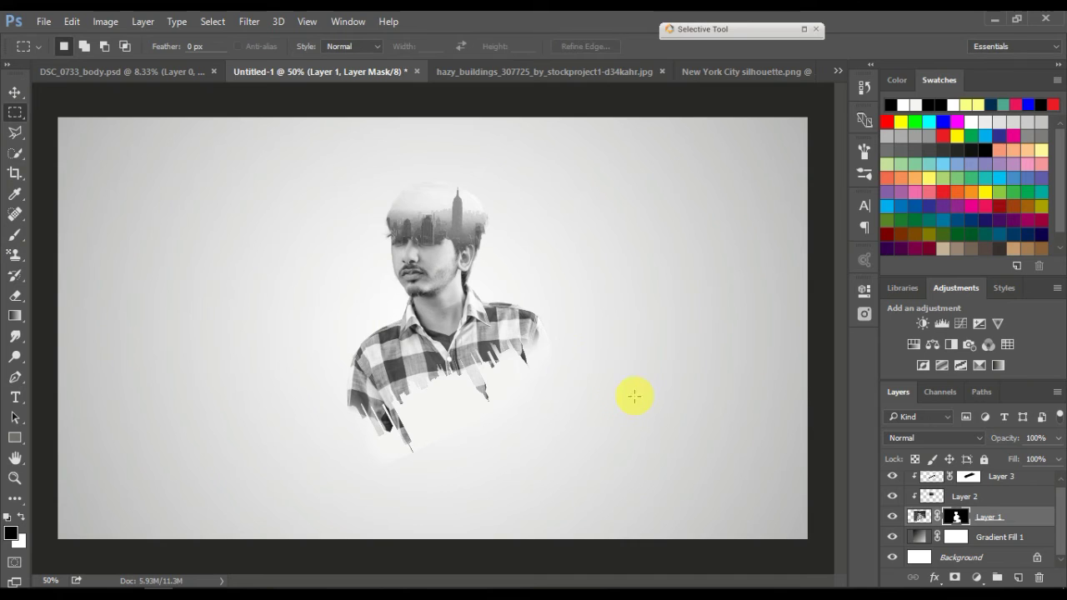
key(ctrl+minus)
key(ctrl+plus)
scroll(1048, 504, up, 1)
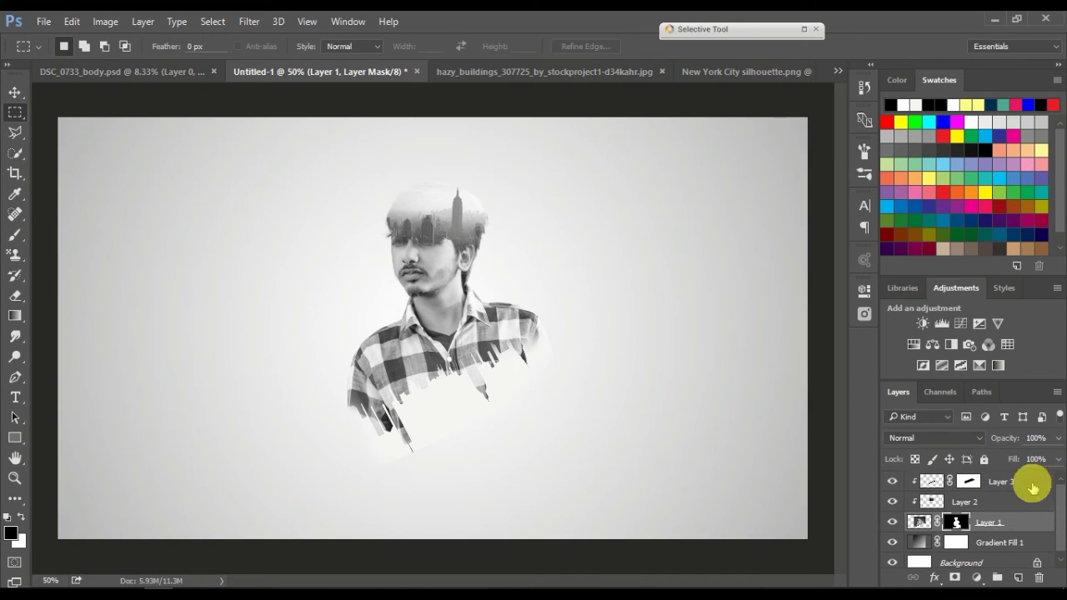
click(1033, 487)
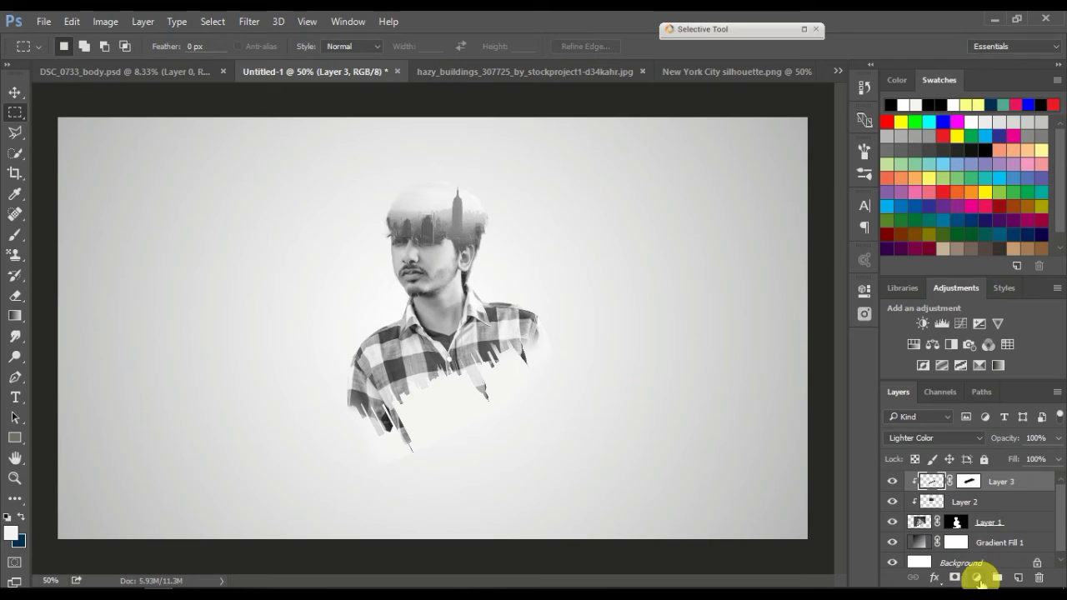
Step: Add a new Layer 4 on top and fill it with solid black
click(1018, 577)
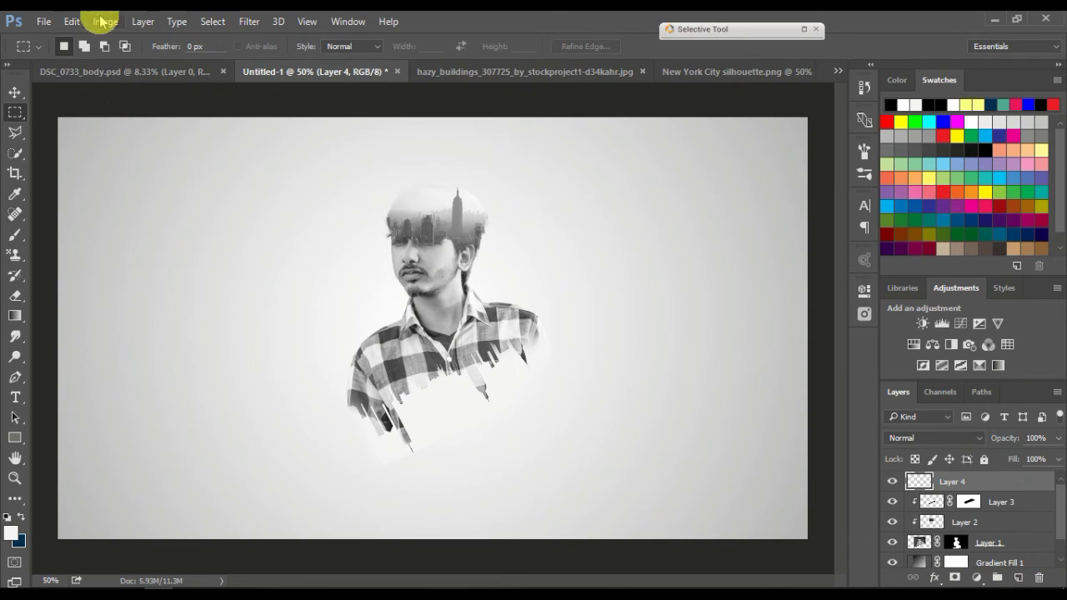
click(72, 21)
click(121, 235)
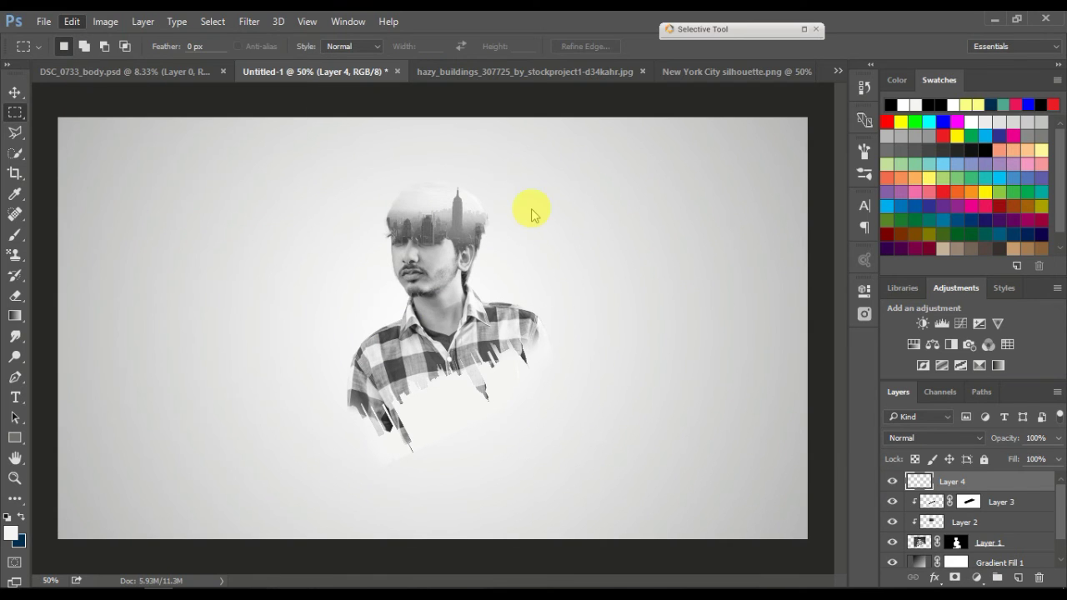
click(704, 190)
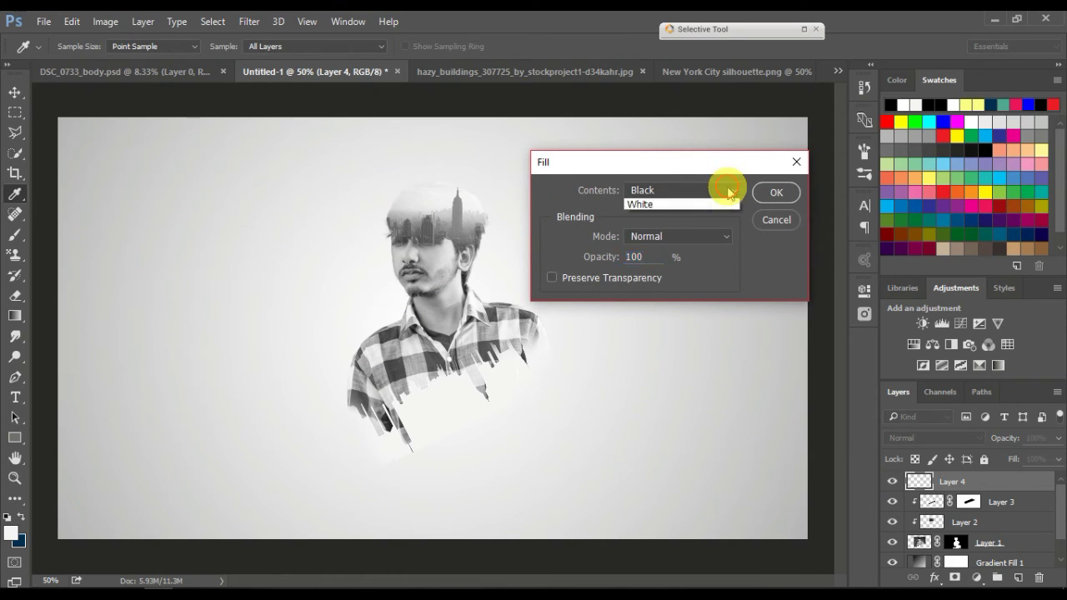
click(677, 293)
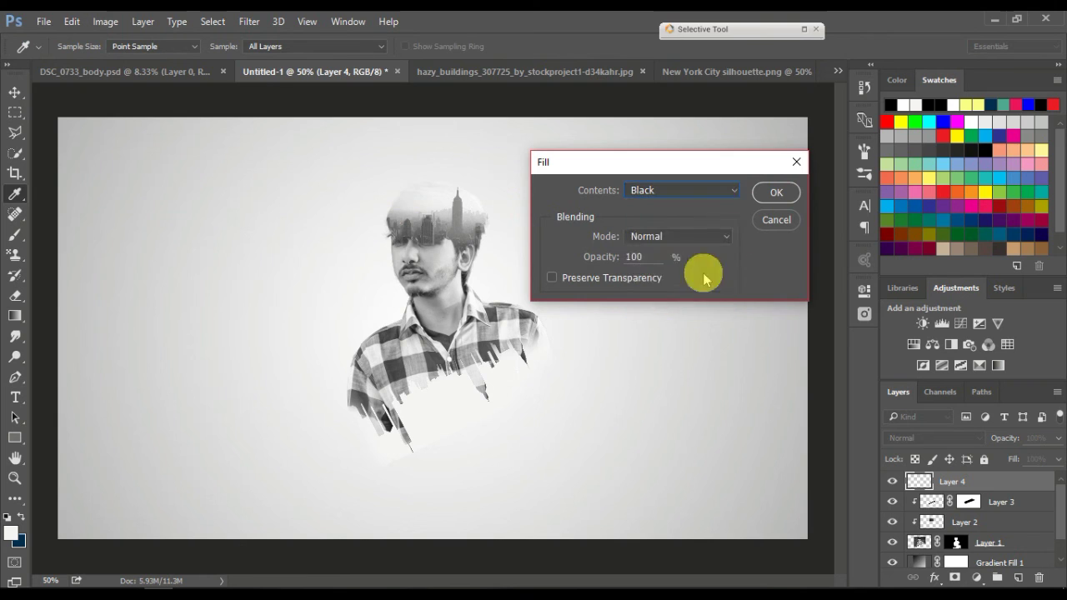
click(759, 192)
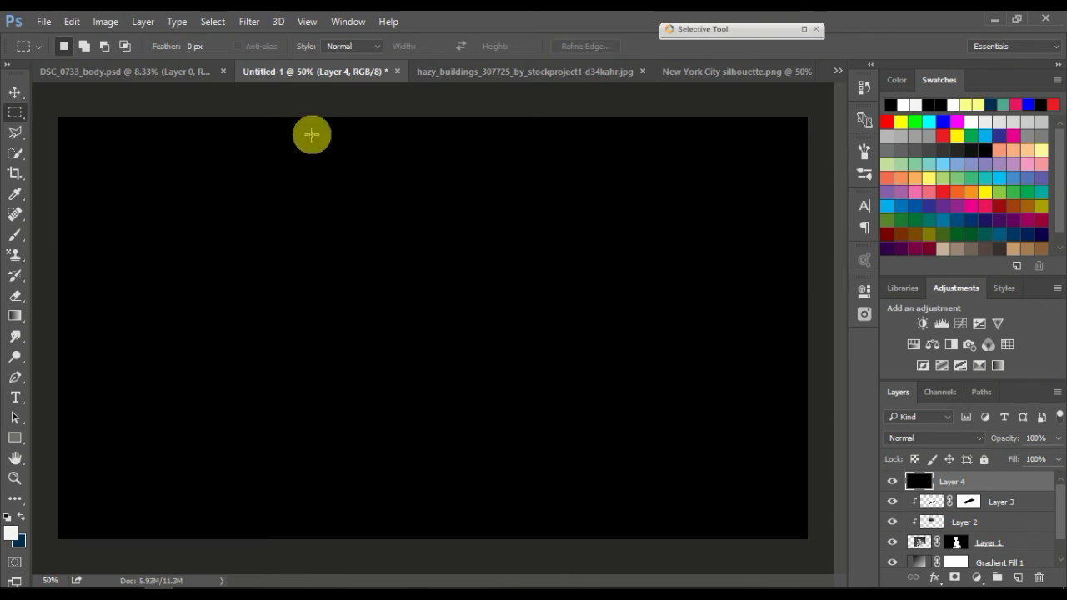
click(249, 22)
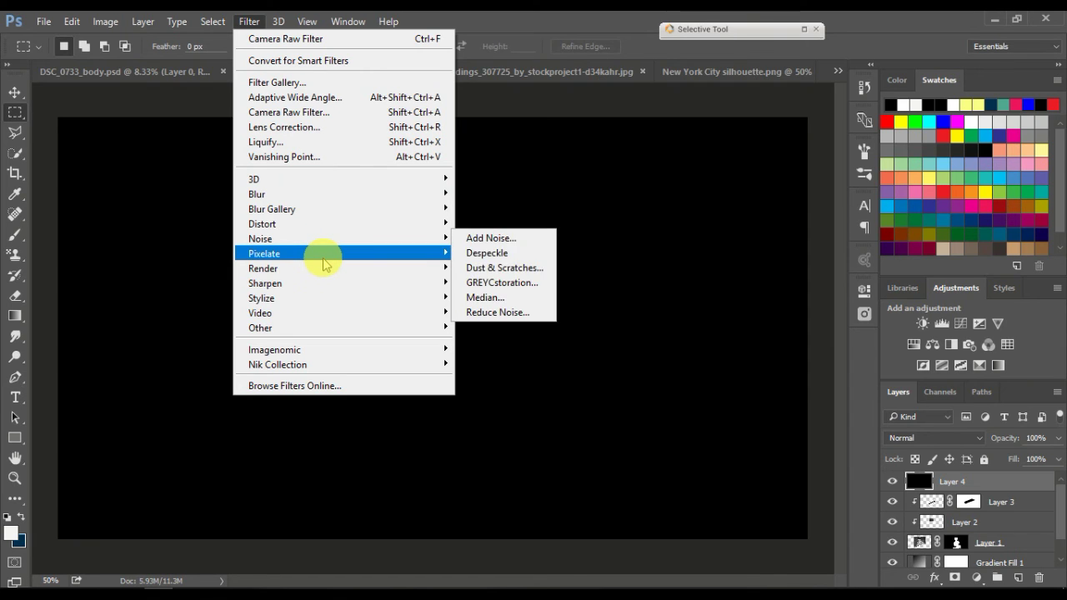
mouse_move(275, 268)
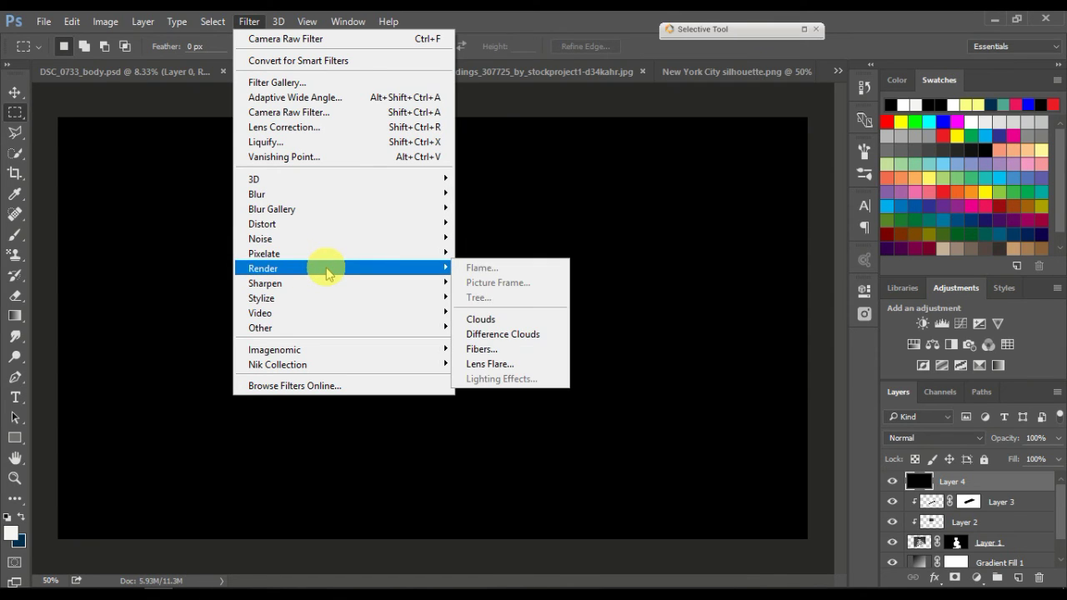
Step: Render a lens flare on Layer 4, blend it in Screen mode, and position the glow on his head
click(488, 365)
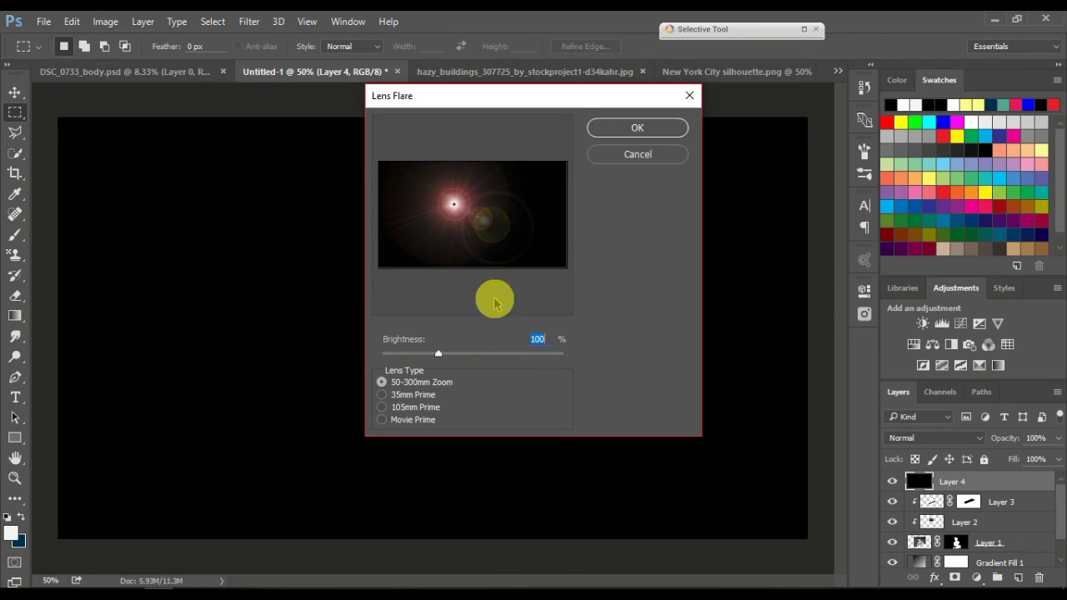
click(635, 129)
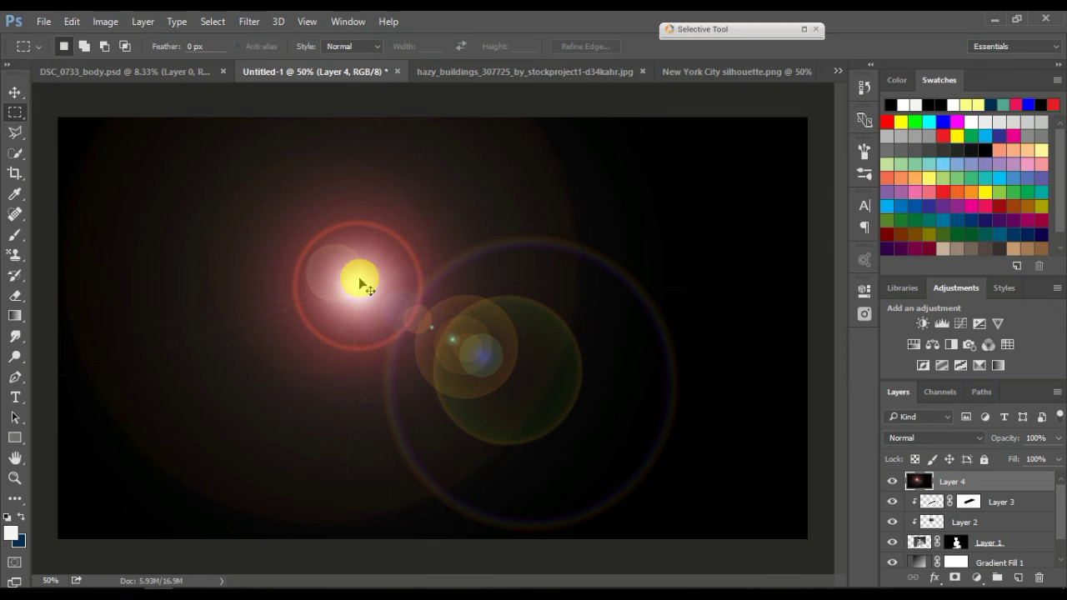
drag(357, 287, 382, 239)
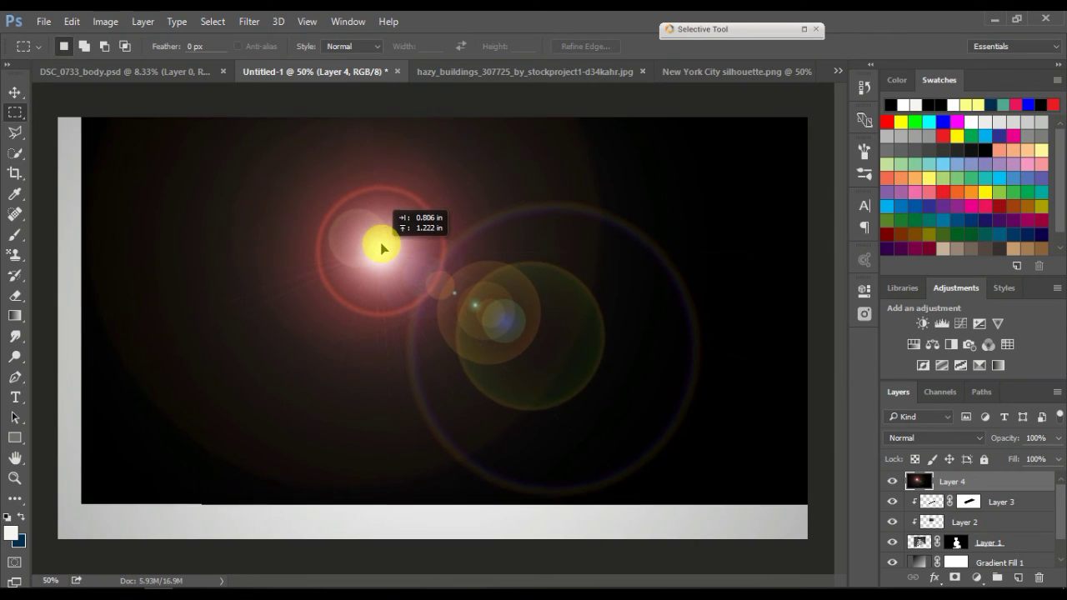
click(959, 437)
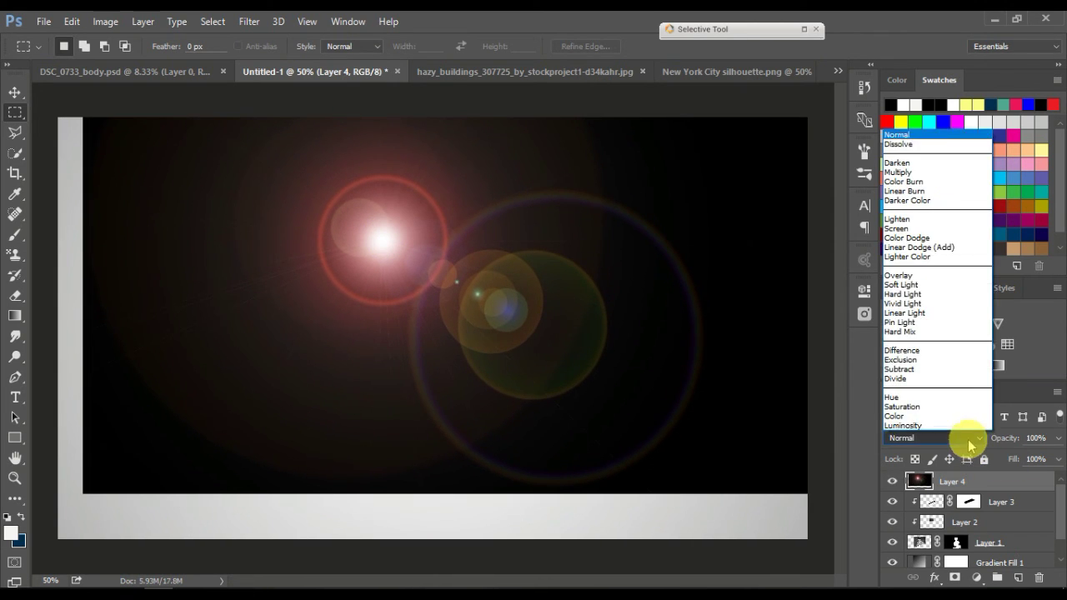
click(917, 229)
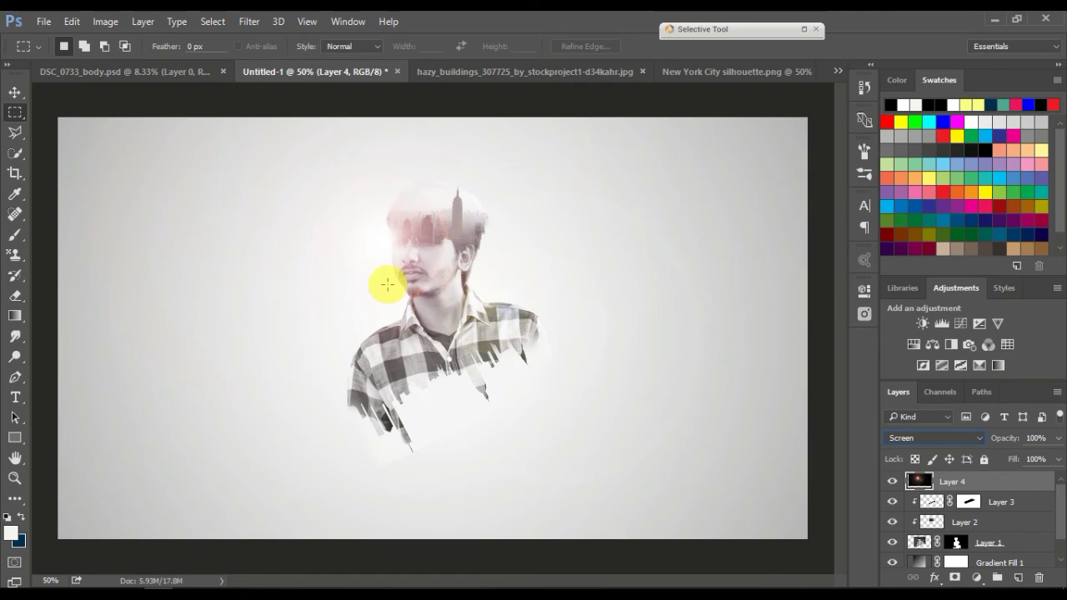
drag(421, 226, 416, 215)
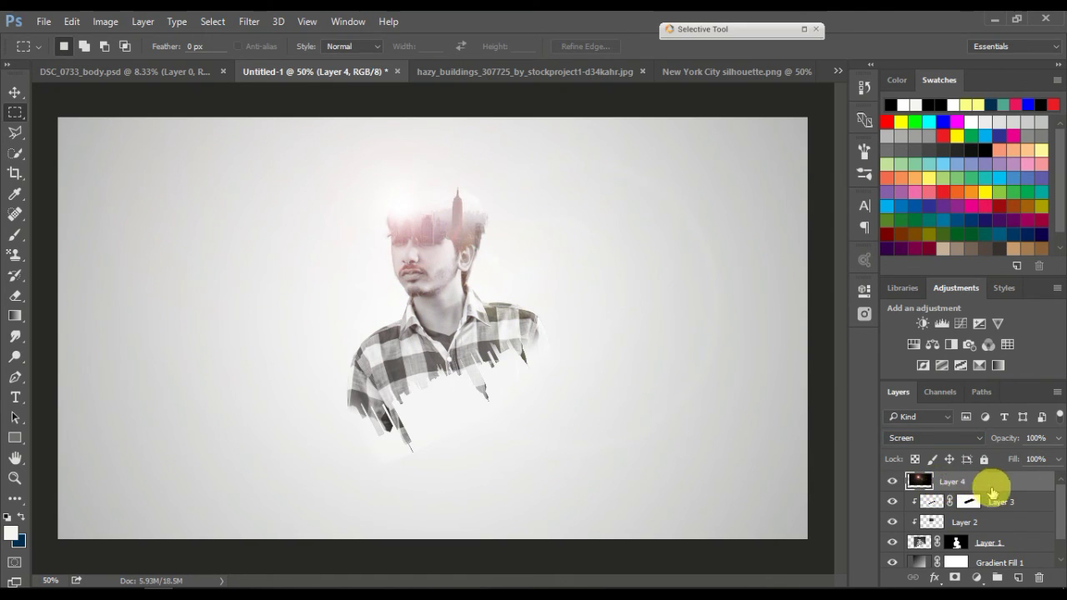
Step: Try clipping the flare layer, undo it, and lower its opacity to 44%
alt+click(992, 492)
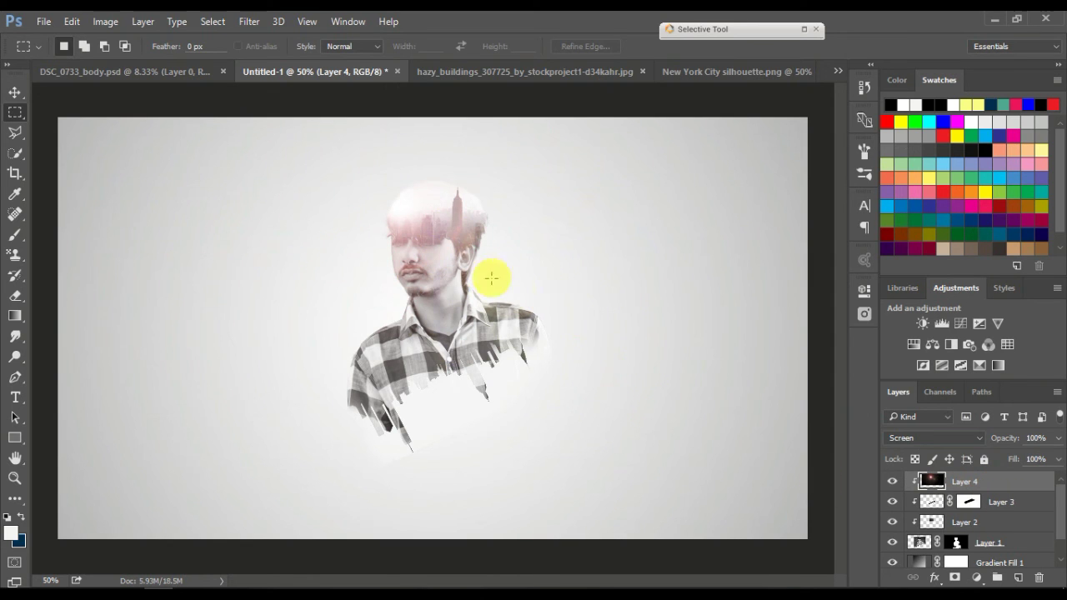
key(ctrl+z)
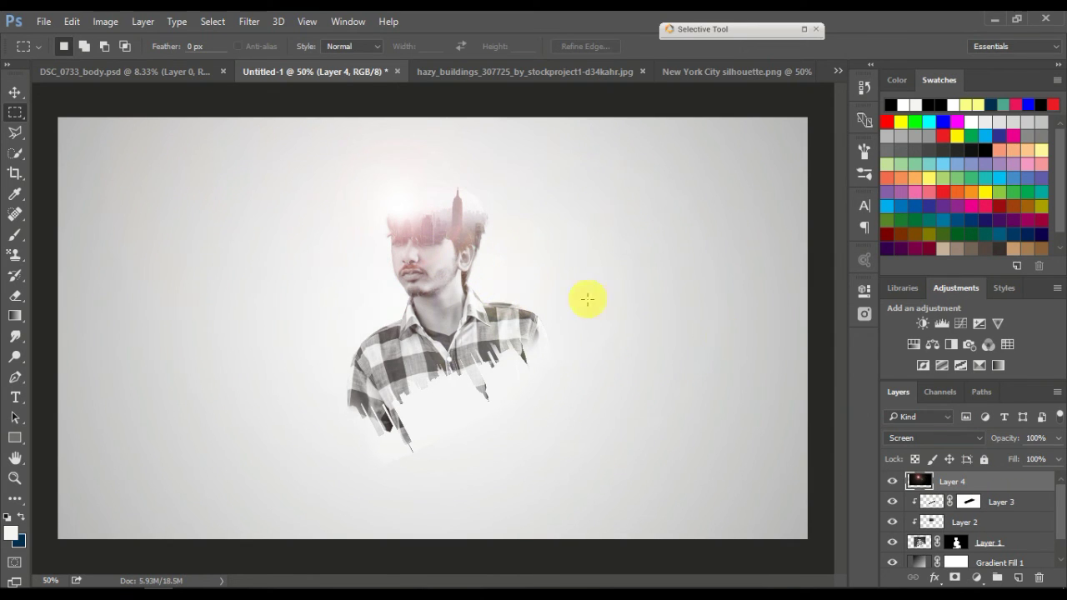
drag(1003, 438, 965, 440)
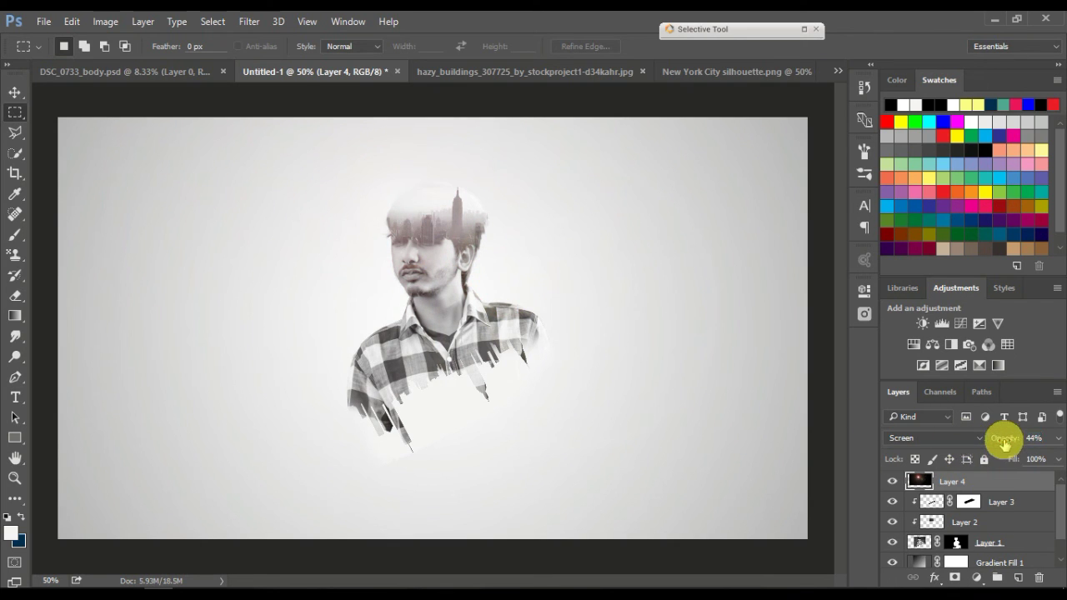
Step: Set the flare to 60% opacity, shrink it to about 82% over his head, and add Layer 5
drag(1010, 442, 991, 443)
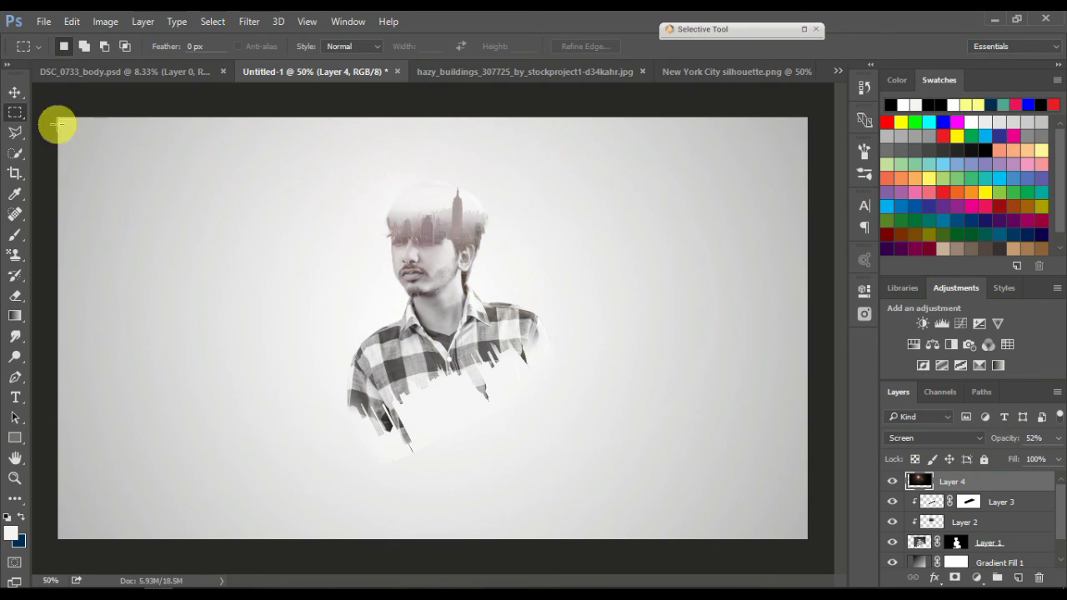
click(15, 91)
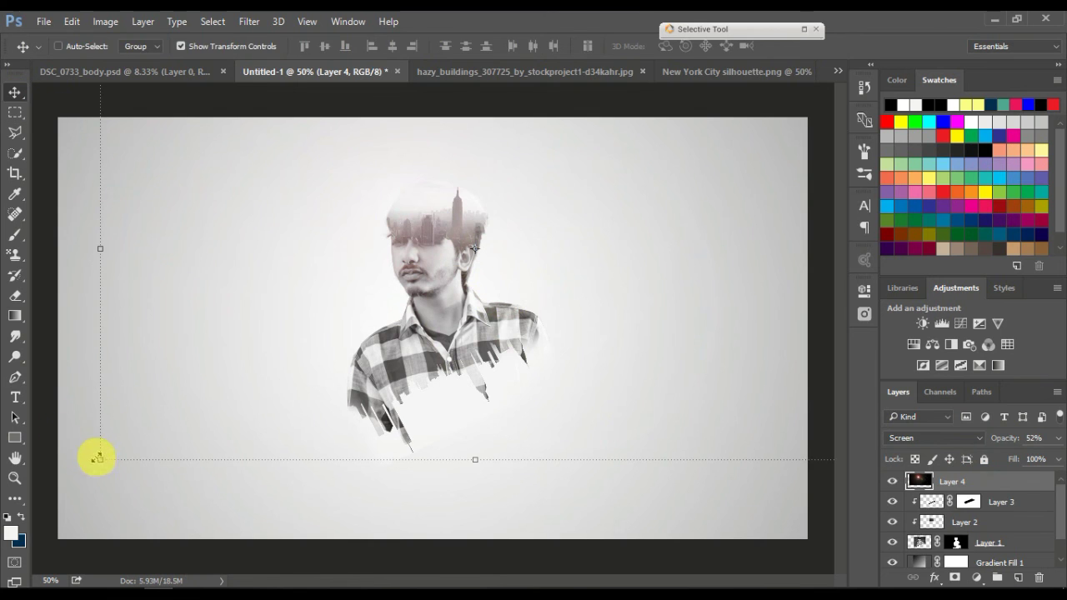
drag(100, 459, 232, 384)
mouse_move(406, 249)
mouse_down()
mouse_move(393, 221)
mouse_move(387, 259)
mouse_move(376, 260)
mouse_up()
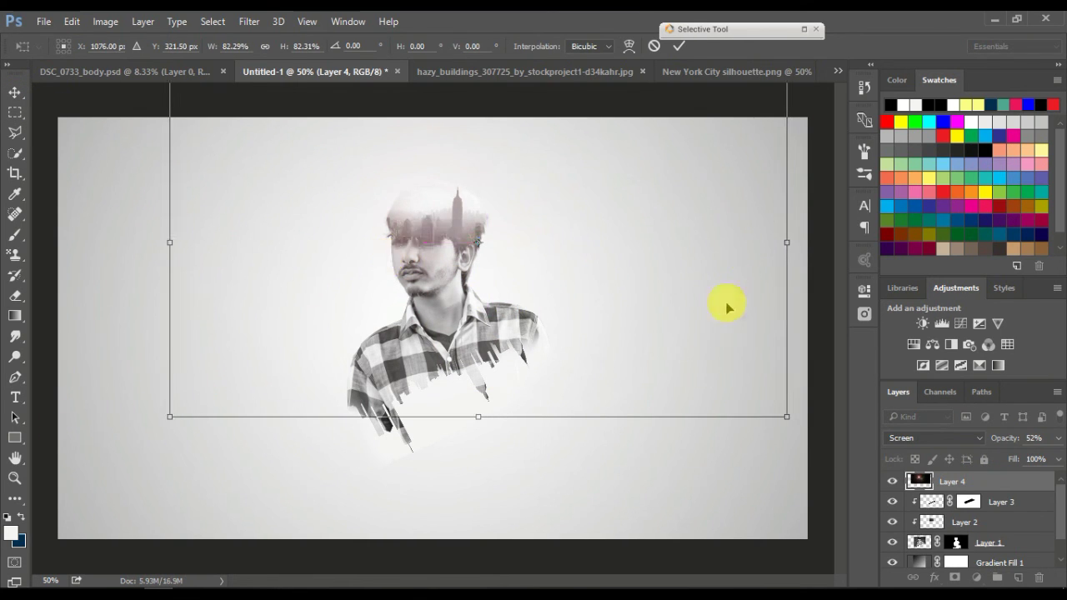
drag(464, 221, 441, 215)
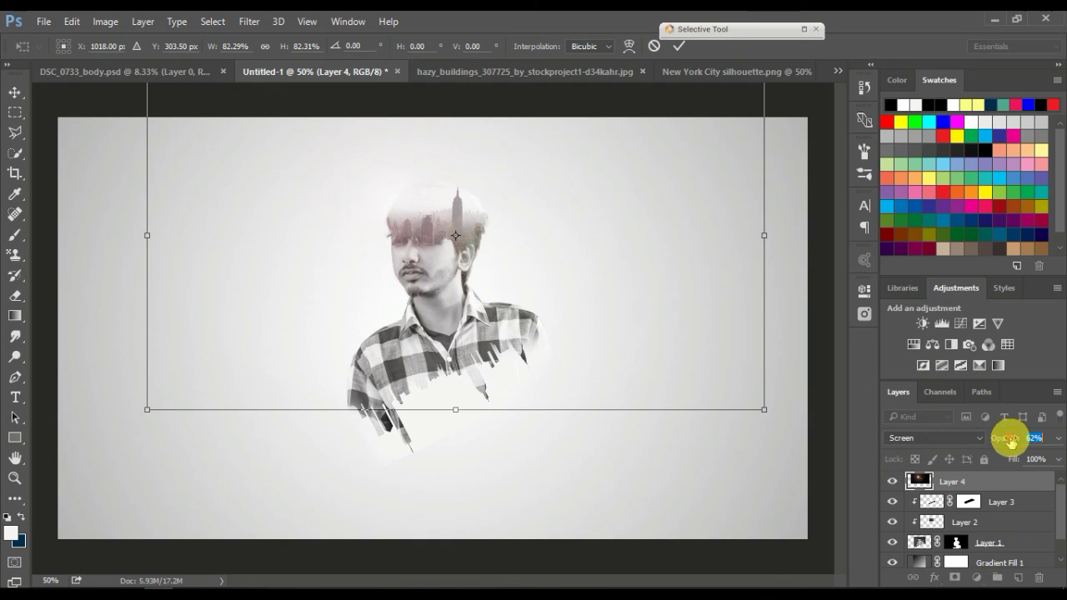
click(678, 46)
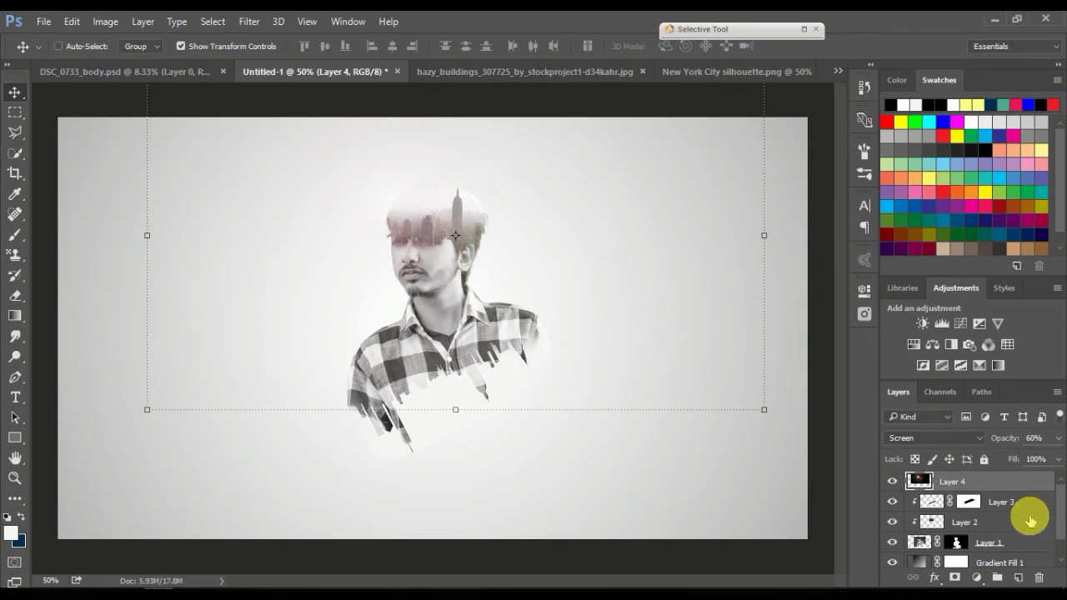
click(1018, 579)
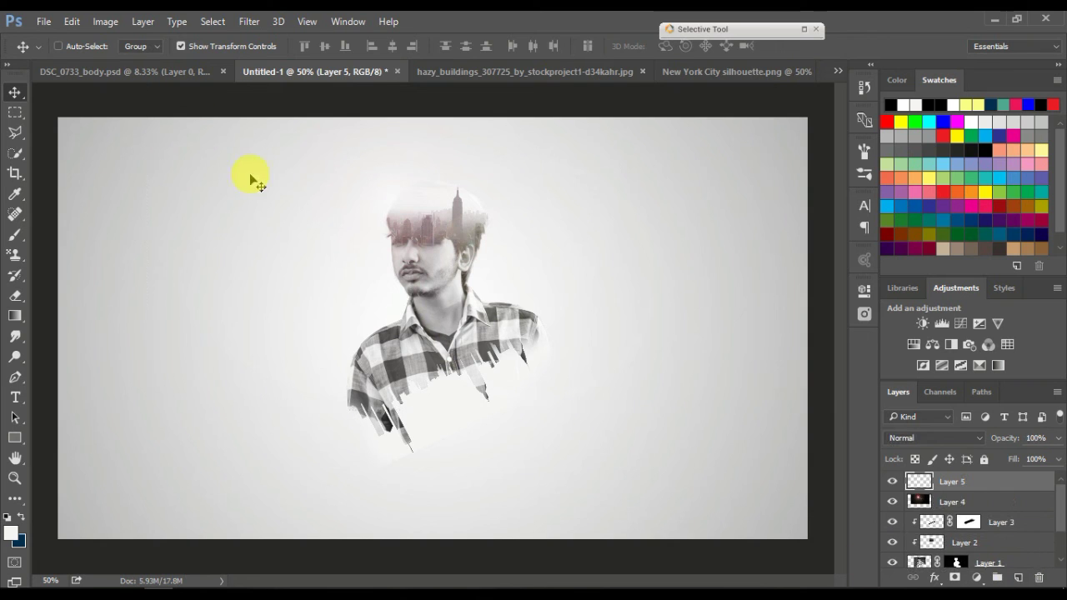
Step: Fill Layer 5 with a merged copy of the visible image via Apply Image
click(106, 21)
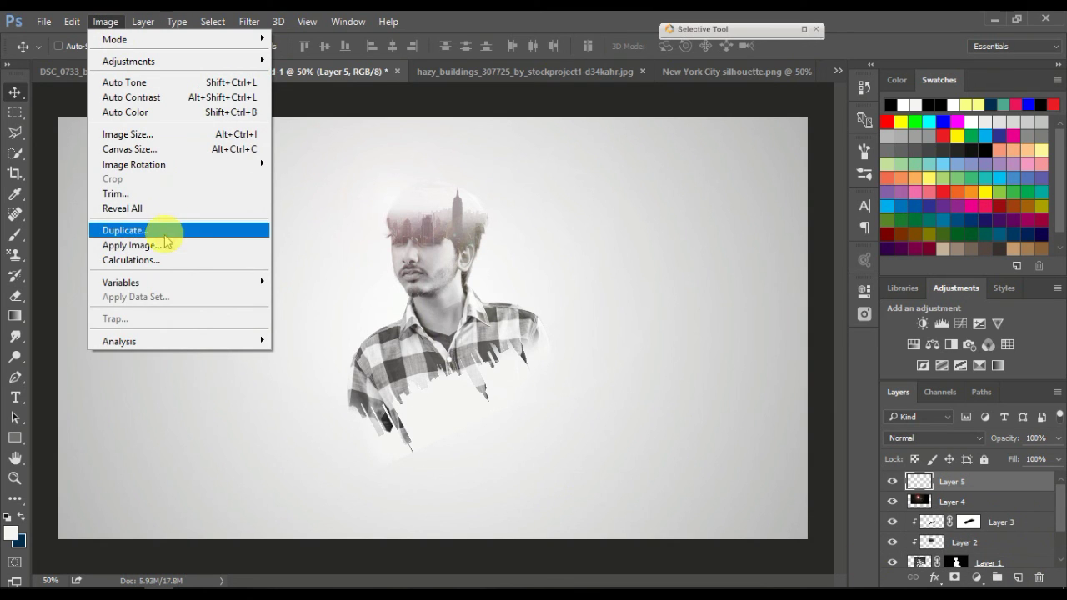
click(180, 244)
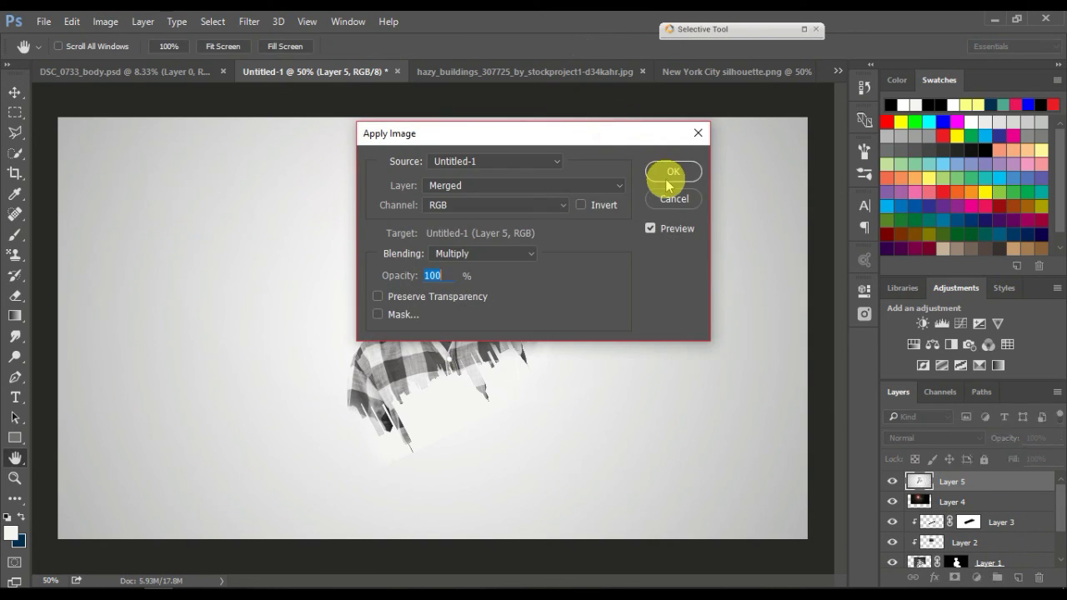
click(671, 173)
Step: Open Layer 5 in the Camera Raw filter and pick the radial adjustment tool
click(248, 21)
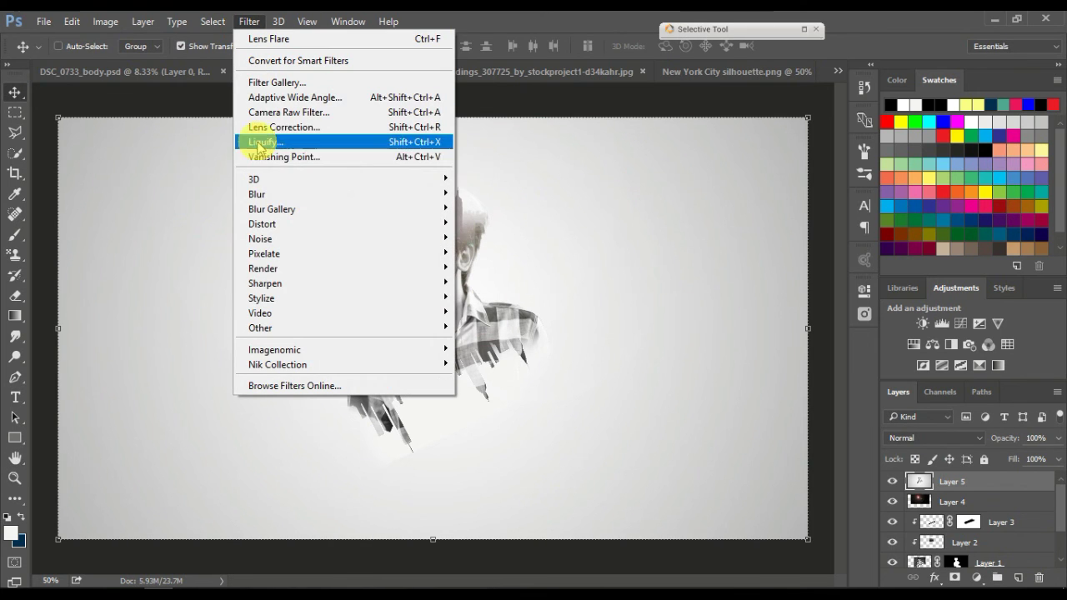
click(279, 114)
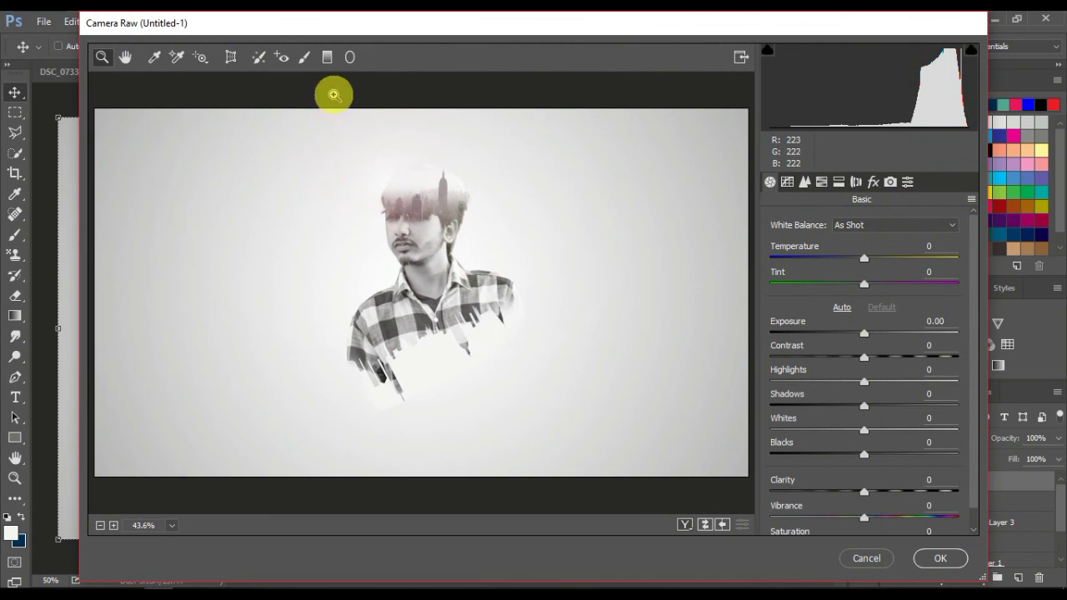
click(350, 57)
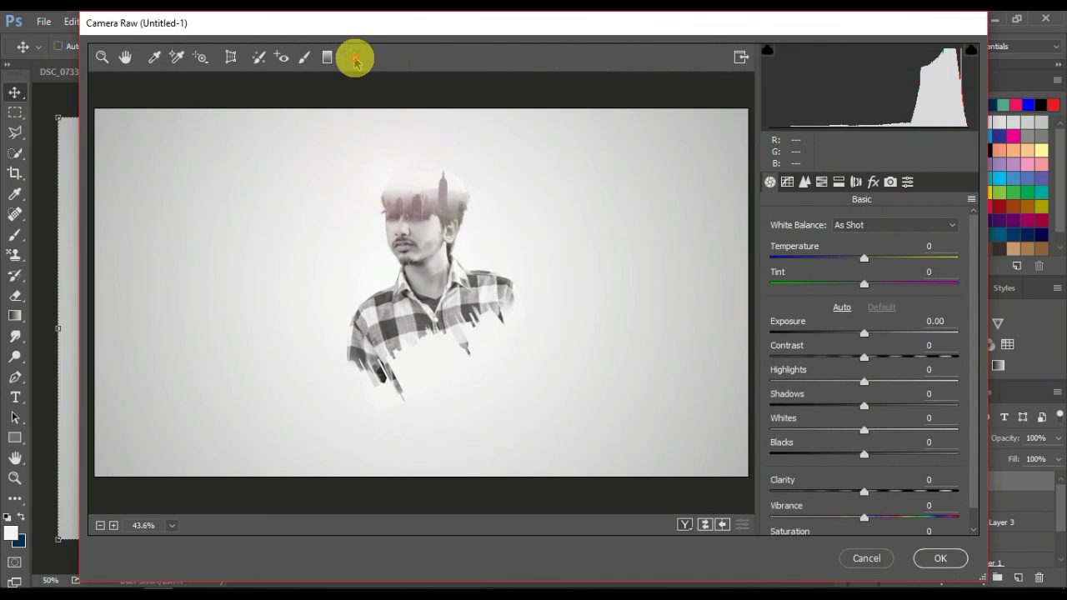
Step: Draw a rotated radial filter around the portrait with −0.90 exposure outside it
drag(465, 302, 494, 338)
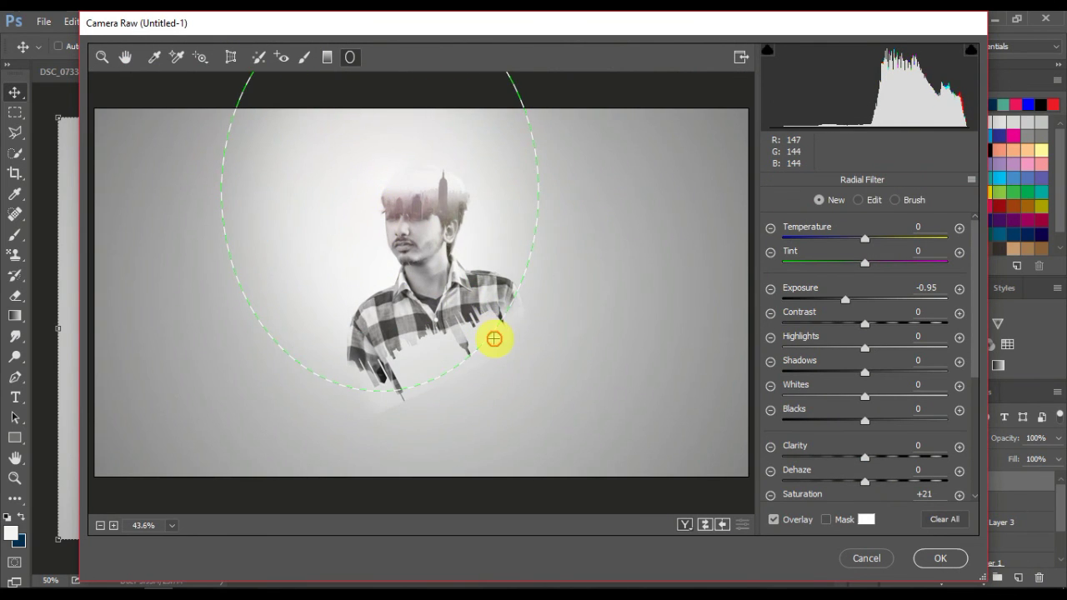
drag(476, 281, 517, 356)
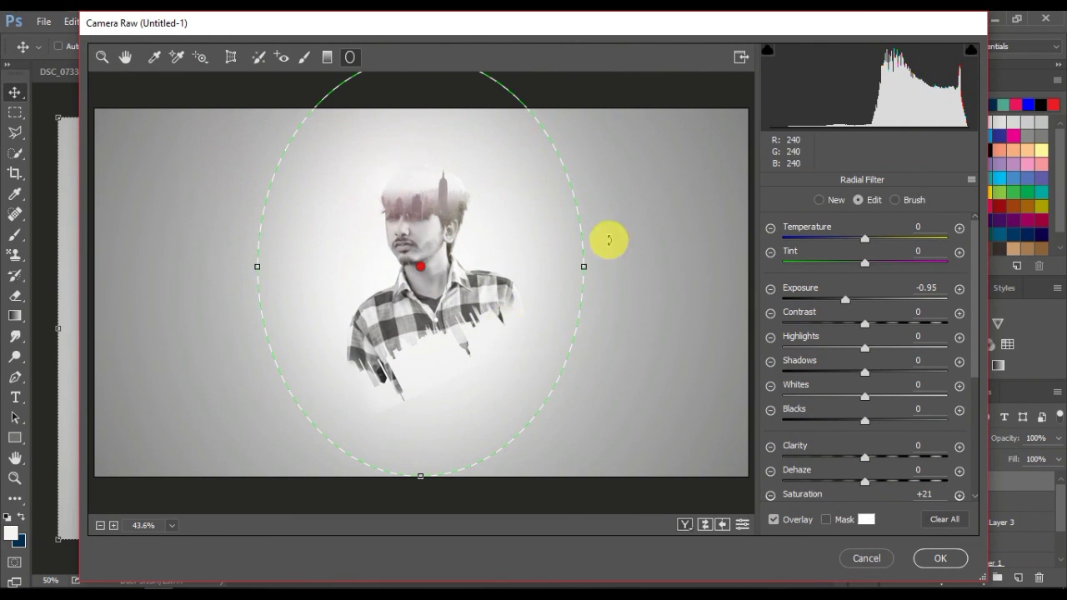
drag(615, 240, 606, 203)
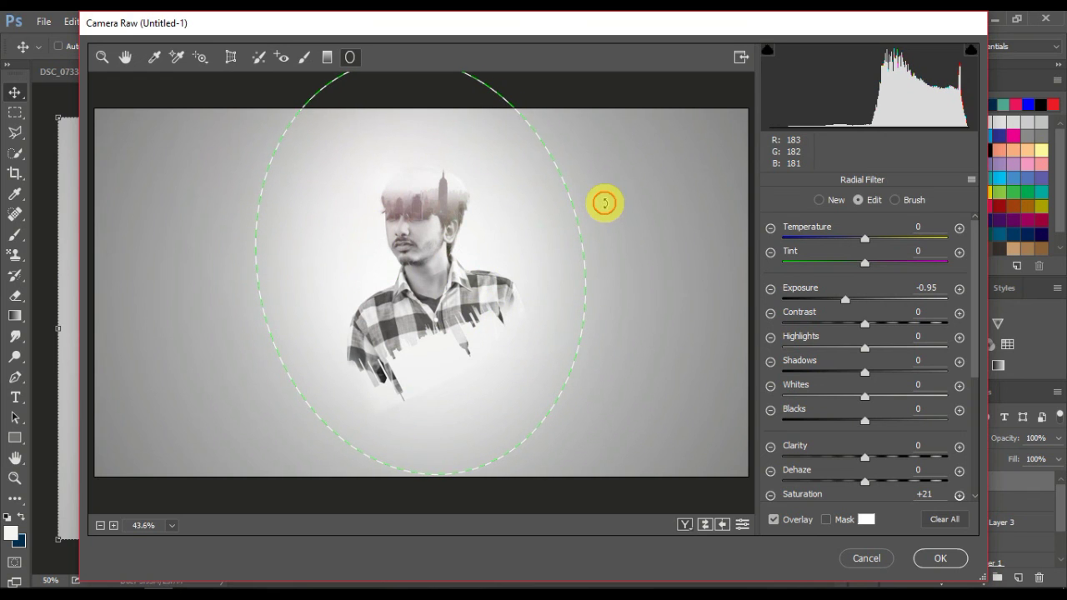
drag(847, 300, 847, 298)
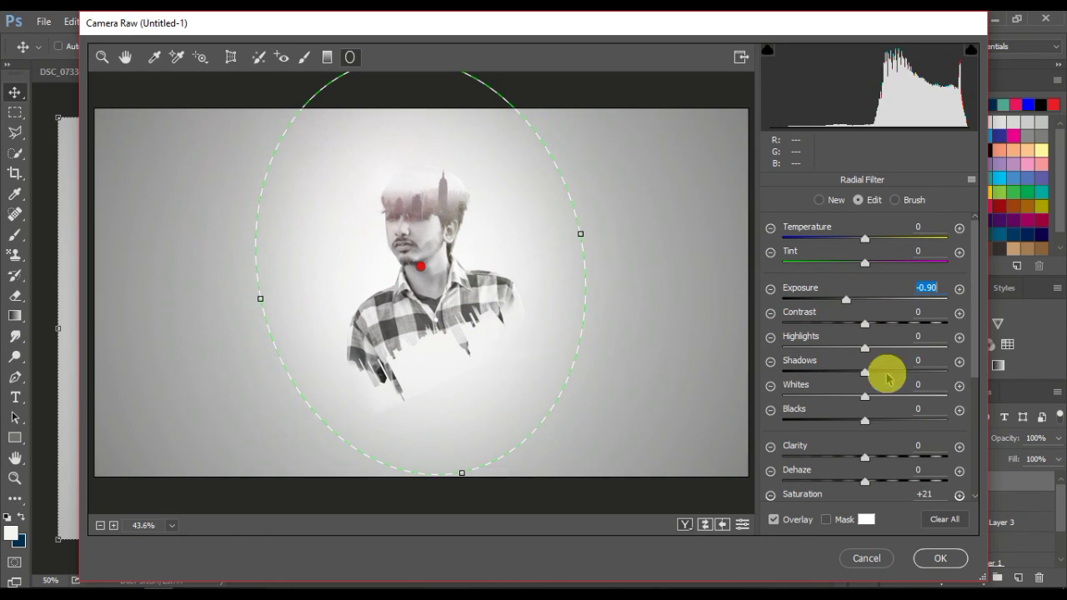
Step: Set Highlights to +44 and Shadows to +26, then apply Camera Raw to Layer 5
click(103, 56)
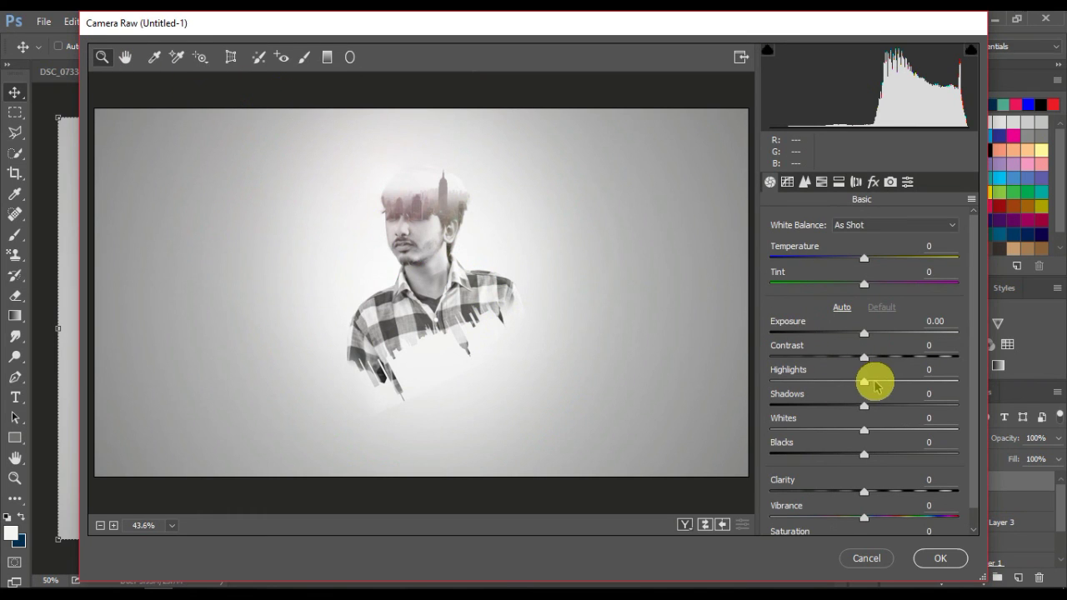
drag(865, 382, 905, 381)
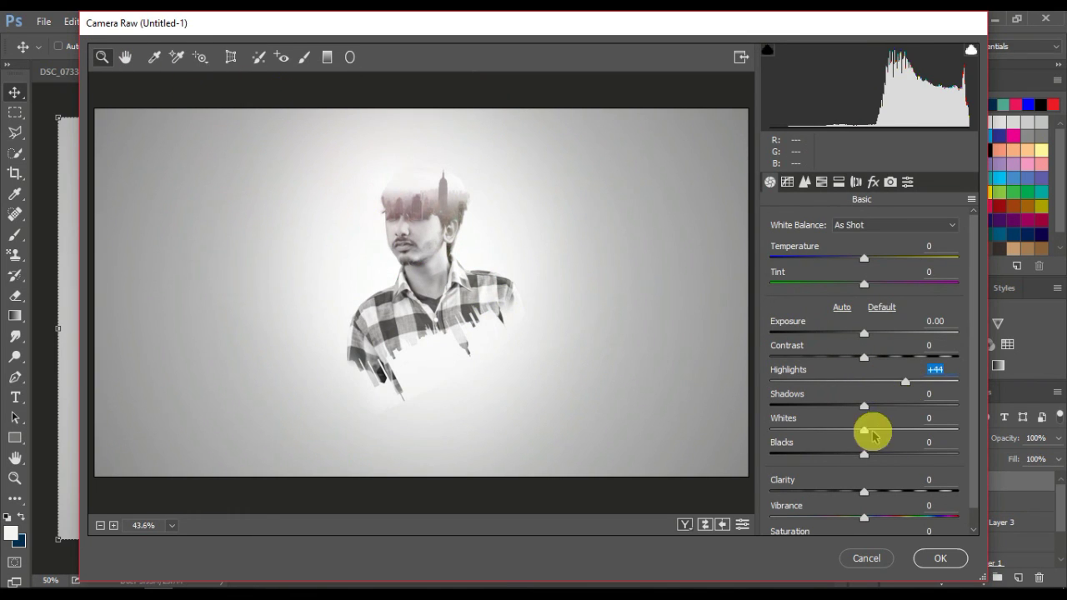
drag(864, 405, 889, 405)
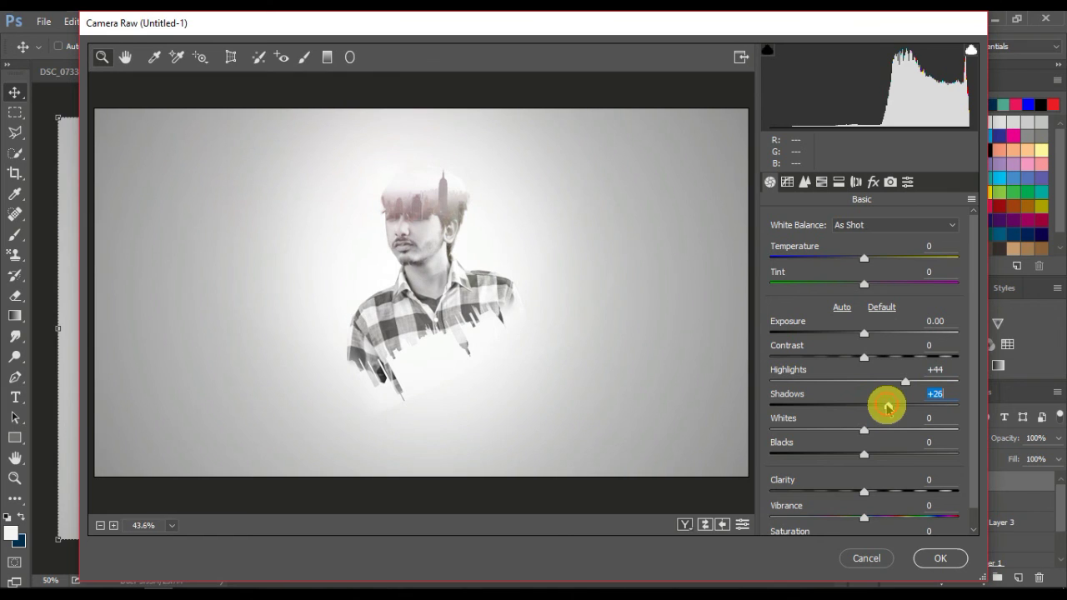
click(940, 557)
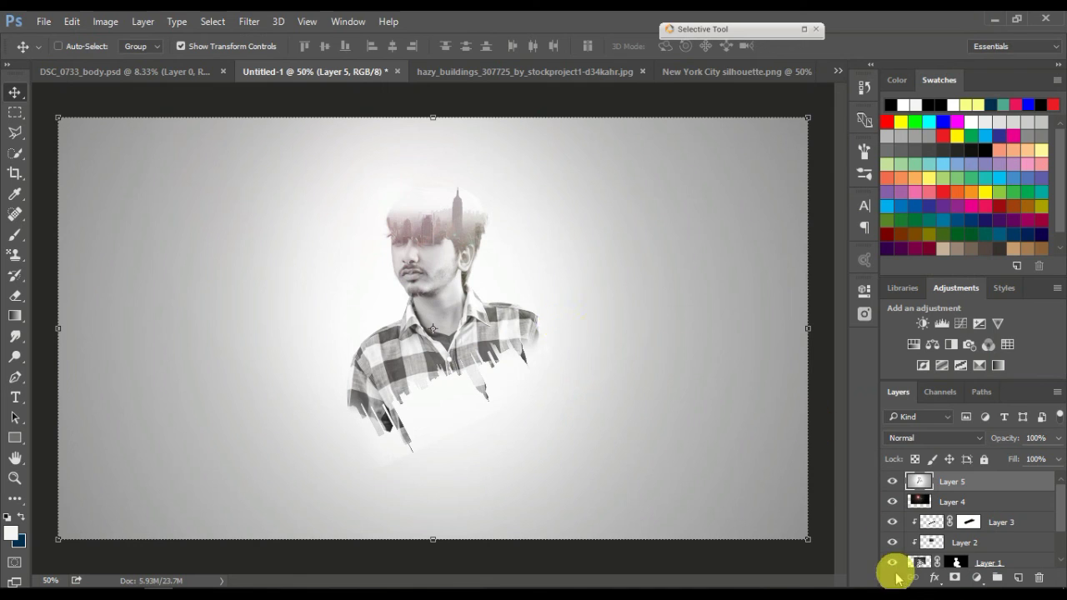
click(929, 585)
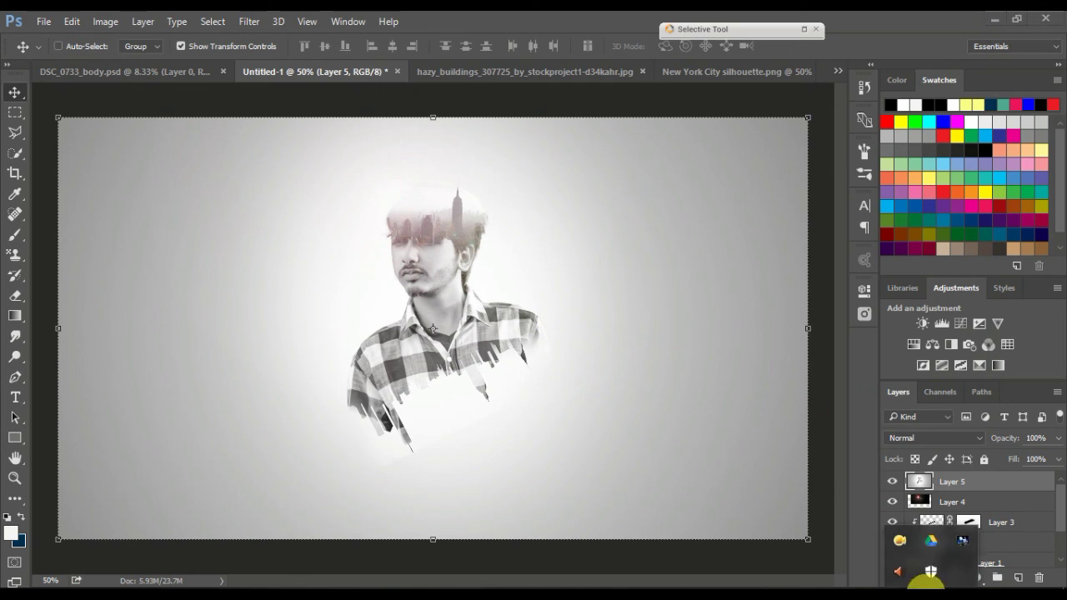
right_click(901, 544)
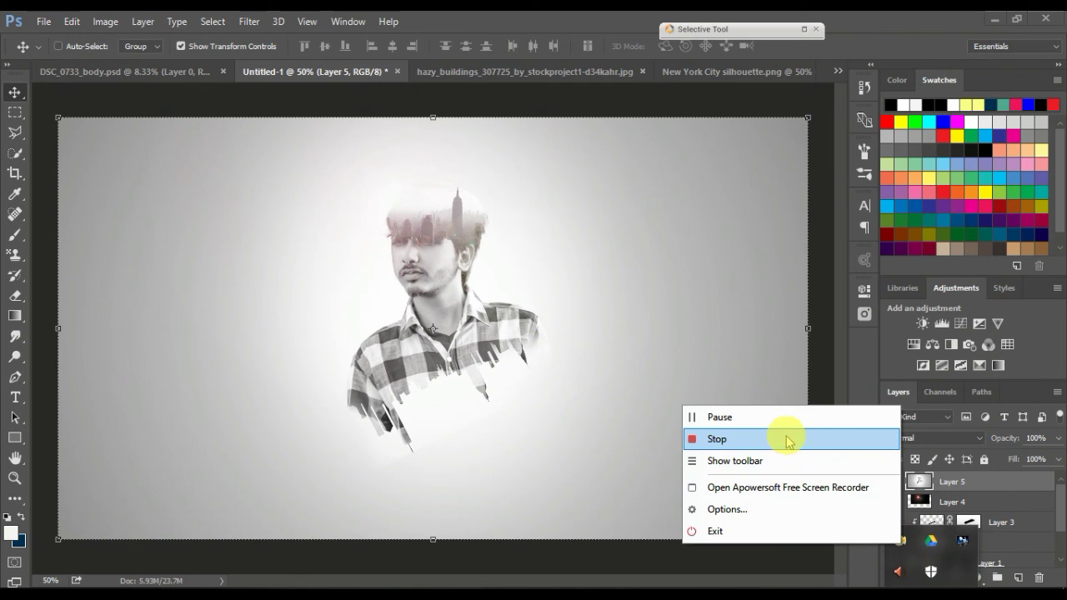